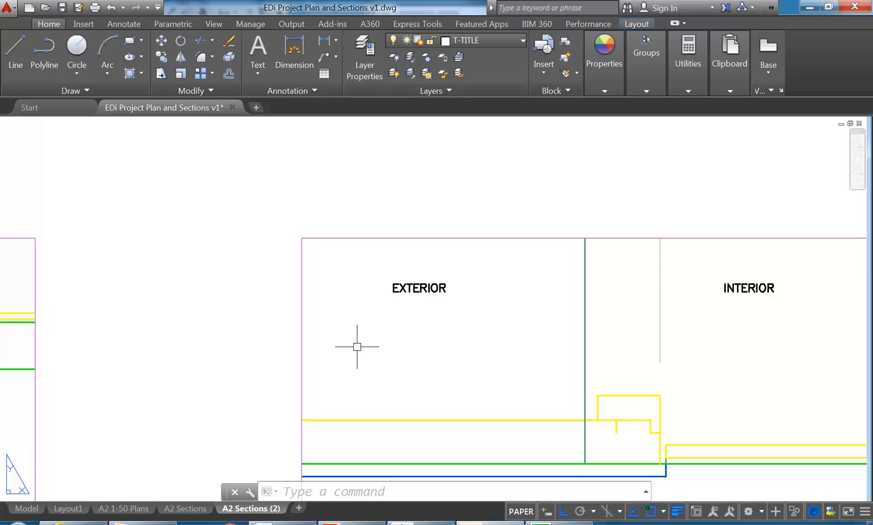
- Open the Multileader Style Manager for the drawing's leader styles
scroll(377, 335, "up", 3)
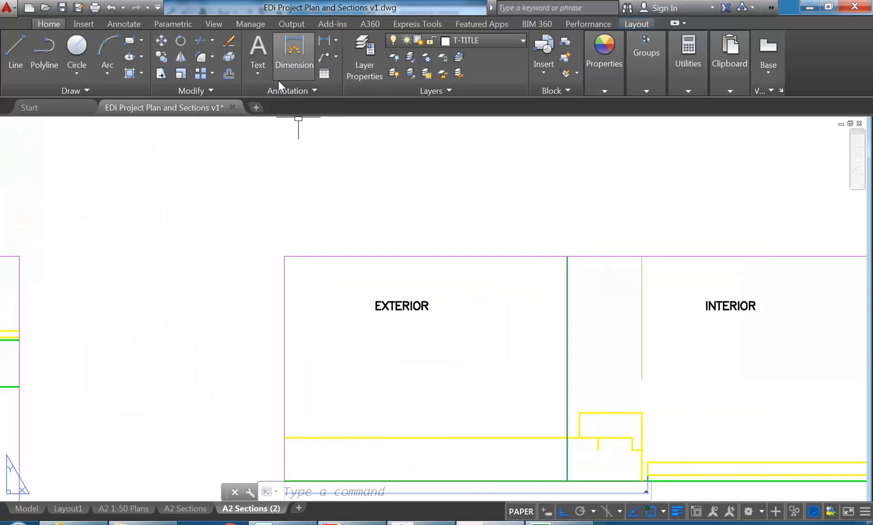
left_click(289, 89)
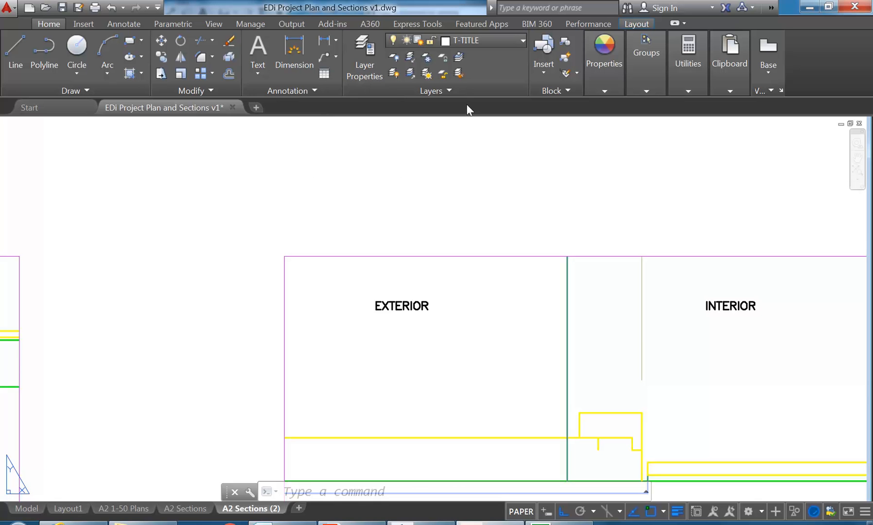
left_click(119, 23)
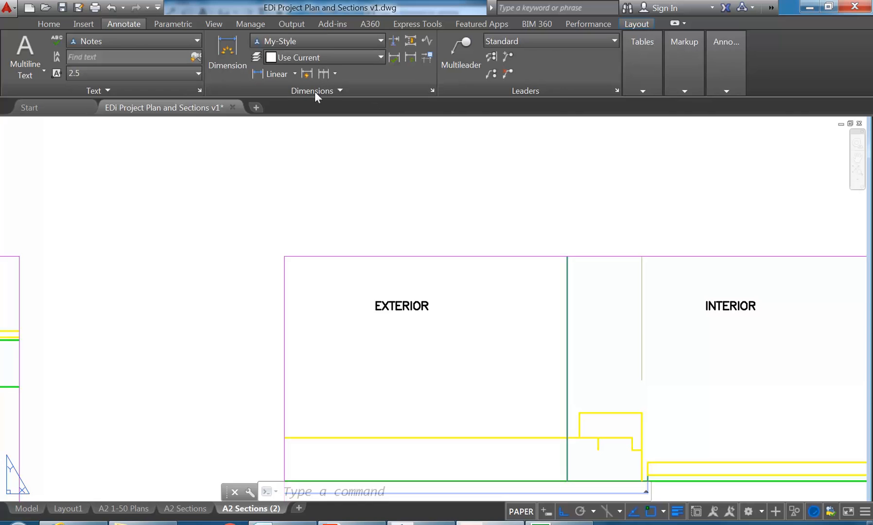
left_click(46, 24)
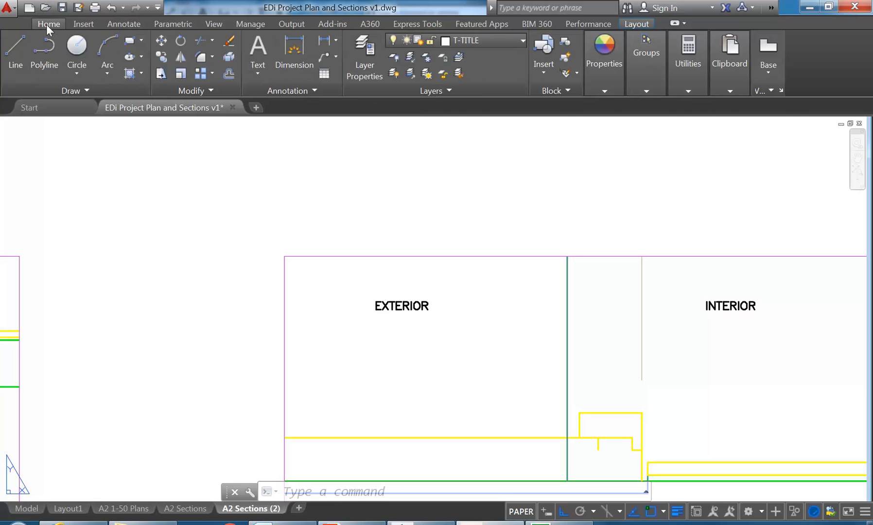
left_click(298, 91)
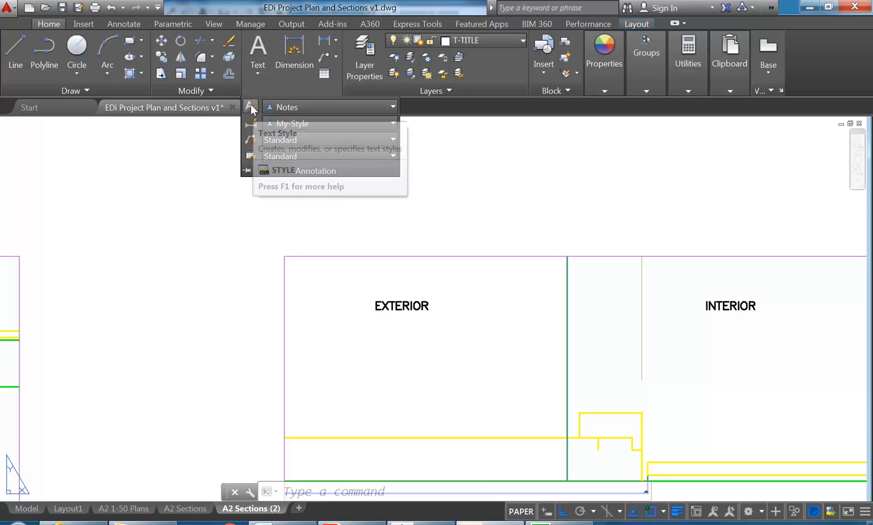
left_click(251, 140)
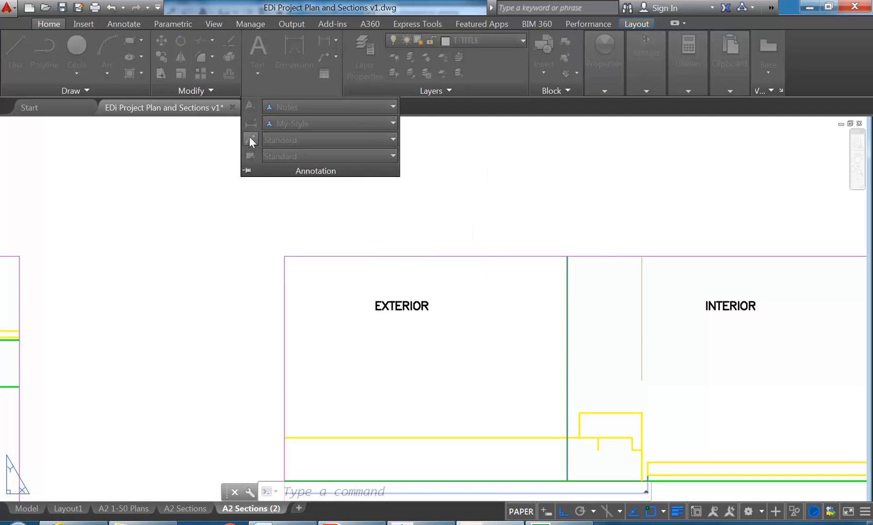
left_click_drag(362, 161, 322, 166)
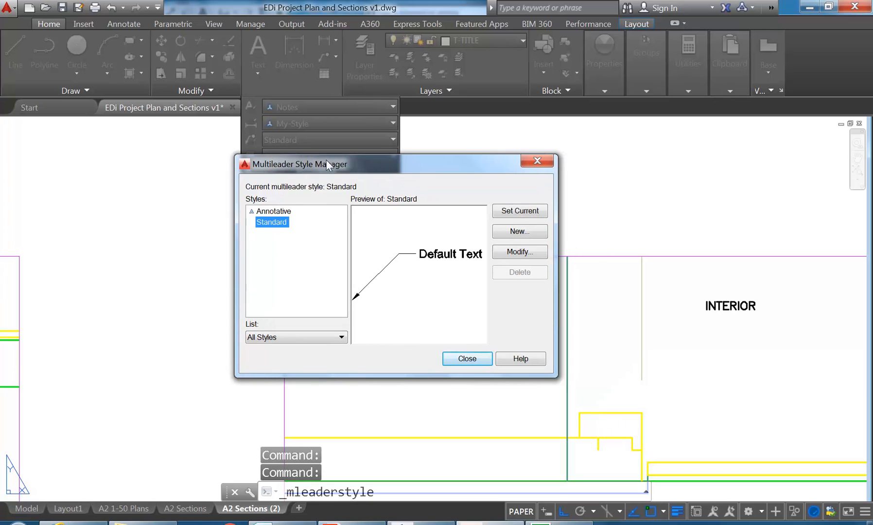
- Create a new annotative multileader style named My-Leader-Style, starting from the Annotative style
left_click(272, 211)
left_click(268, 222)
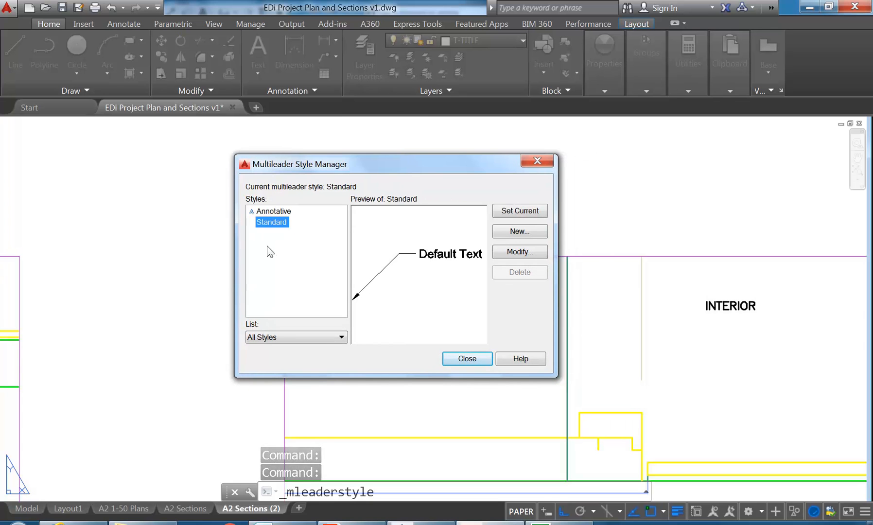
left_click(267, 212)
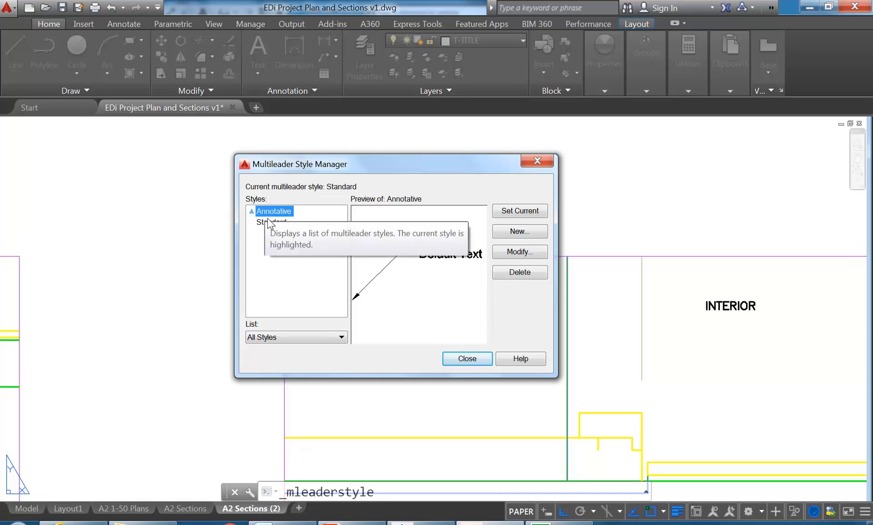
left_click(270, 222)
left_click(272, 212)
left_click(272, 221)
left_click(271, 212)
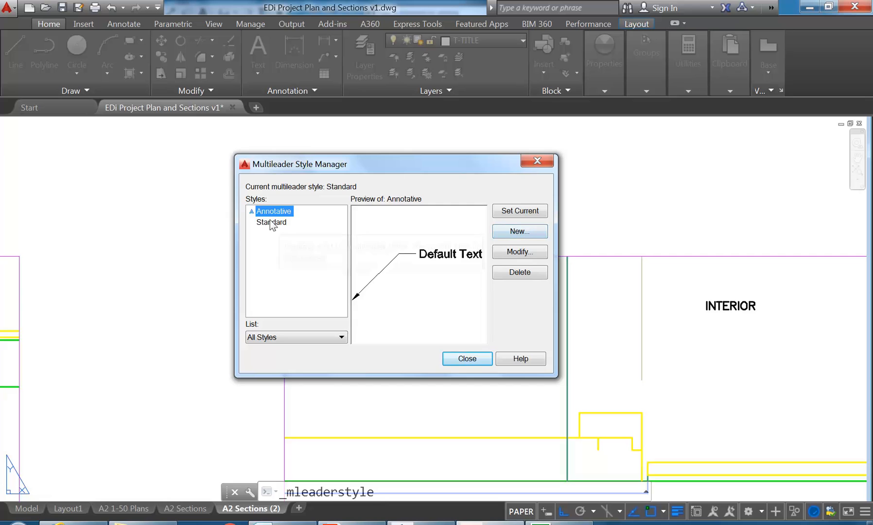
left_click(517, 233)
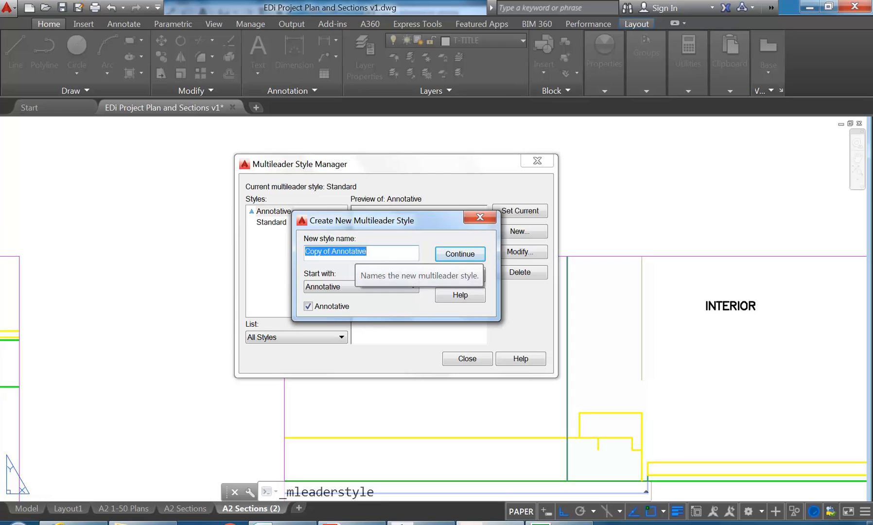
type("My-")
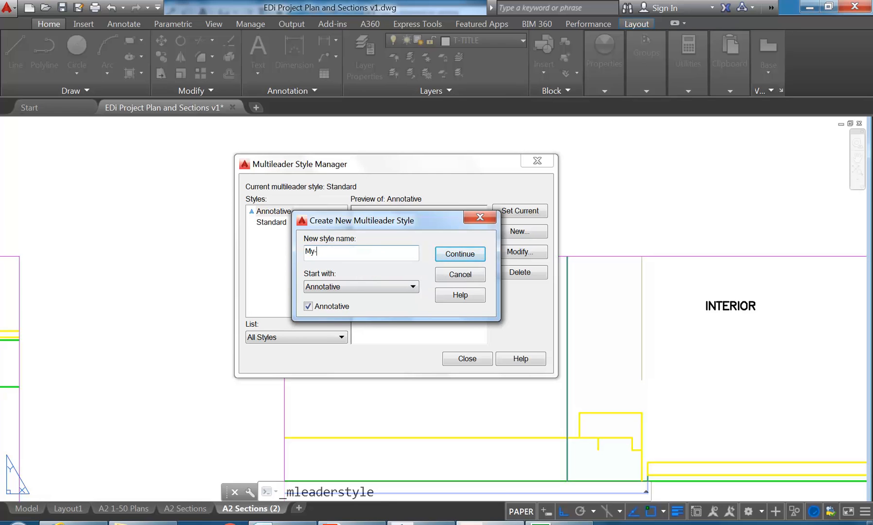
type("Leader-Style")
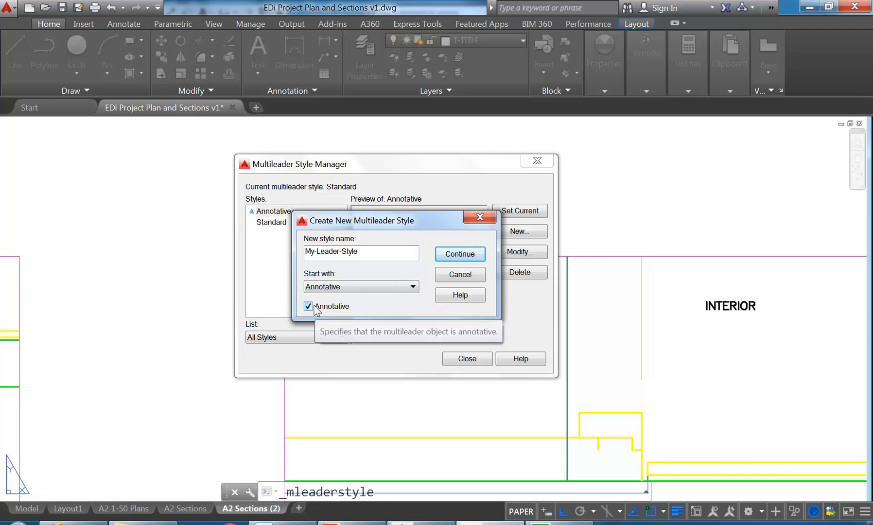
left_click(459, 254)
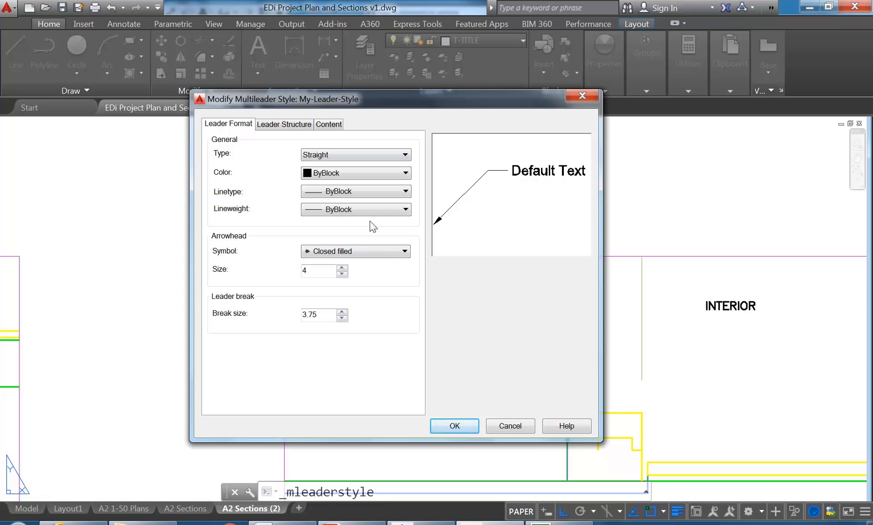
- Try the Spline leader type for My-Leader-Style and return it to Straight
left_click(346, 155)
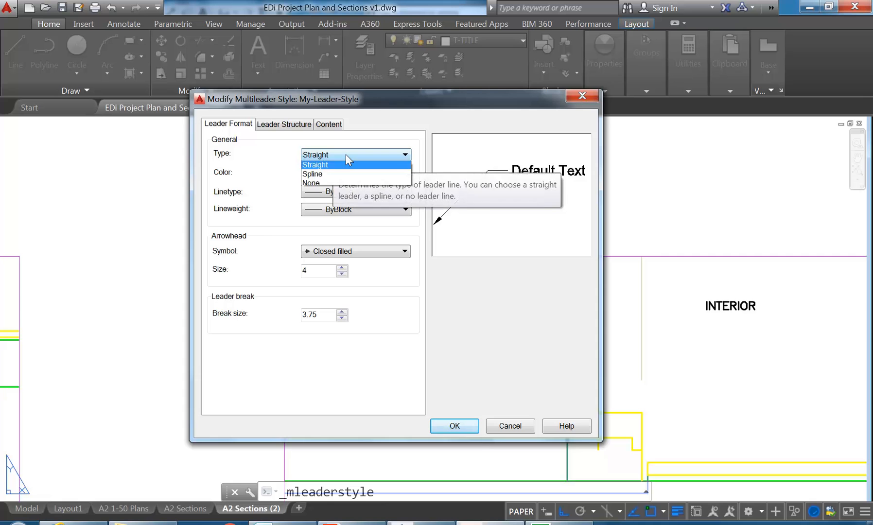
left_click(331, 176)
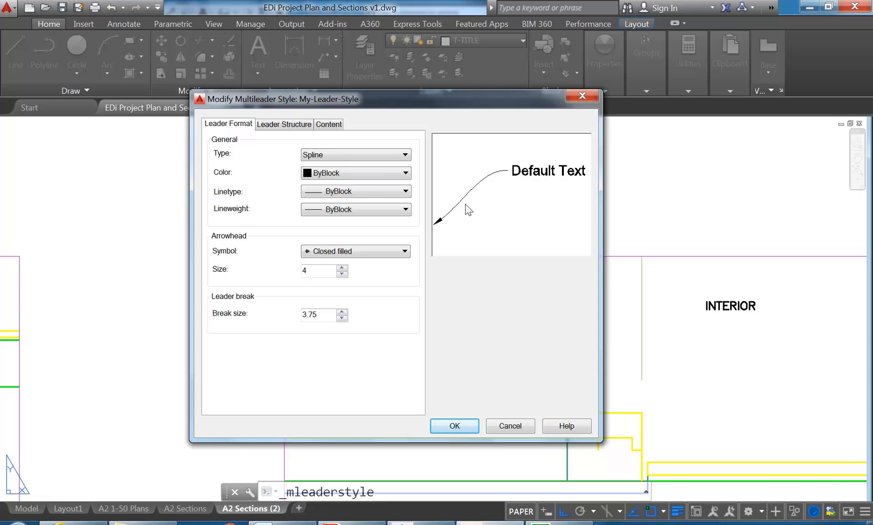
left_click(362, 154)
left_click(347, 166)
- Set the arrowhead symbol of My-Leader-Style to Right angle, keeping the arrowhead and break sizes
left_click(342, 251)
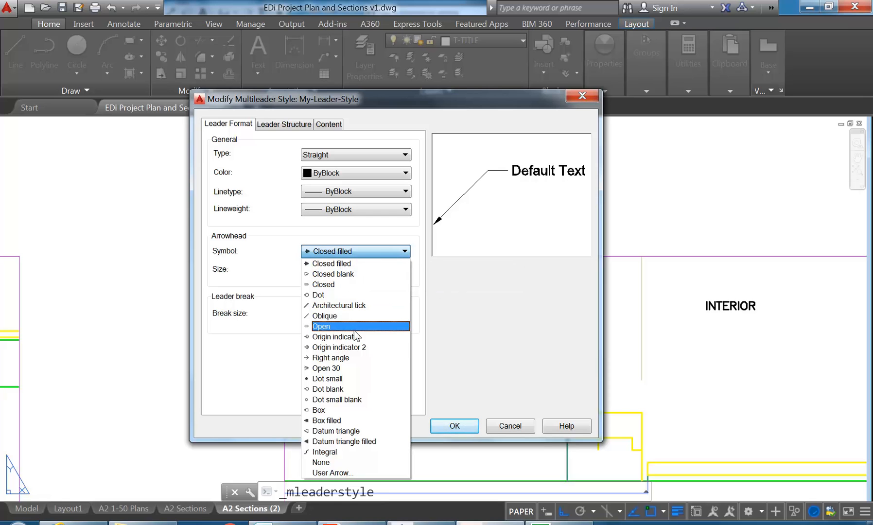
left_click(339, 357)
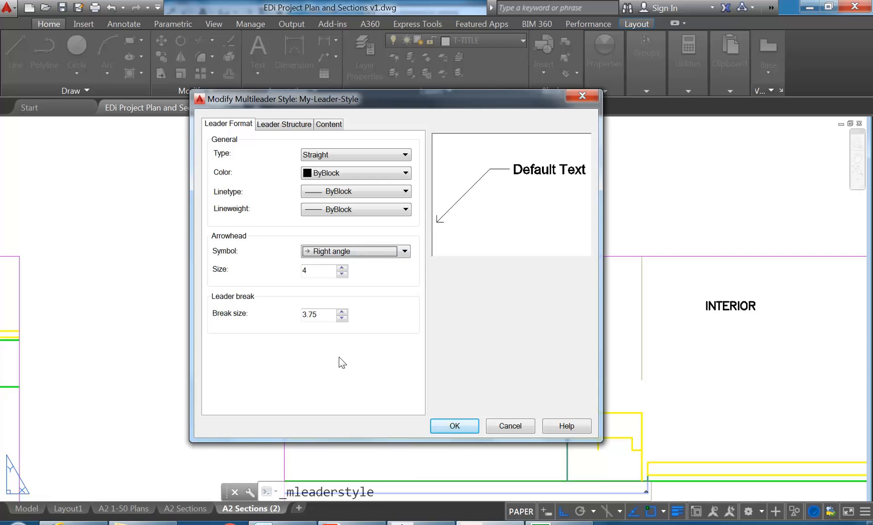
left_click(316, 271)
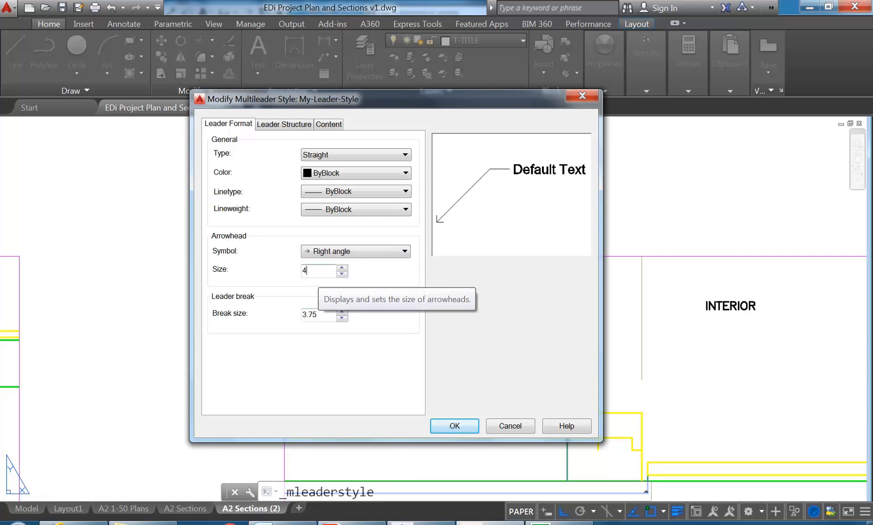
left_click(318, 315)
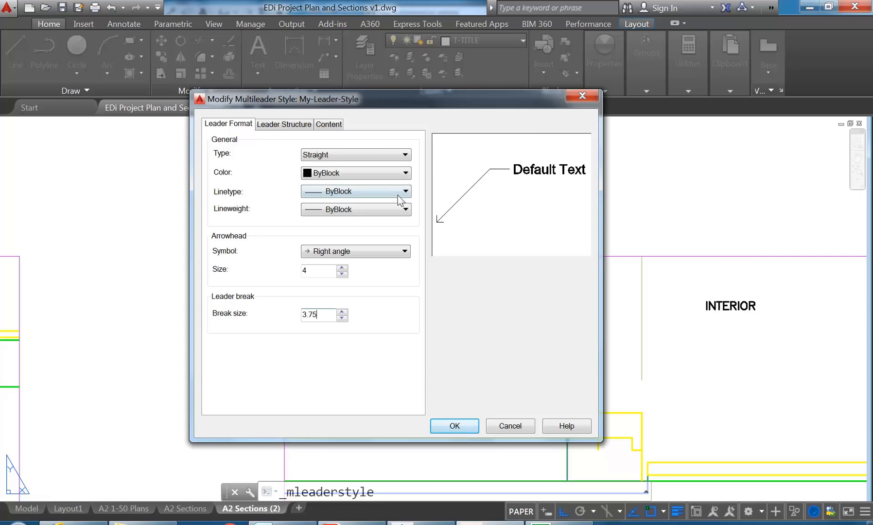
- Review the style's leader structure settings and the available multileader types in its content settings
left_click(280, 125)
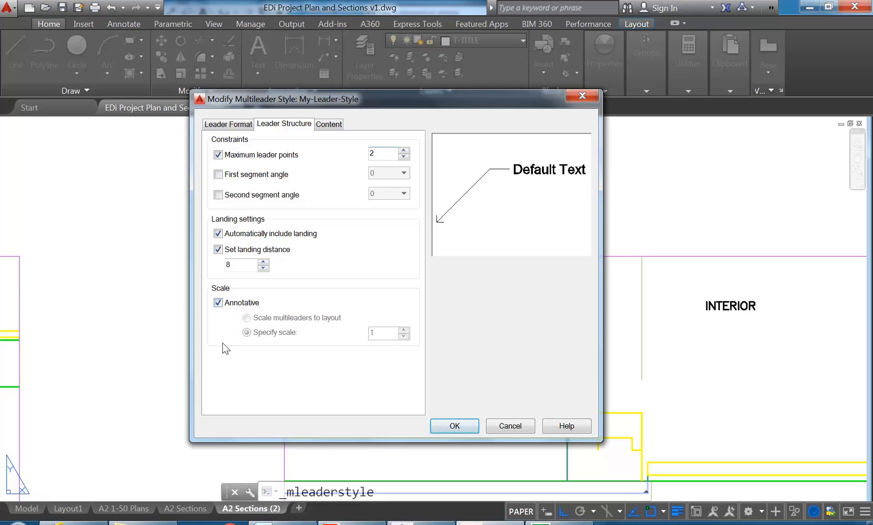
left_click(329, 125)
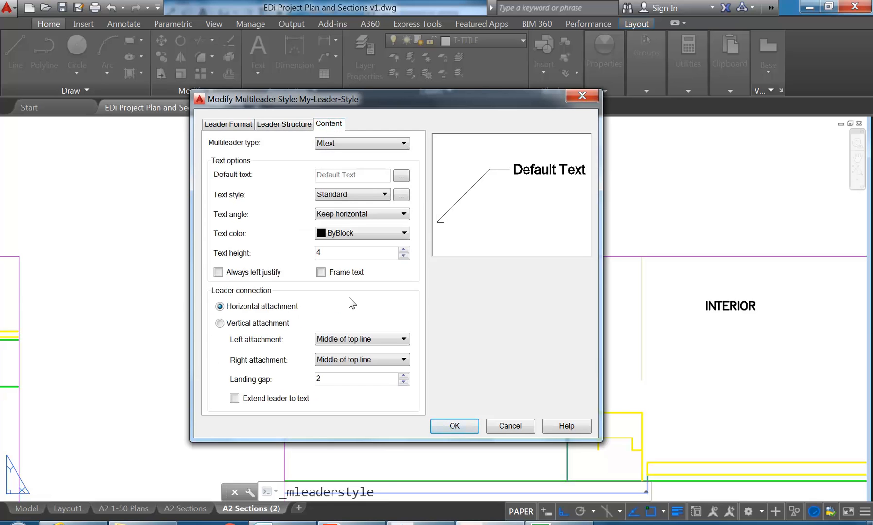
left_click(354, 143)
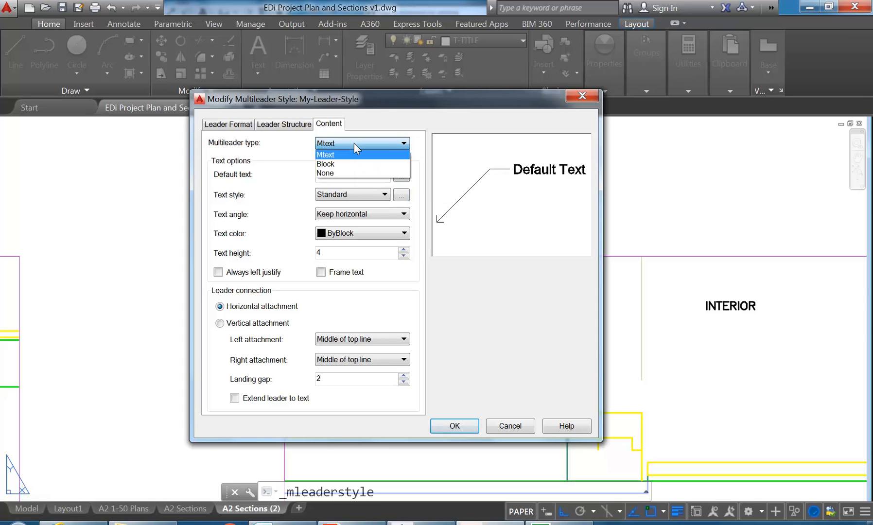
left_click(354, 143)
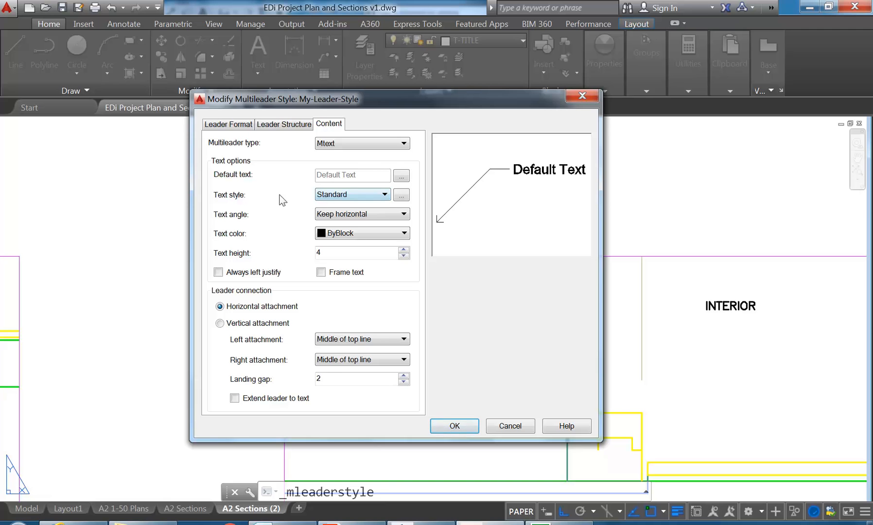
left_click(359, 147)
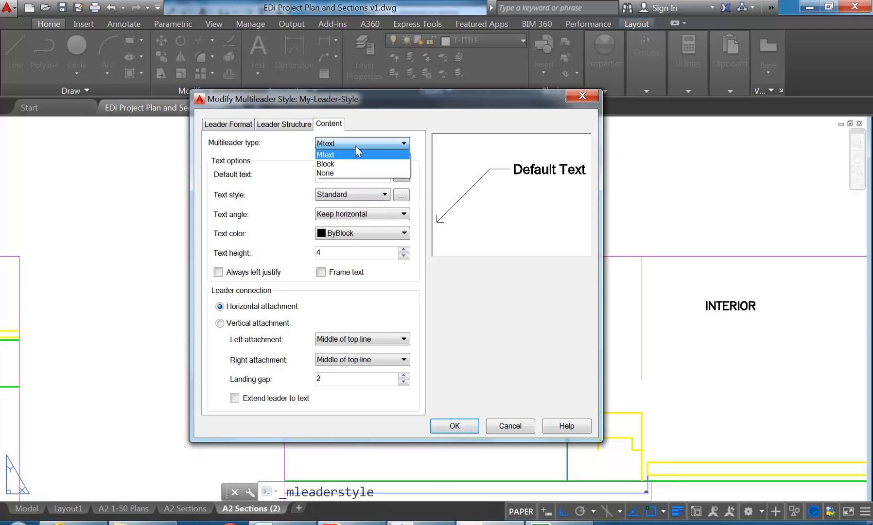
left_click(355, 145)
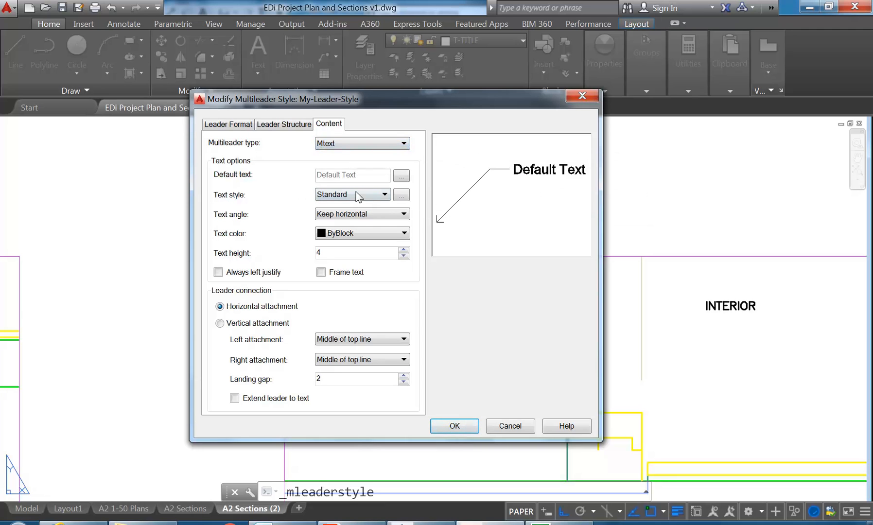
- Create a text style named Leaders with the romans.shx font and apply it
left_click(402, 195)
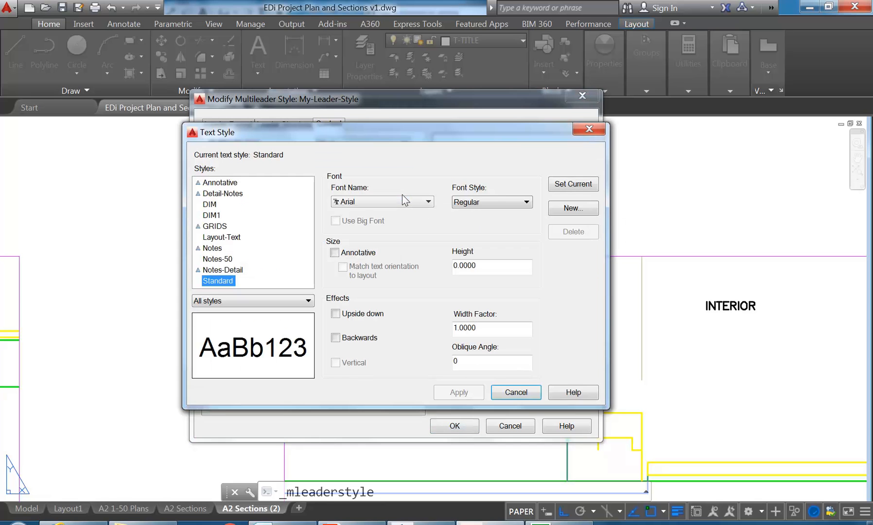
left_click(573, 208)
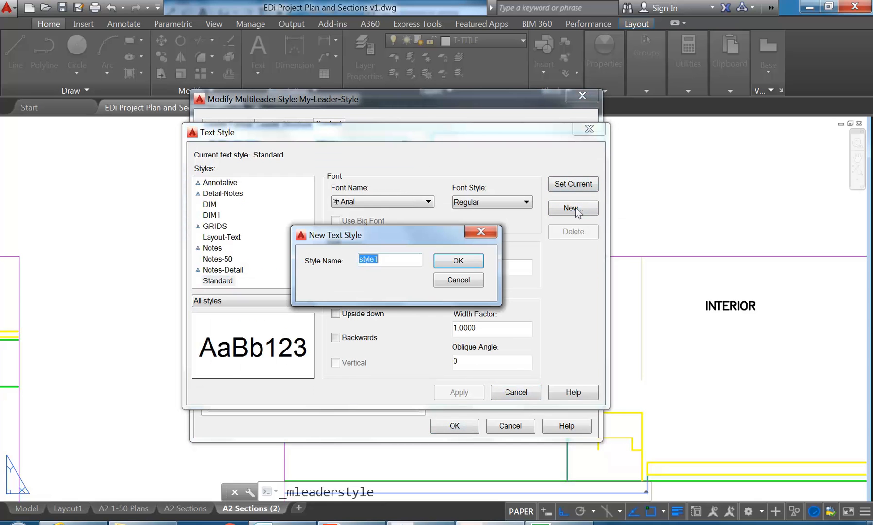
type("Leaders")
left_click(470, 264)
left_click(402, 201)
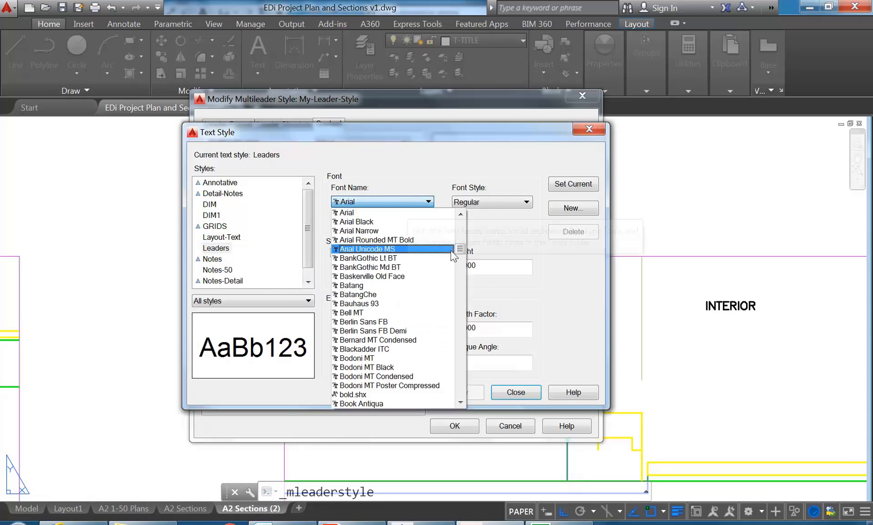
left_click_drag(464, 250, 461, 361)
left_click(362, 304)
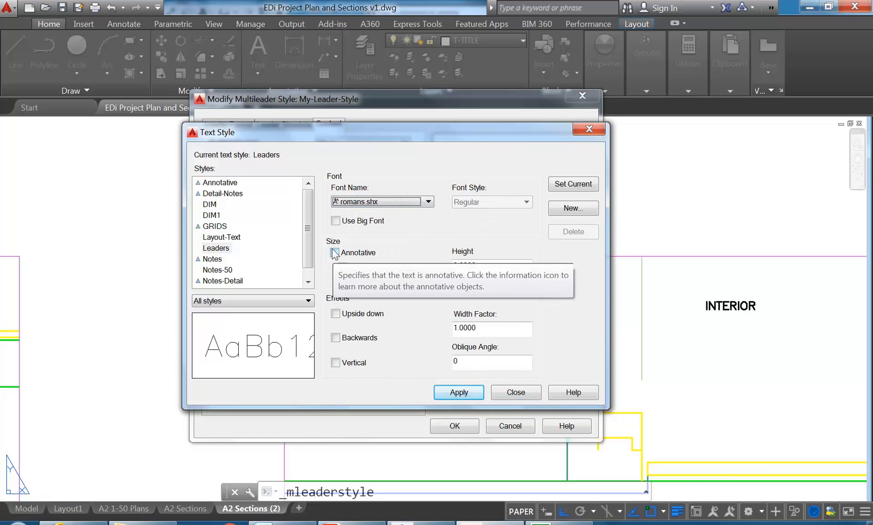
left_click(476, 265)
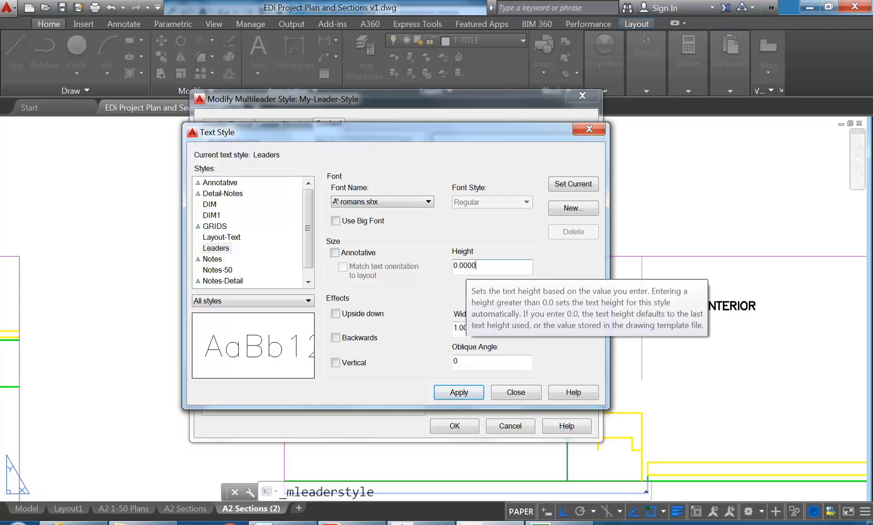
left_click(454, 393)
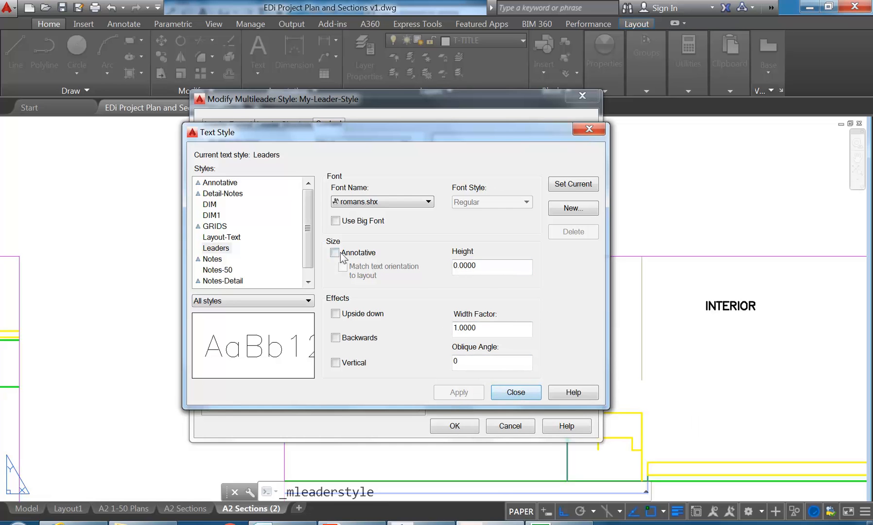
left_click(514, 392)
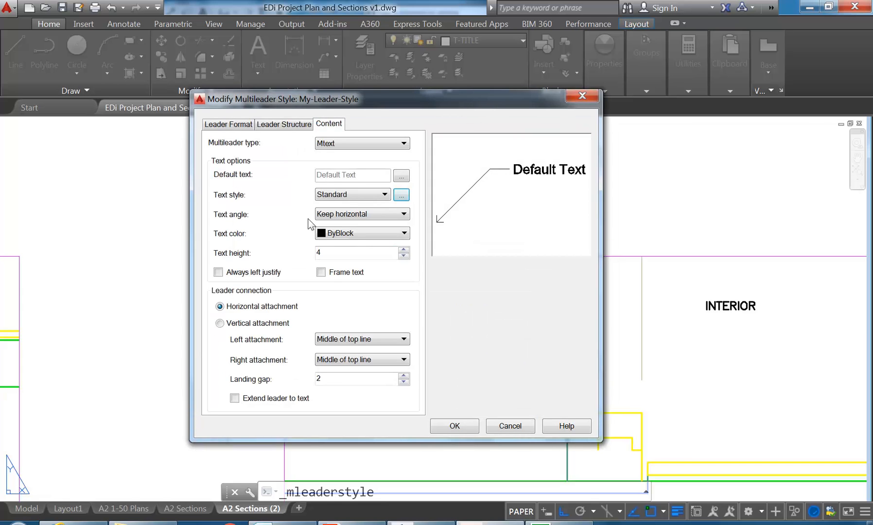
- Set the text height of My-Leader-Style to 2.5
left_click(333, 253)
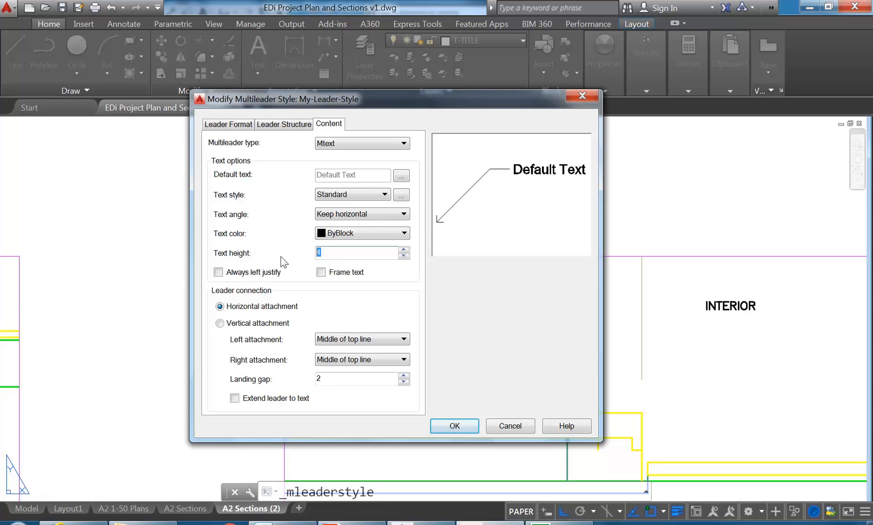
type("2.5")
left_click(346, 379)
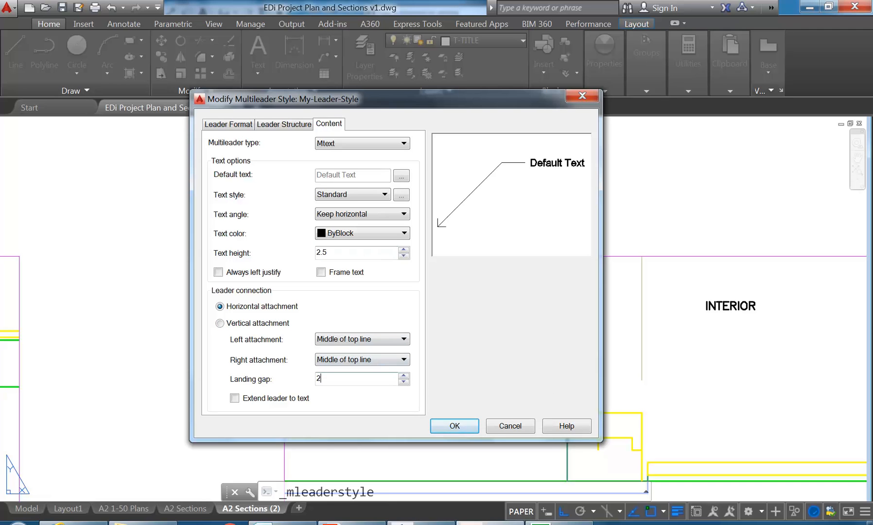
- Apply the Leaders text style to My-Leader-Style, save the changes and close the style manager
left_click(351, 256)
left_click(362, 194)
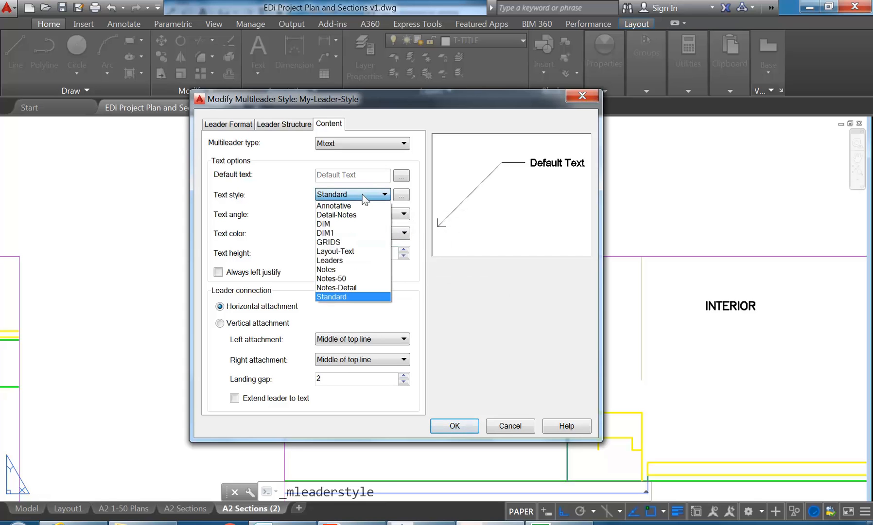
left_click(340, 260)
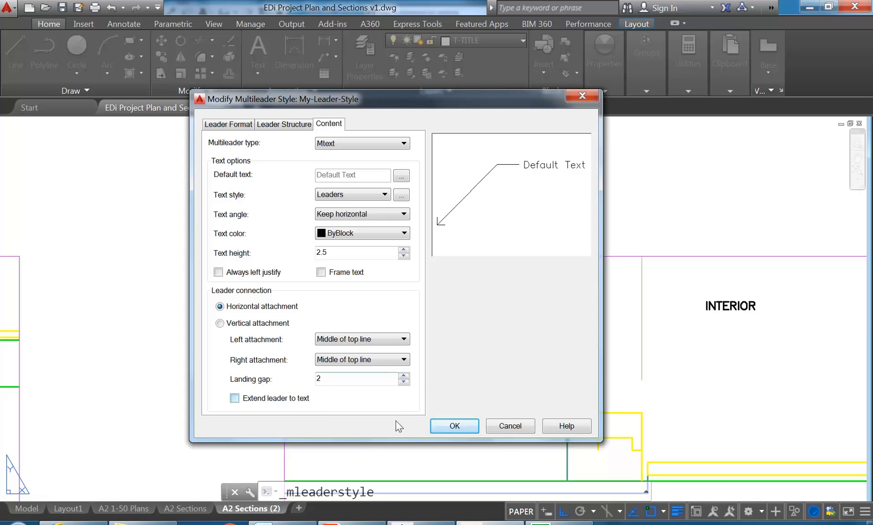
left_click(454, 426)
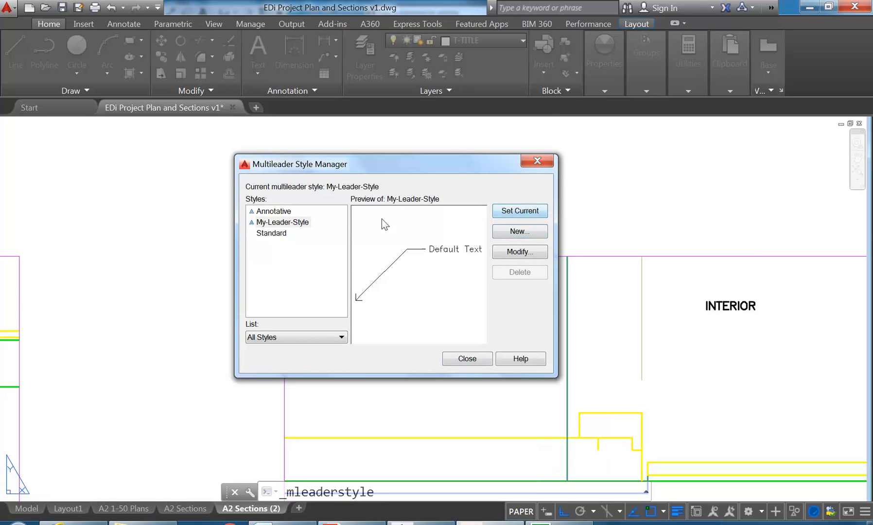
left_click(272, 222)
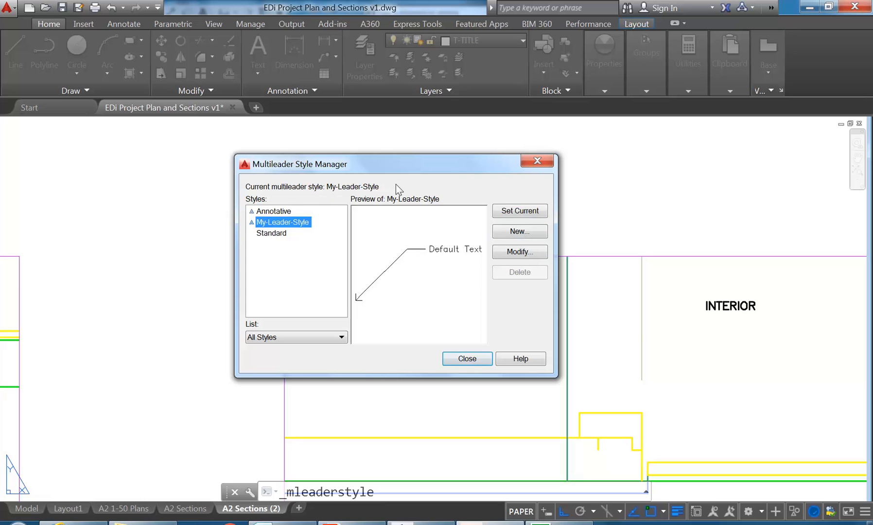
left_click(468, 359)
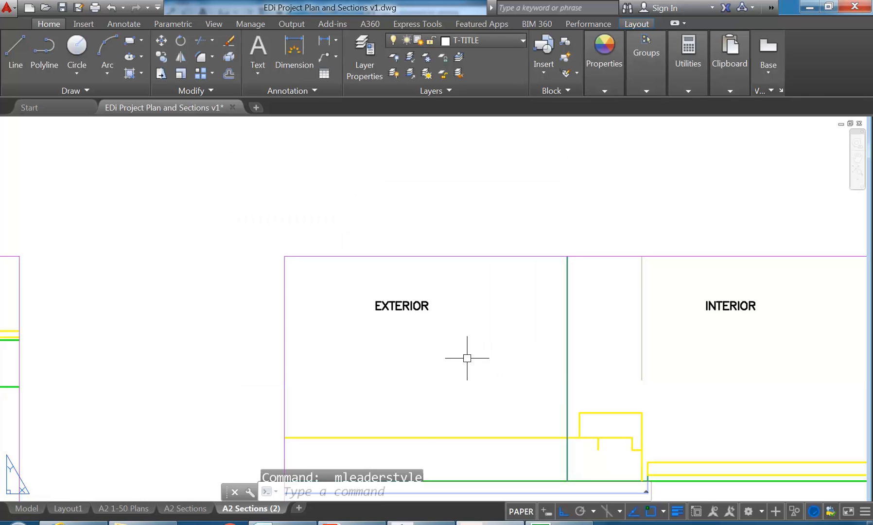
- Place a multileader in paper space, its arrowhead on the concrete beam's inner vertical edge and its landing angled upward with Ortho off
scroll(325, 256, "down", 3)
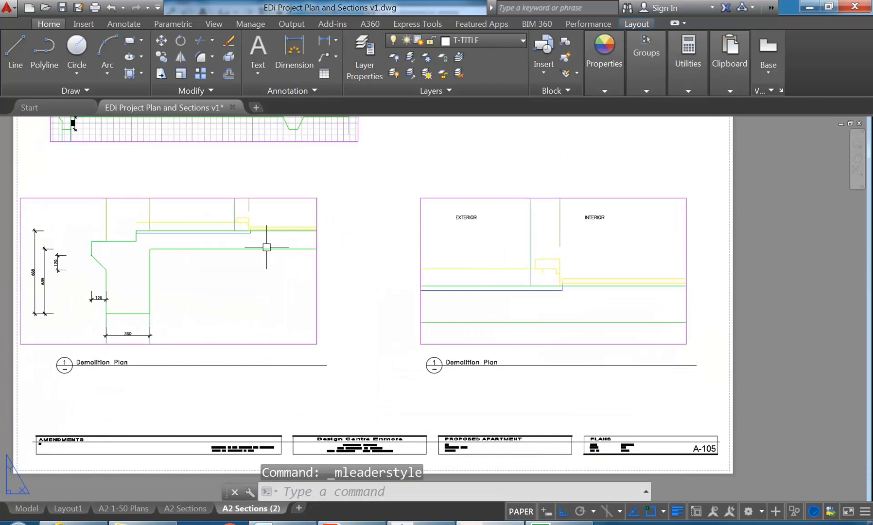
scroll(357, 277, "up", 4)
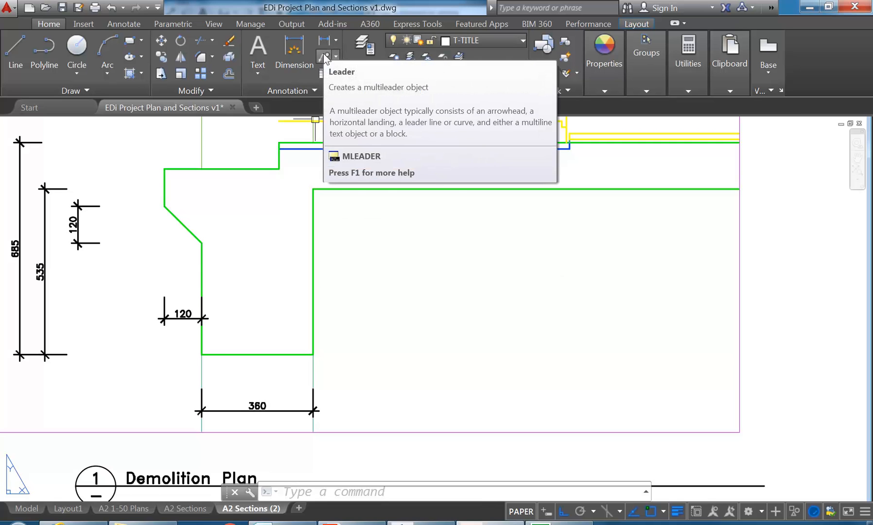
left_click(335, 55)
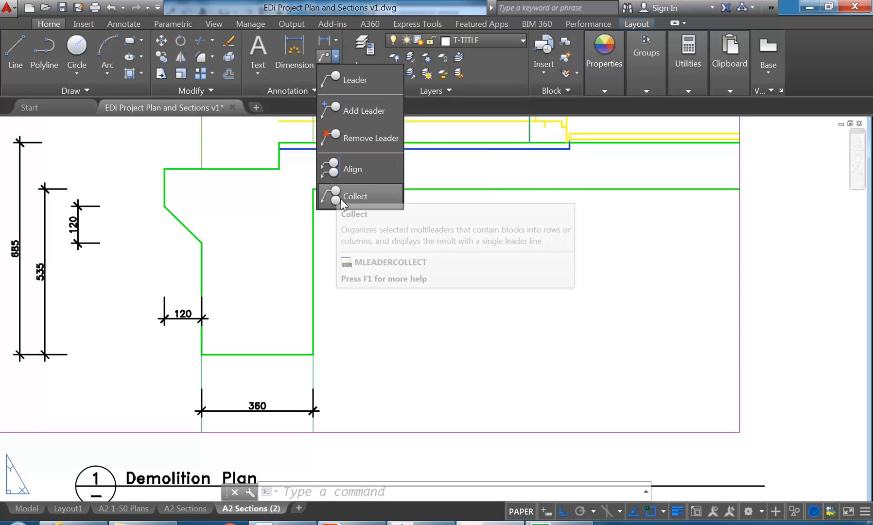
left_click(334, 77)
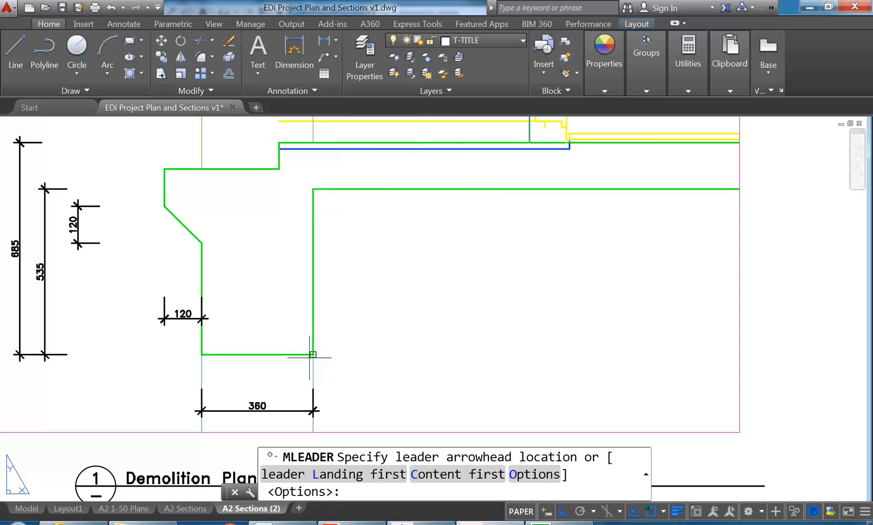
left_click(313, 286)
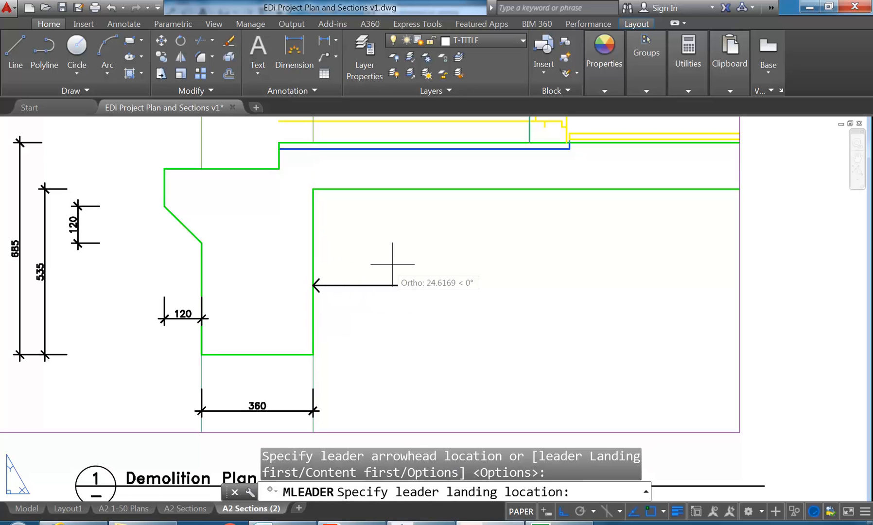
key("F8")
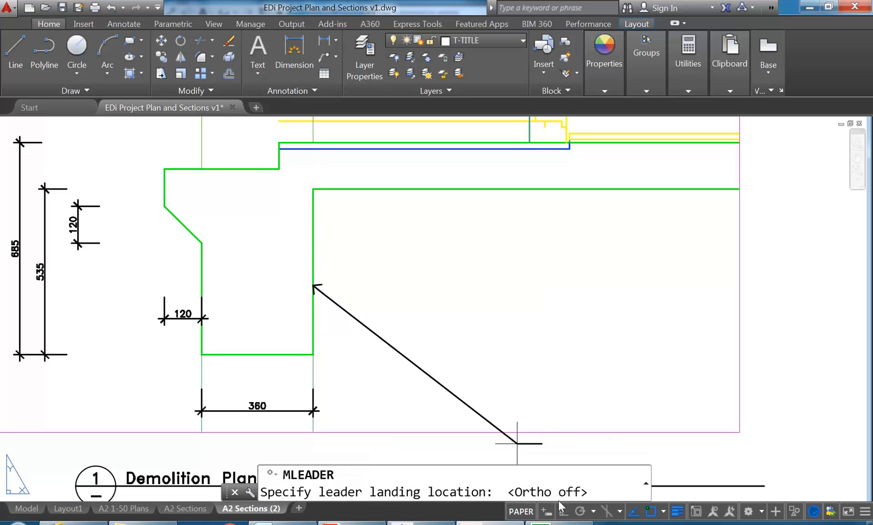
left_click(378, 230)
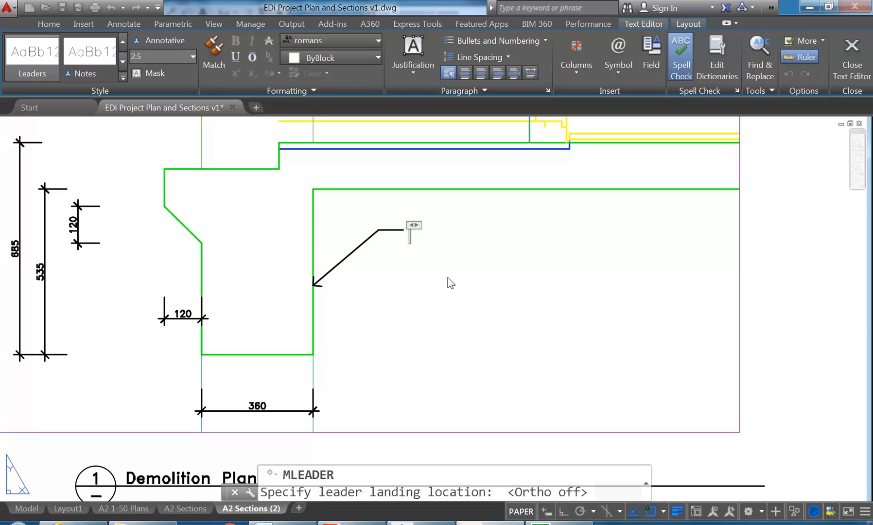
- Enter "Engaged concrete beam" as the leader's text and finish the annotation
type("Engaged")
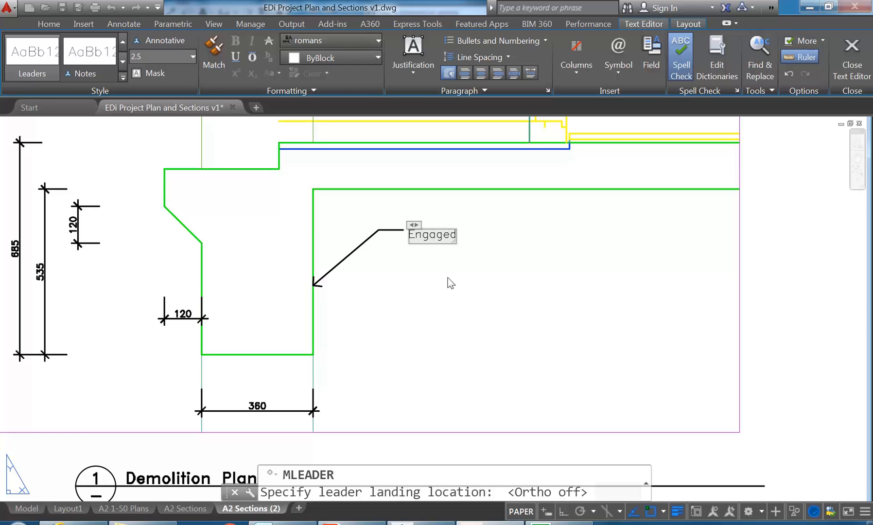
type(" conrete beam")
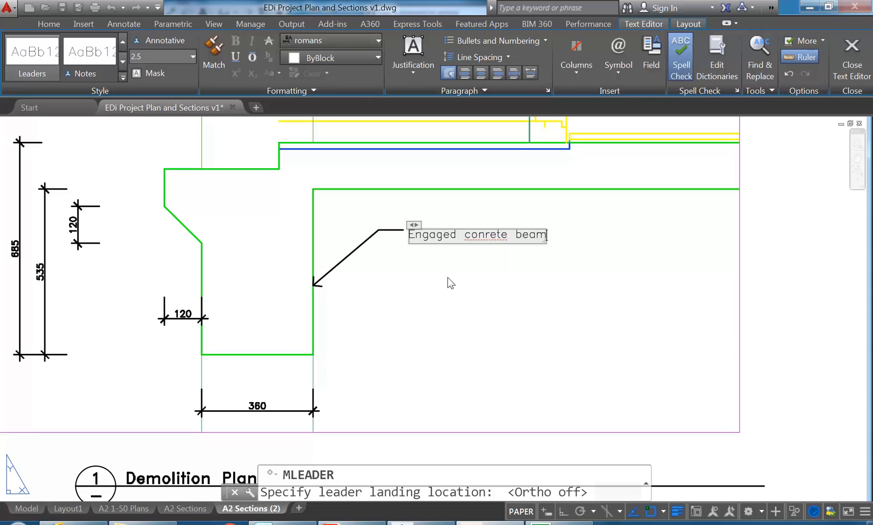
type("c")
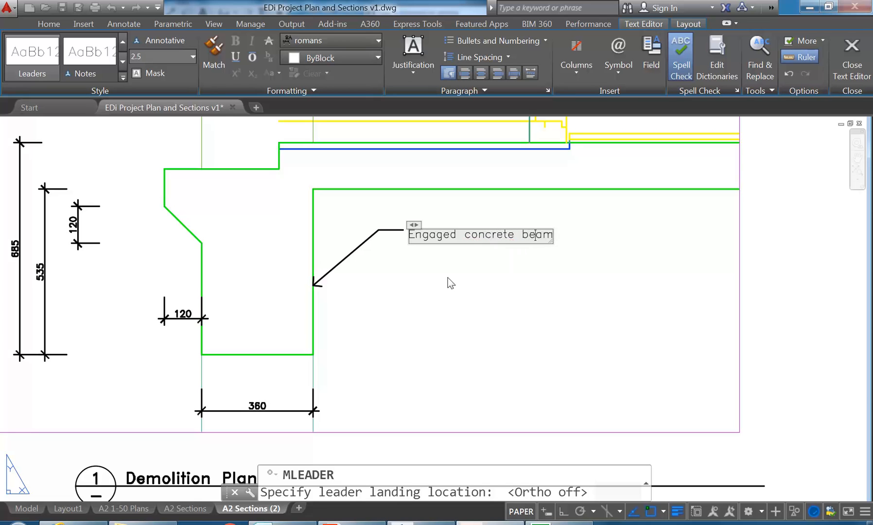
left_click(486, 292)
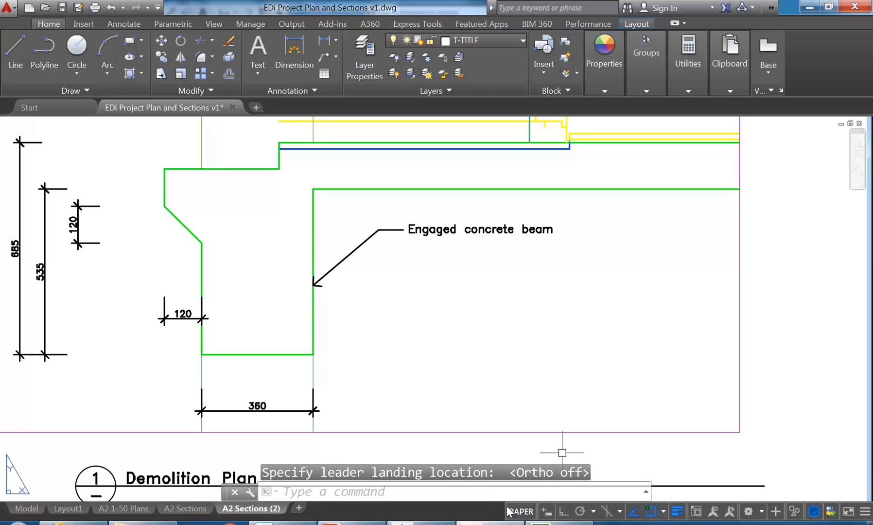
- Activate the viewport's model space, add an "Engaged beam" leader at the beam's lower inner corner, and lock the viewport
double_click(373, 321)
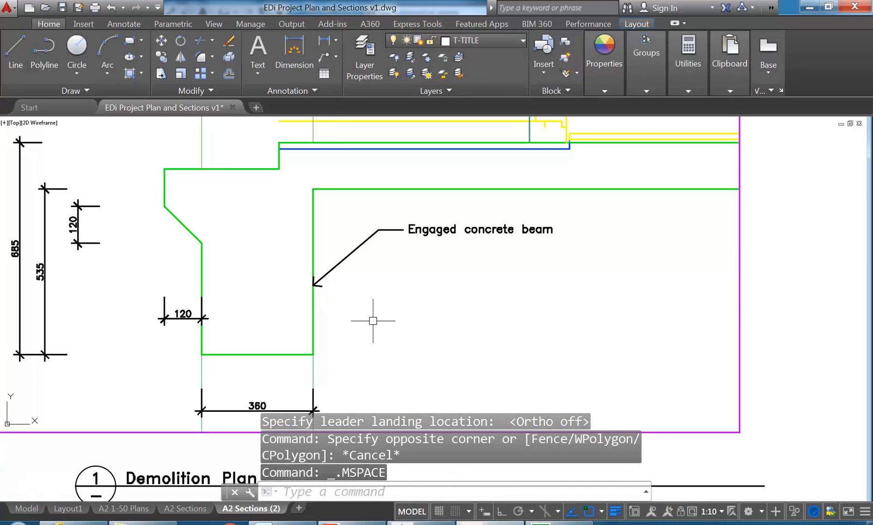
left_click(323, 57)
left_click(313, 354)
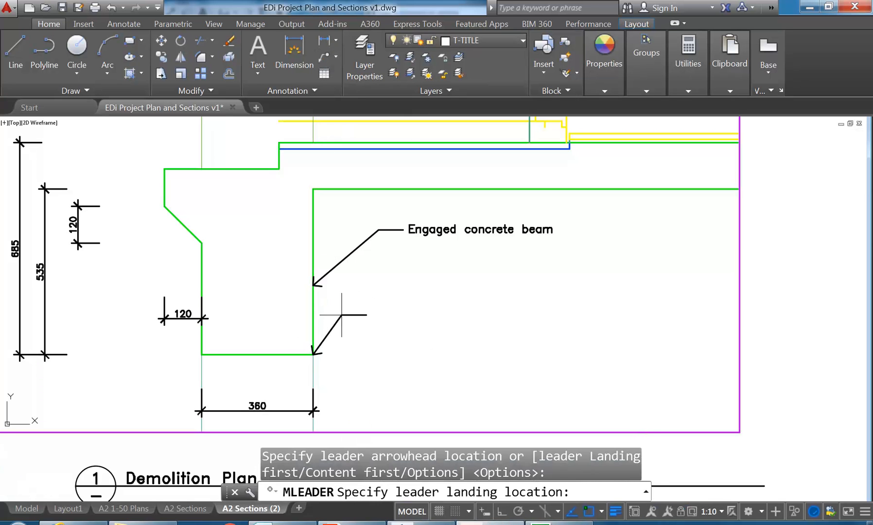
left_click(411, 284)
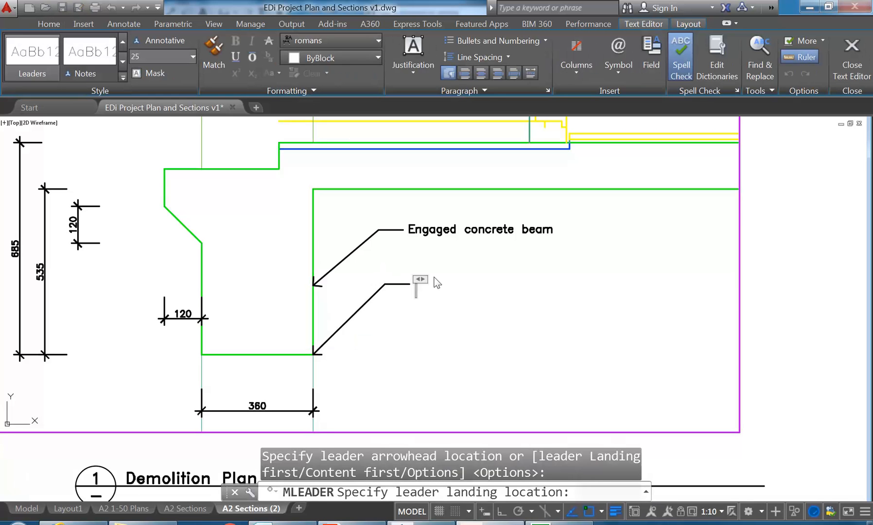
type("Engaged beam")
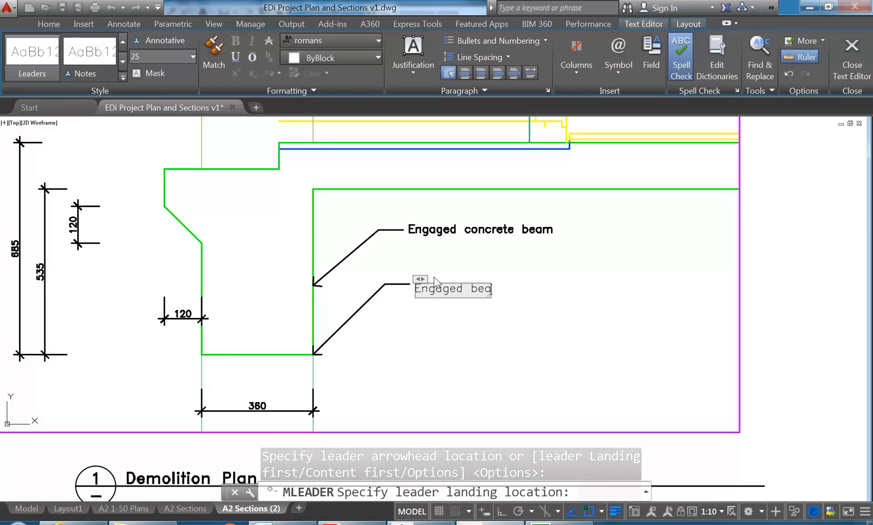
left_click(453, 315)
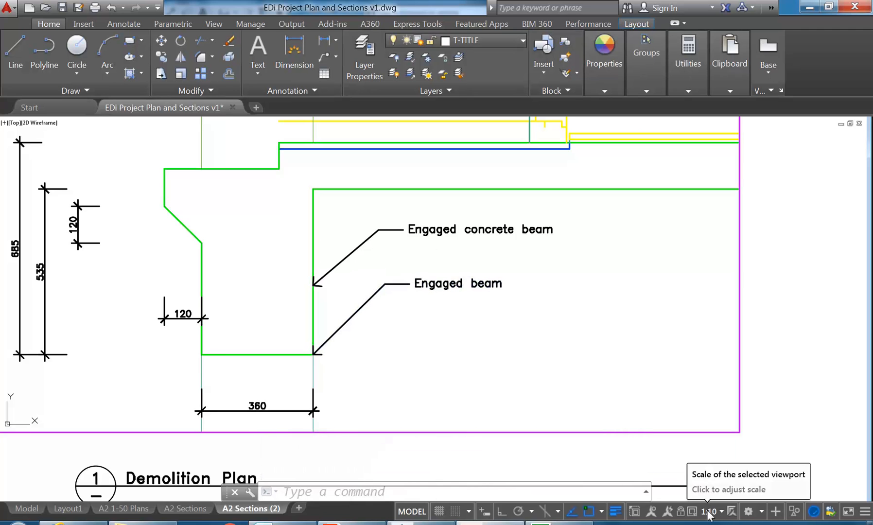
left_click(681, 511)
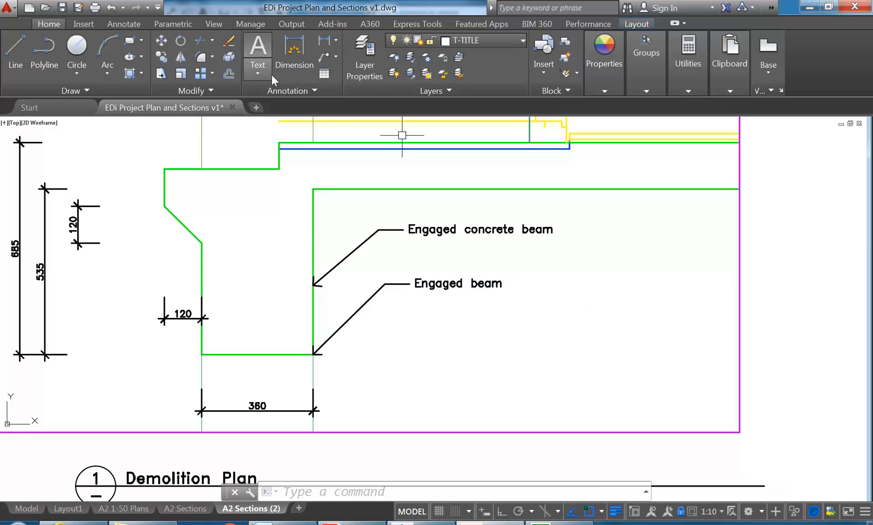
- Review the text style height, multileader text height and annotative scale settings of My-Leader-Style
left_click(284, 89)
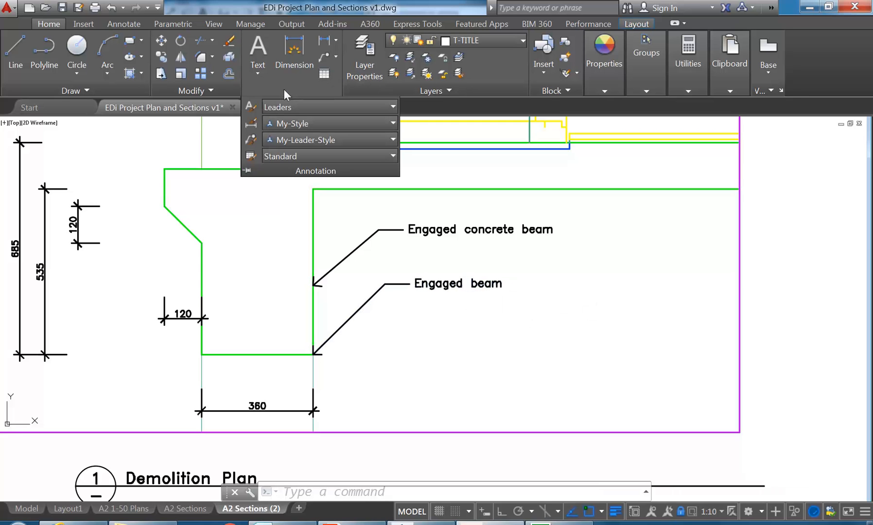
left_click(251, 141)
left_click(519, 252)
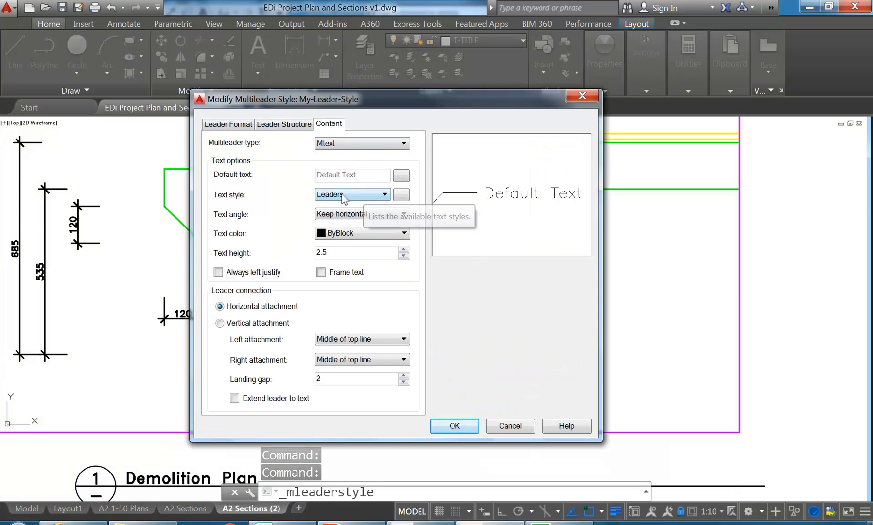
left_click(401, 195)
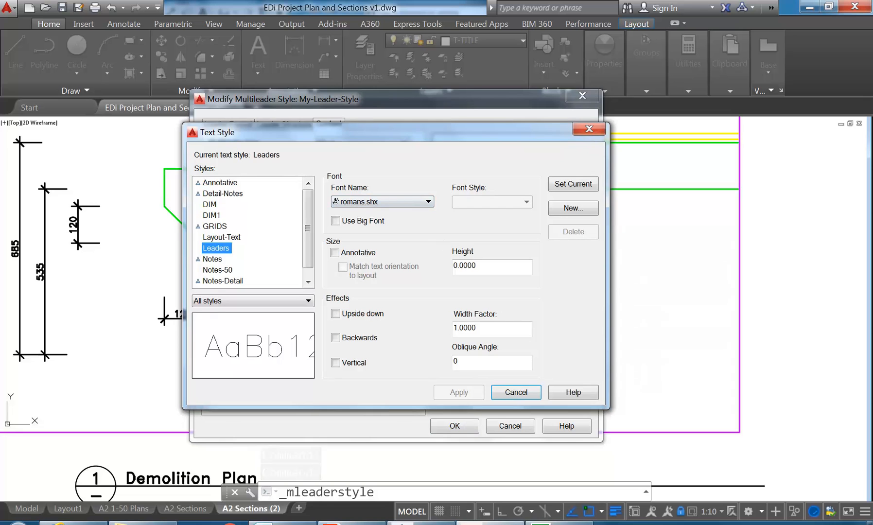
double_click(485, 265)
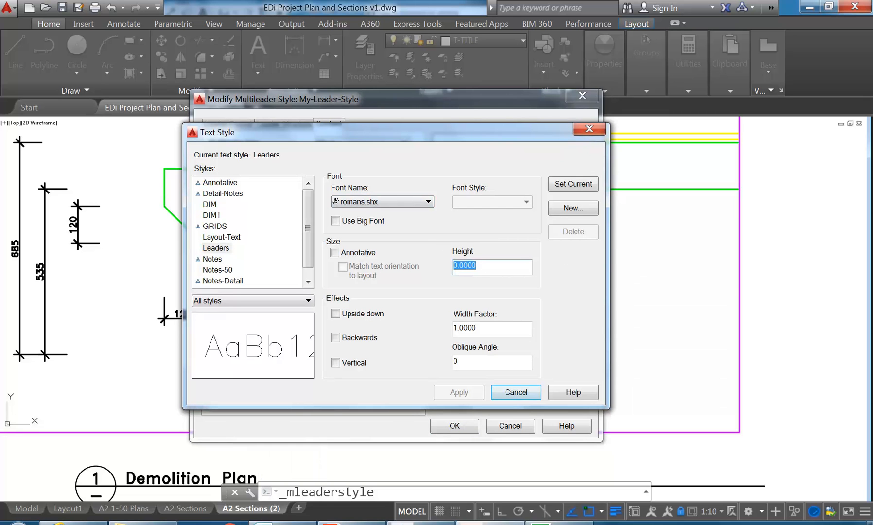
left_click(517, 392)
left_click(358, 253)
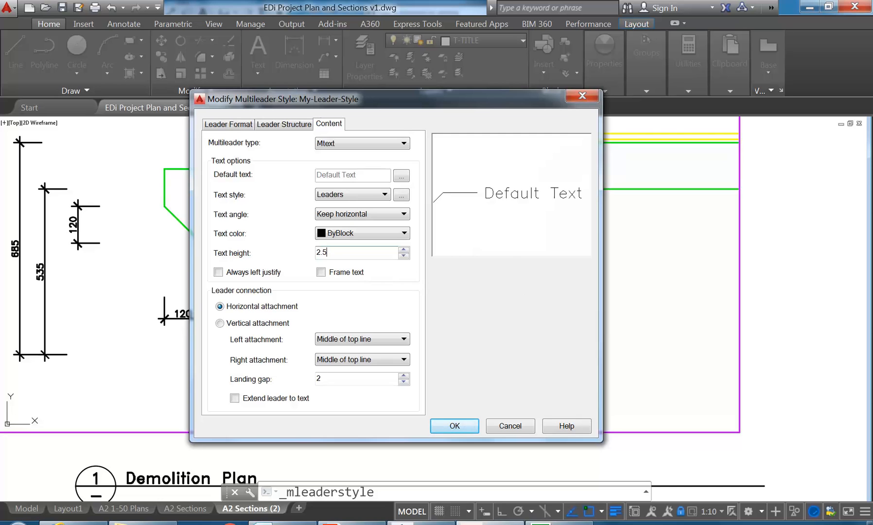
left_click(270, 123)
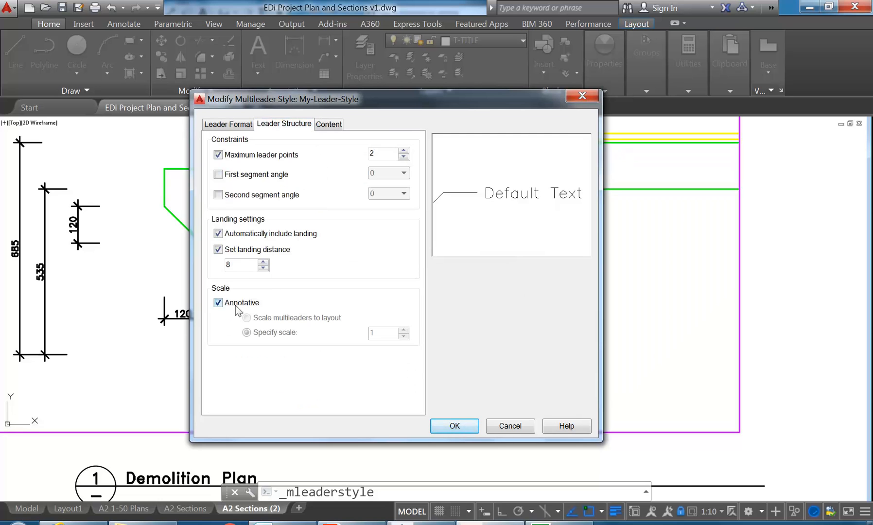
left_click(327, 125)
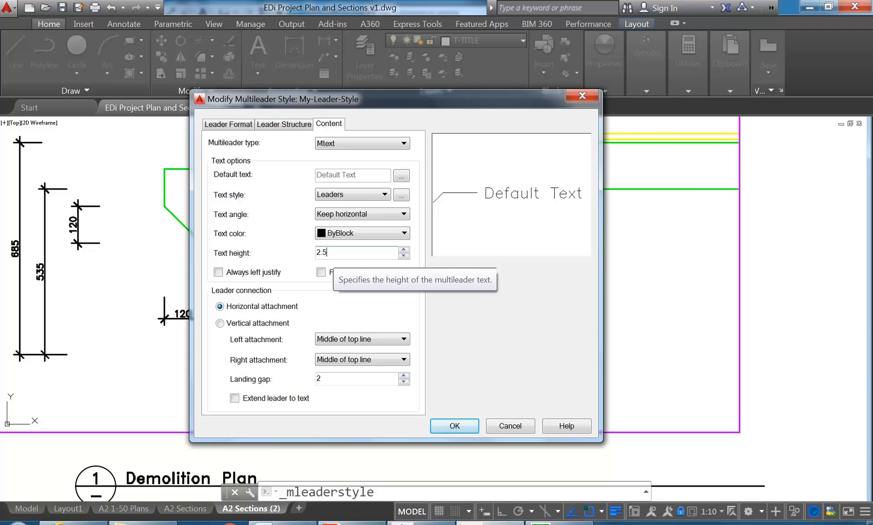
left_click(457, 426)
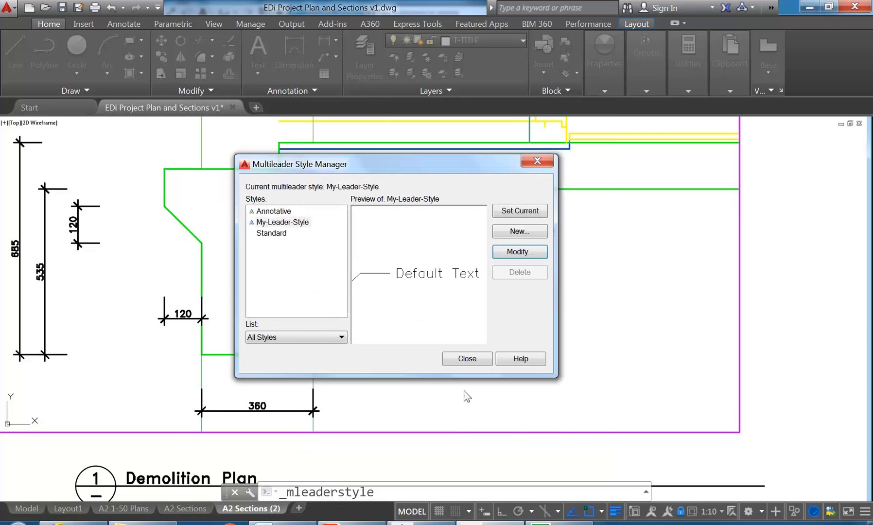
left_click(490, 359)
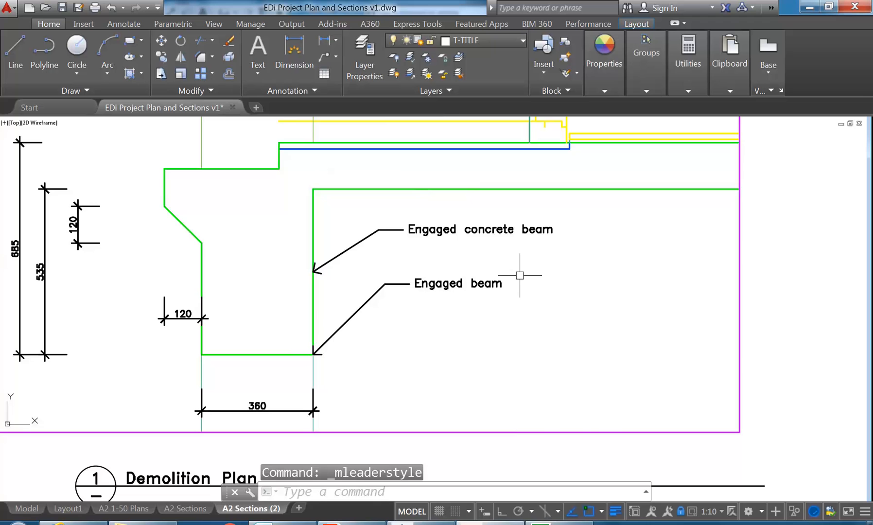
- Examine both leaders on the sheet at different magnifications while the viewport is locked
scroll(513, 281, "down", 2)
scroll(514, 282, "up", 2)
scroll(514, 282, "down", 2)
scroll(514, 282, "up", 2)
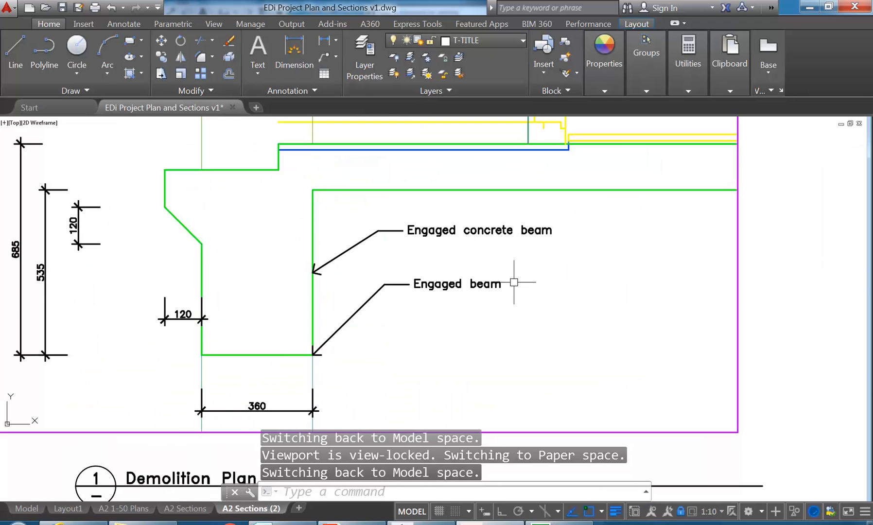
scroll(514, 282, "down", 2)
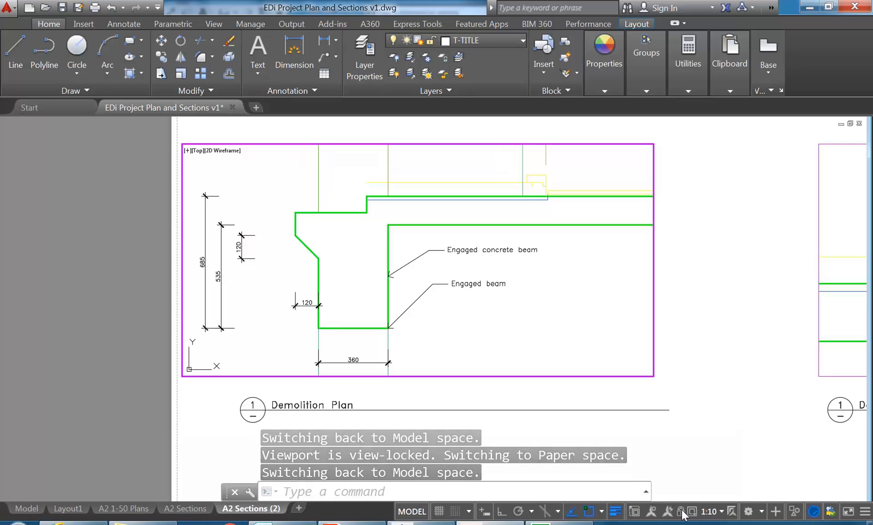
- Compare how the paper space and model space leaders react to zooming inside the unlocked beam detail viewport
scroll(520, 261, "down", 2)
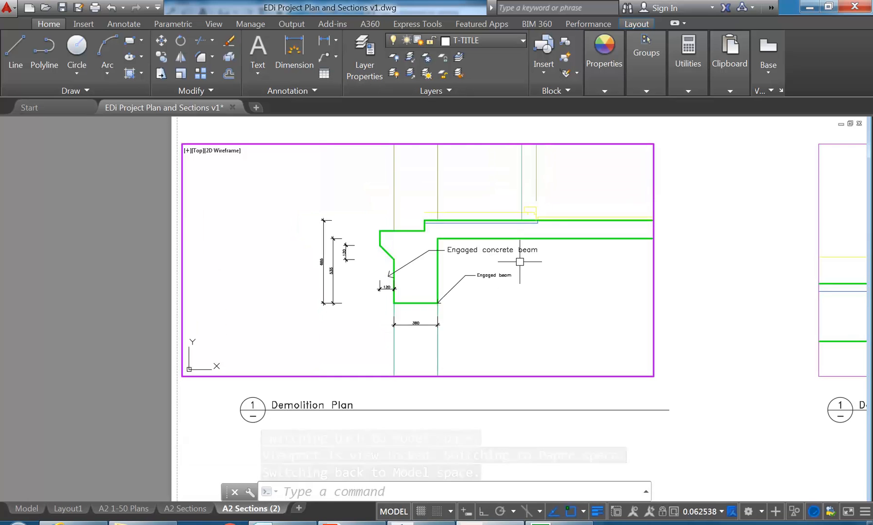
scroll(520, 262, "up", 2)
scroll(520, 262, "down", 2)
scroll(519, 262, "up", 2)
scroll(520, 262, "down", 2)
scroll(520, 261, "up", 2)
- Set the beam detail viewport's scale to 1:10 and lock the viewport
left_click(722, 512)
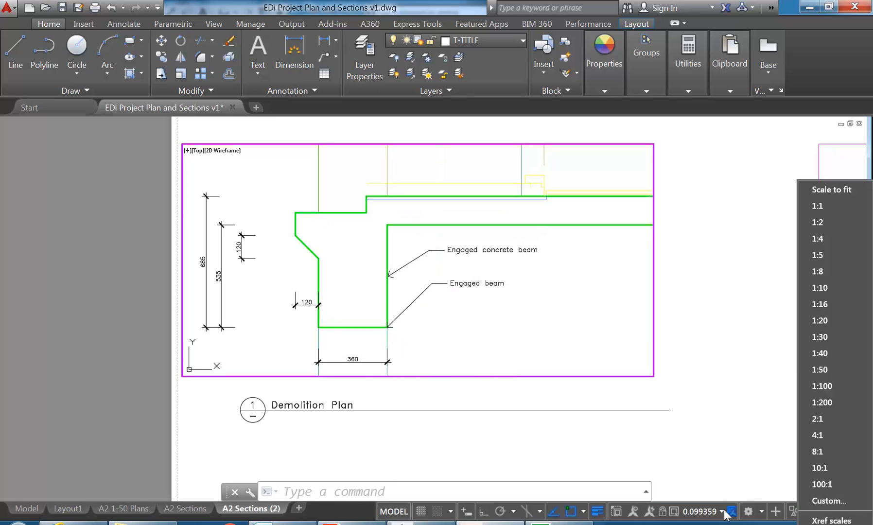
left_click(821, 288)
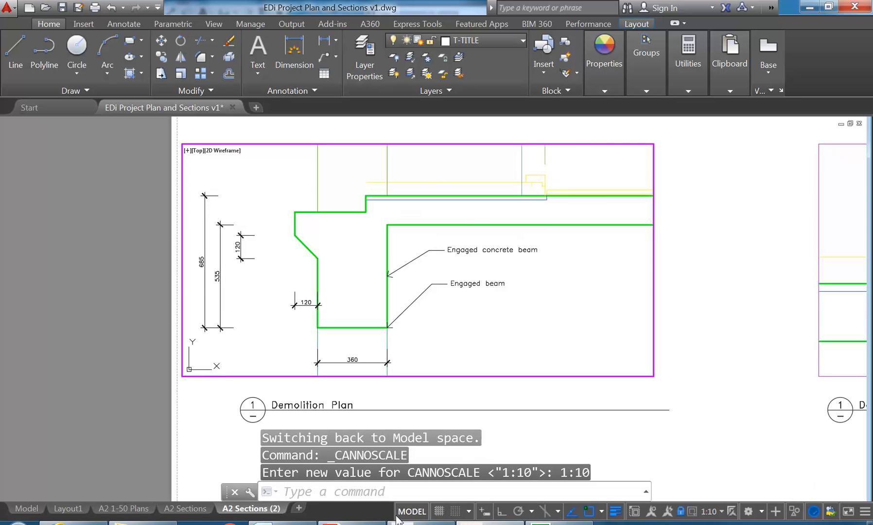
scroll(485, 248, "down", 2)
scroll(484, 248, "up", 2)
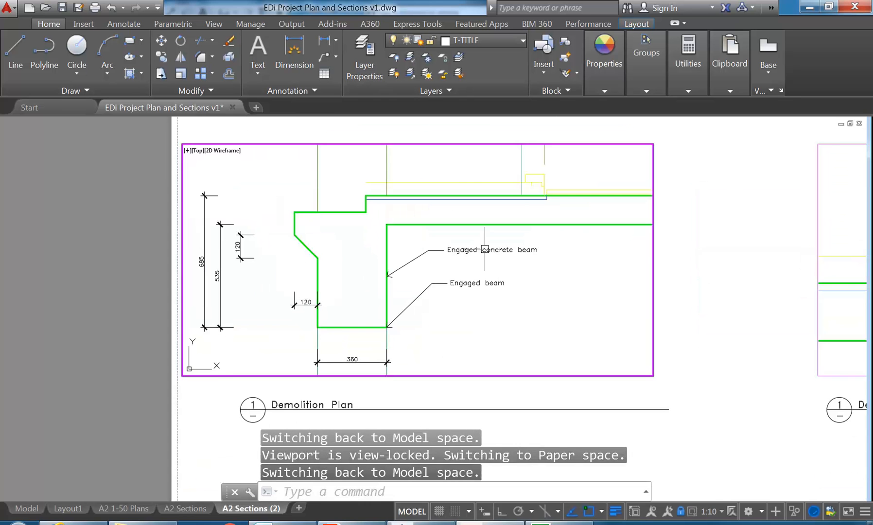
- Leave the beam detail viewport for paper space and activate the model space of the 1:50 overall section viewport
middle_click_drag(484, 248, 522, 260)
middle_click_drag(522, 305, 488, 304)
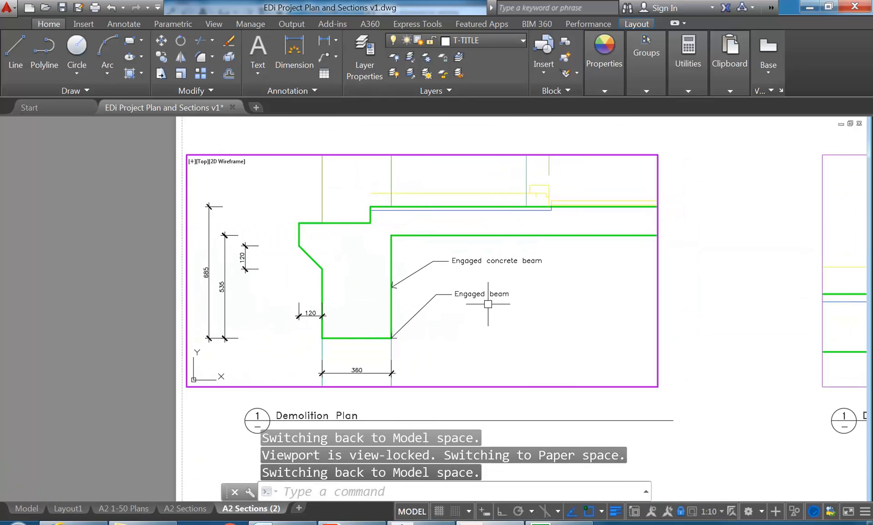
middle_click_drag(644, 287, 527, 286)
double_click(566, 244)
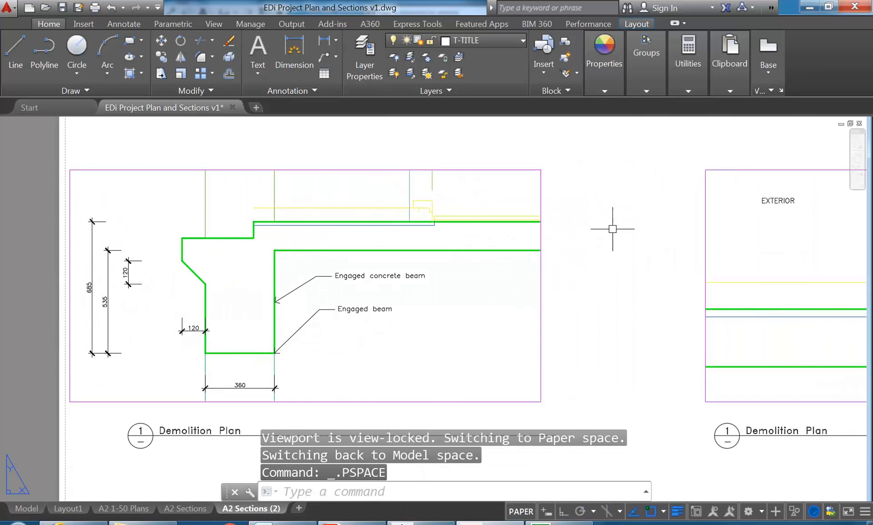
scroll(455, 236, "down", 2)
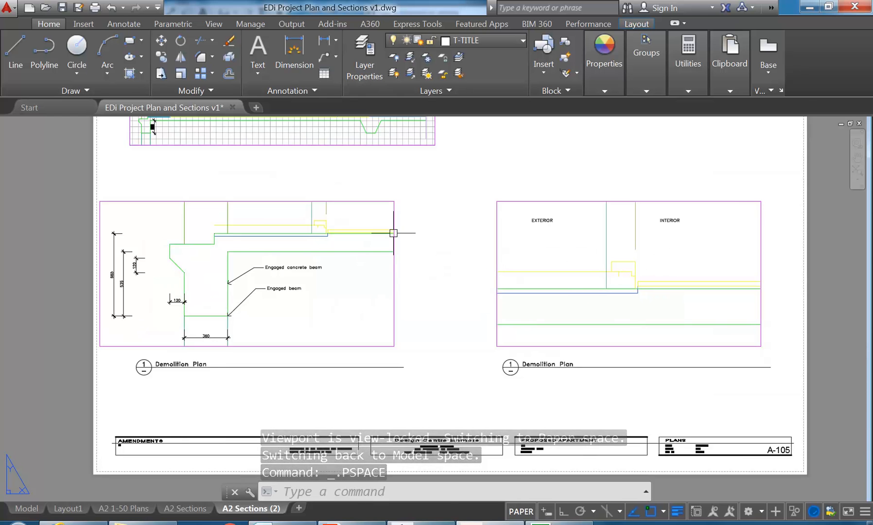
scroll(376, 263, "down", 3)
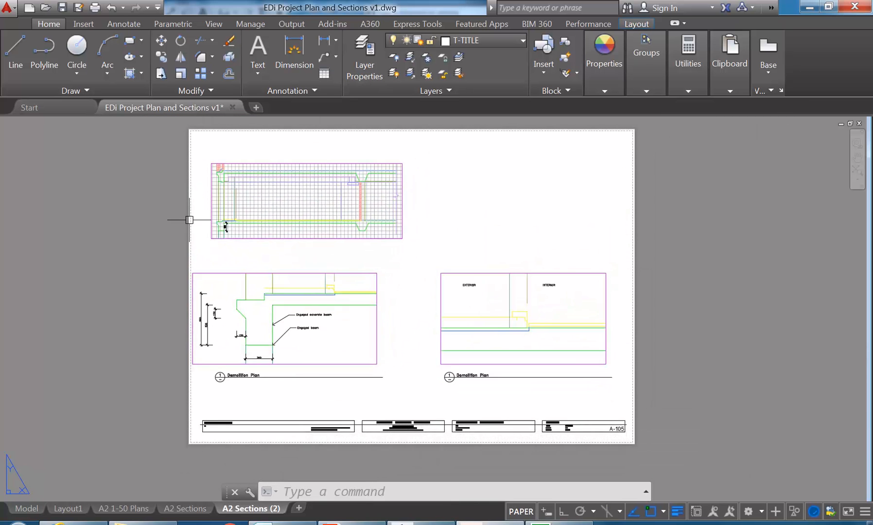
scroll(214, 237, "up", 4)
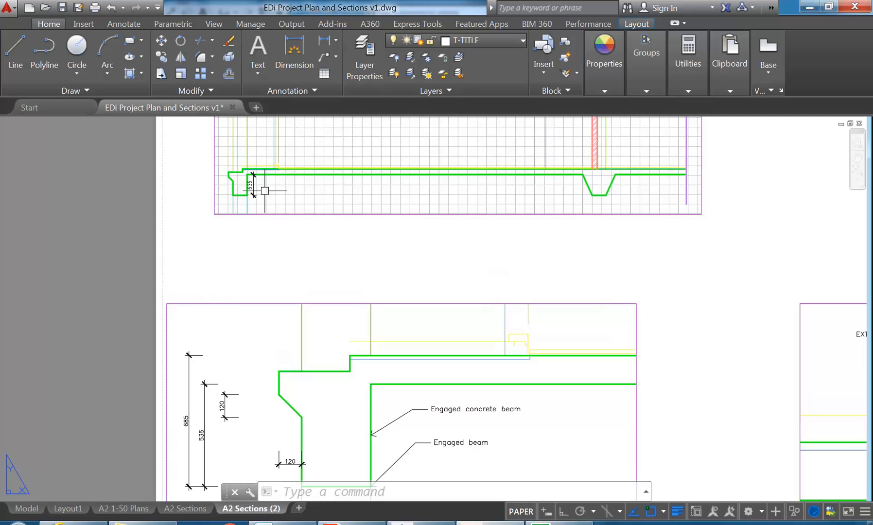
double_click(547, 479)
left_click(317, 203)
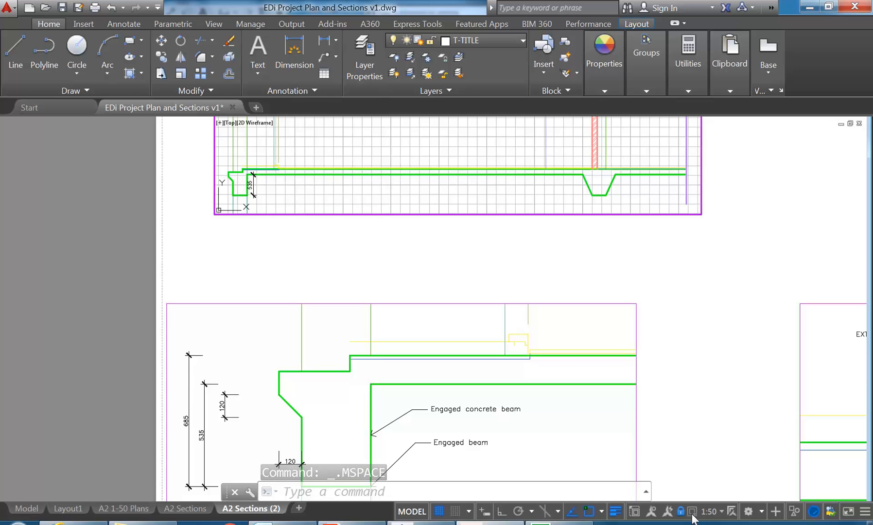
middle_click_drag(379, 186, 374, 235)
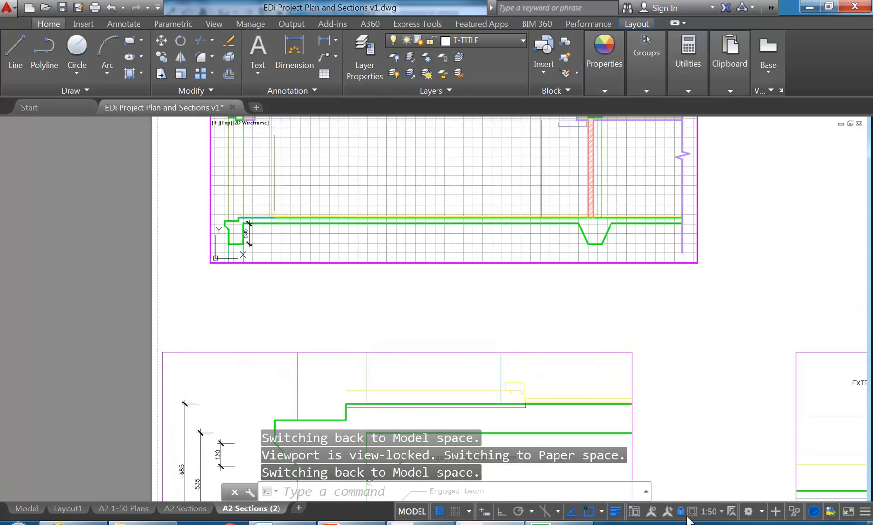
middle_click_drag(343, 140, 340, 181)
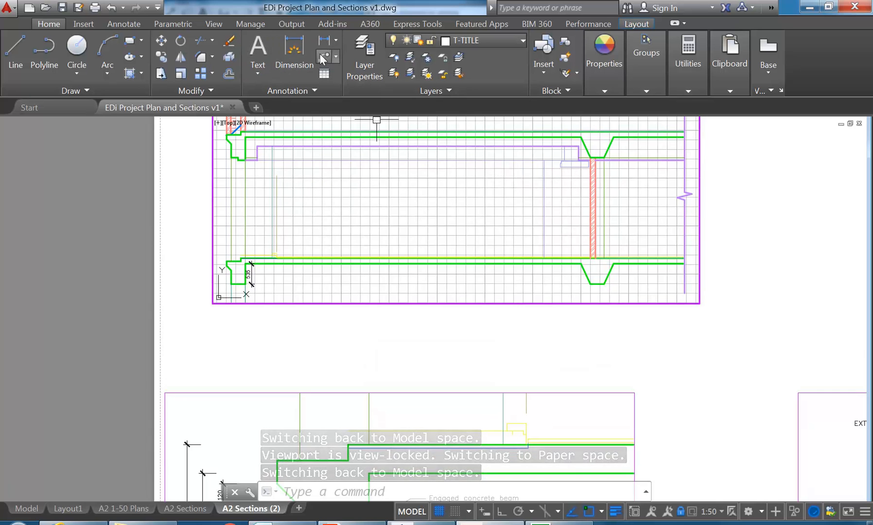
- Add a multileader reading "Pocket air-con." in the overall section, pointing to the lower corner of the air-conditioning unit
left_click(323, 57)
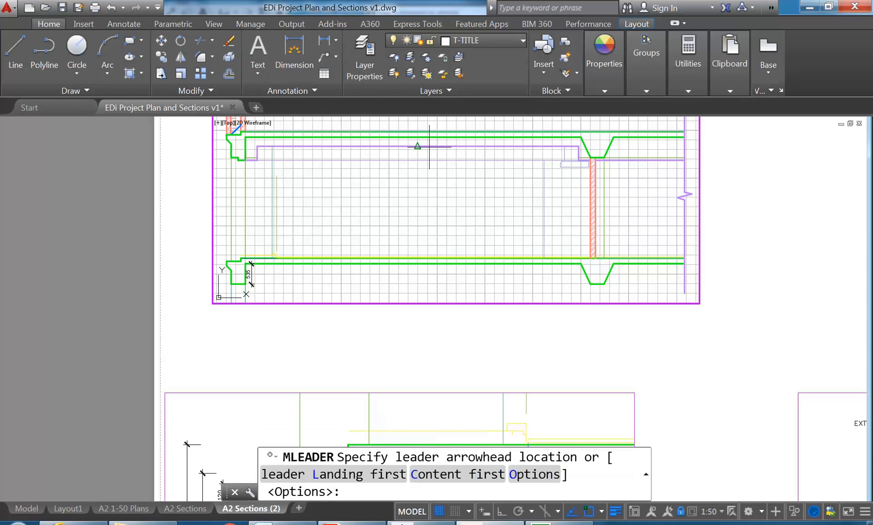
left_click(561, 166)
left_click(528, 183)
type("Pocket a")
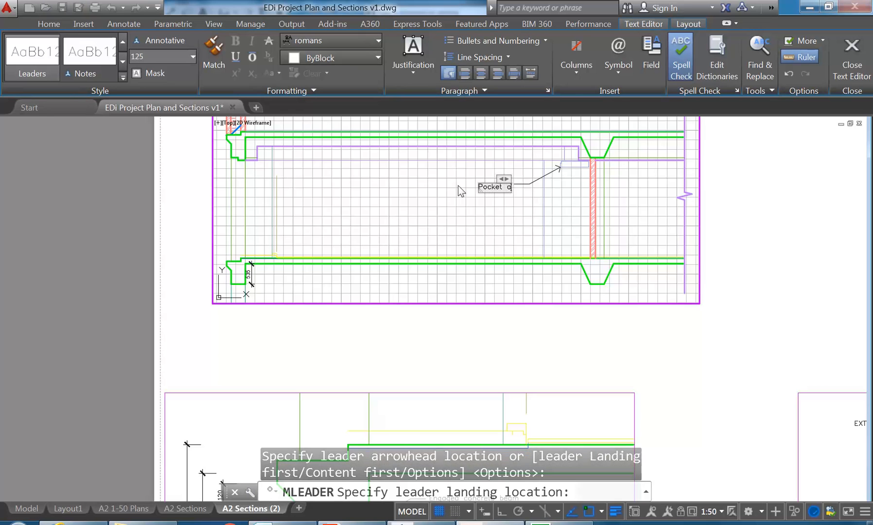
type("ir-co")
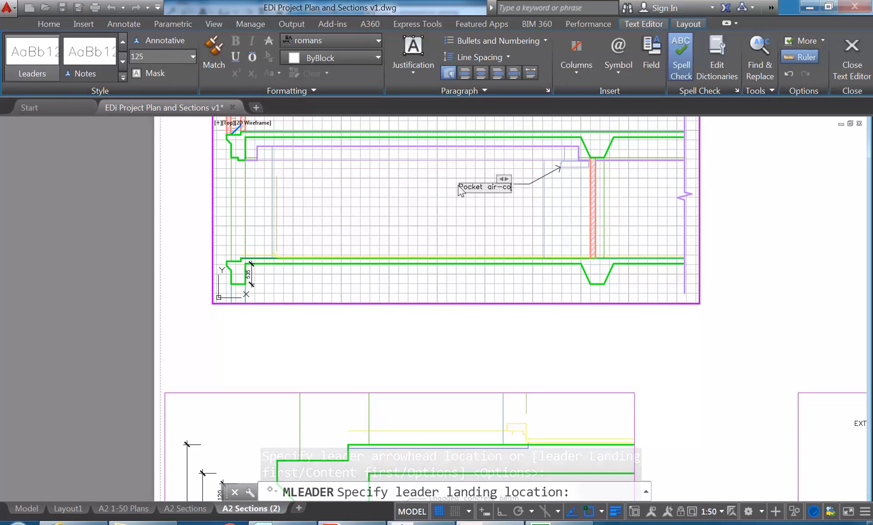
type("n")
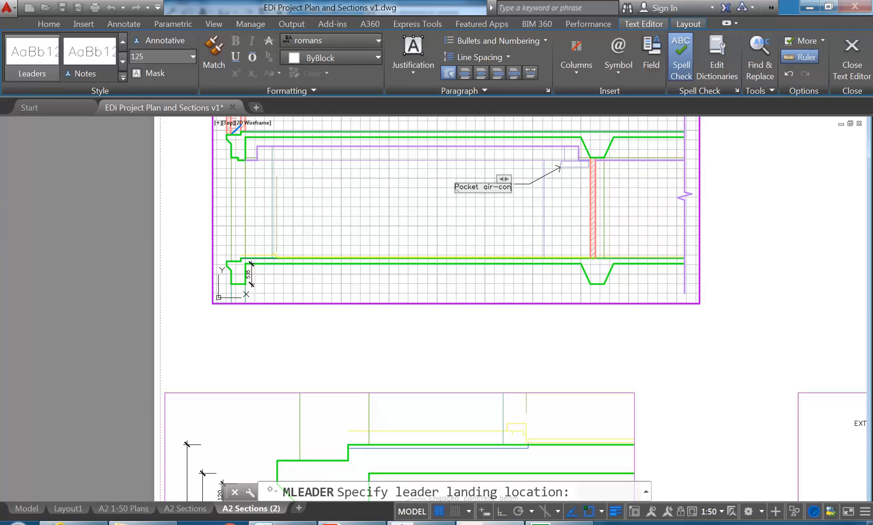
type(".")
left_click(478, 218)
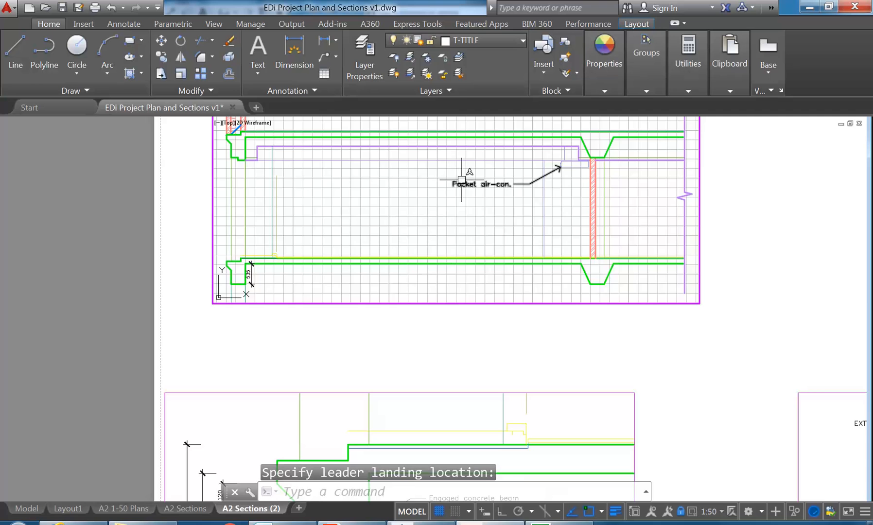
- Examine the new leader on the sheet, and compare the "Engaged beam" and "Pocket air-con." leader sizes in the Model layout
middle_click_drag(382, 369, 390, 310)
scroll(390, 311, "down", 2)
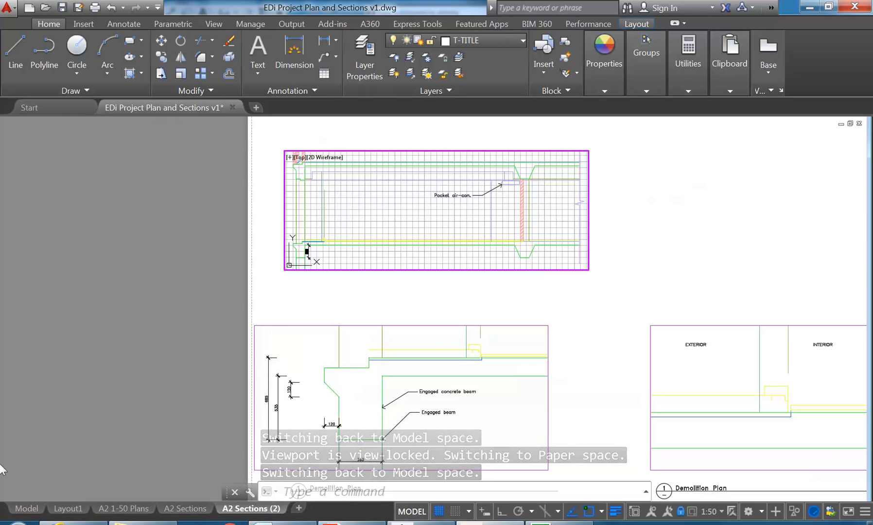
left_click(22, 511)
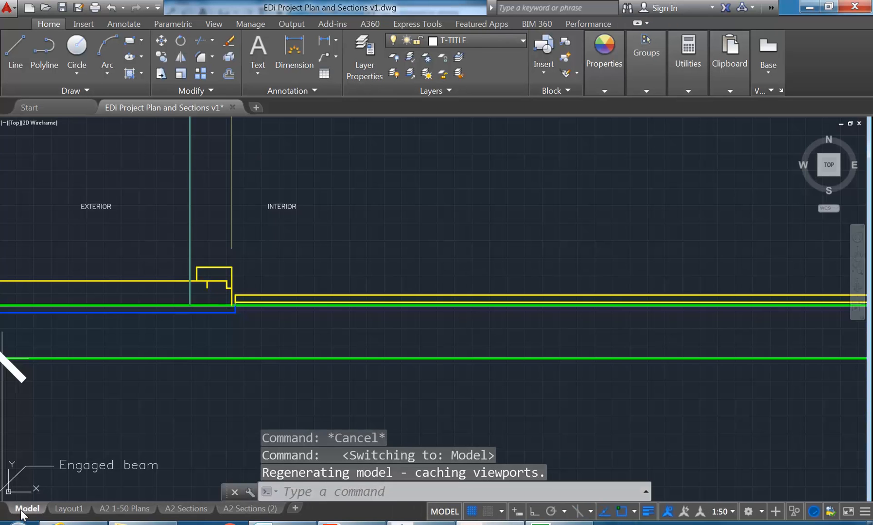
scroll(454, 209, "down", 5)
scroll(446, 221, "up", 10)
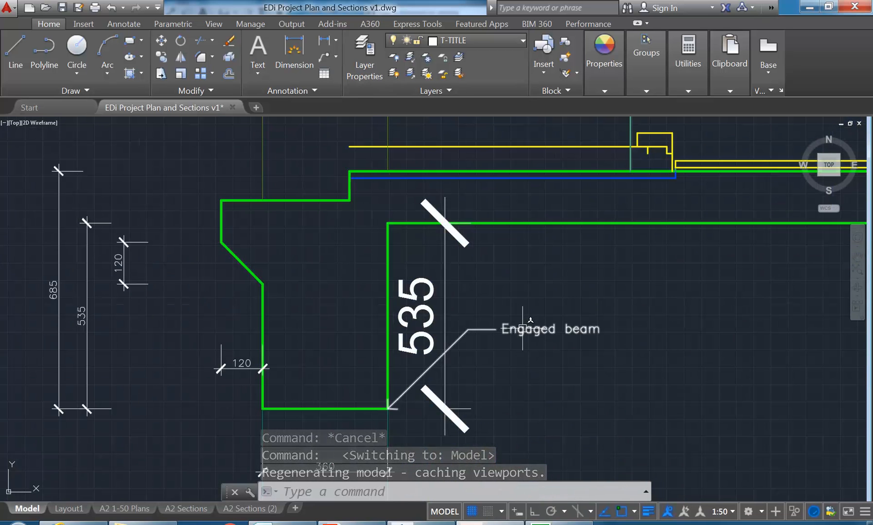
scroll(606, 233, "down", 5)
middle_click_drag(606, 233, 179, 293)
middle_click_drag(560, 231, 232, 351)
mouse_move(437, 248)
middle_mouse_down()
mouse_move(199, 351)
mouse_move(157, 356)
middle_mouse_up()
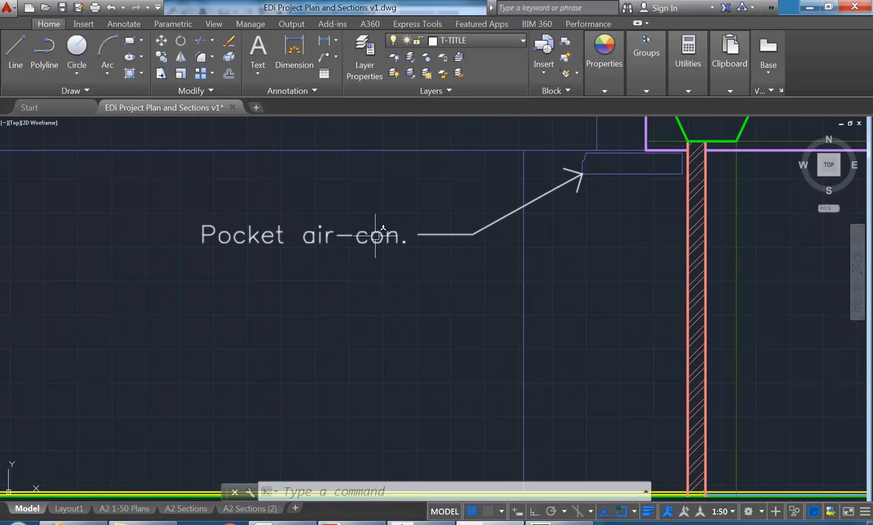
scroll(375, 236, "down", 5)
middle_click_drag(332, 269, 406, 243)
scroll(342, 216, "up", 2)
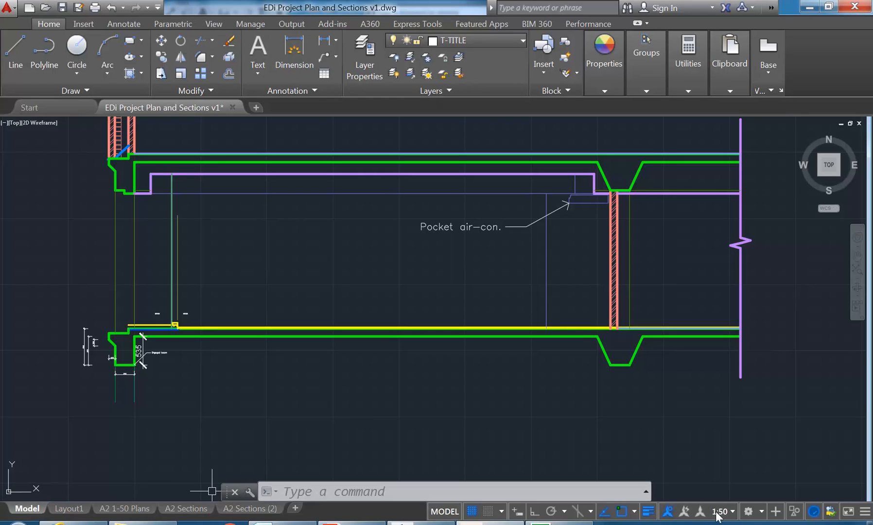
- Set the model space annotation scale to 1:10
left_click(732, 512)
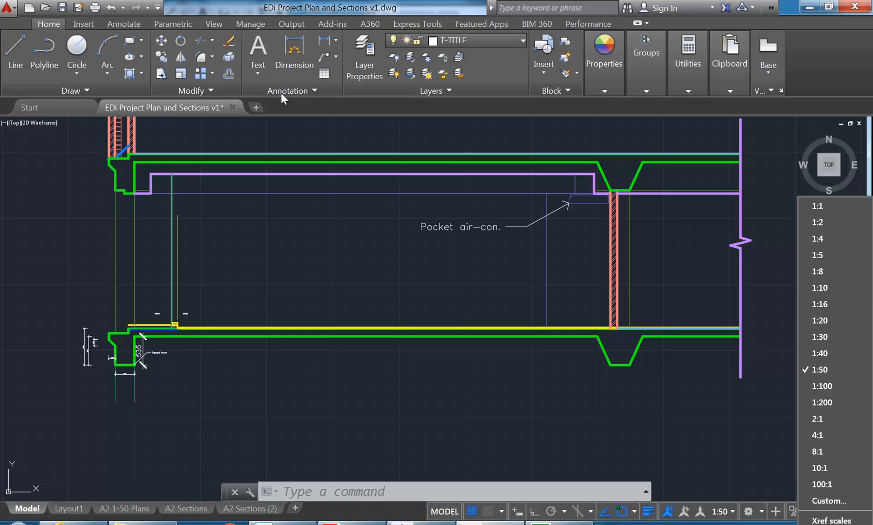
left_click(824, 287)
scroll(95, 341, "up", 6)
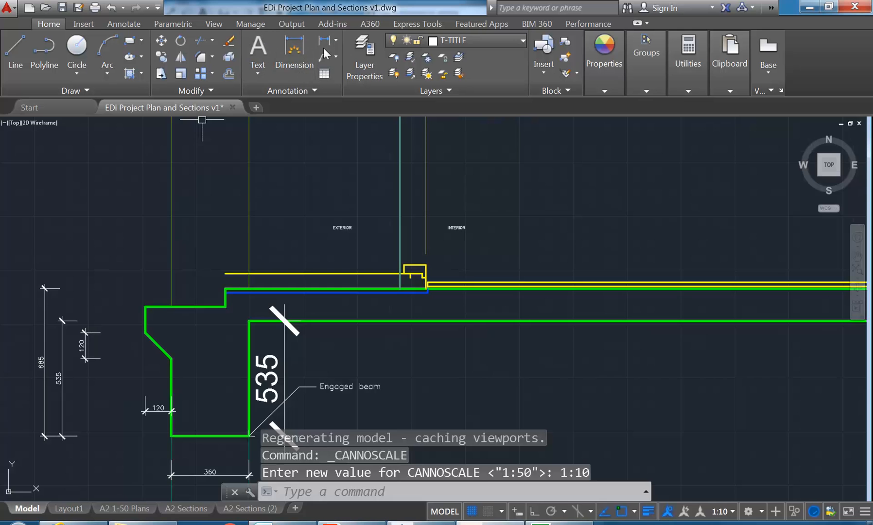
left_click(325, 57)
scroll(194, 311, "up", 4)
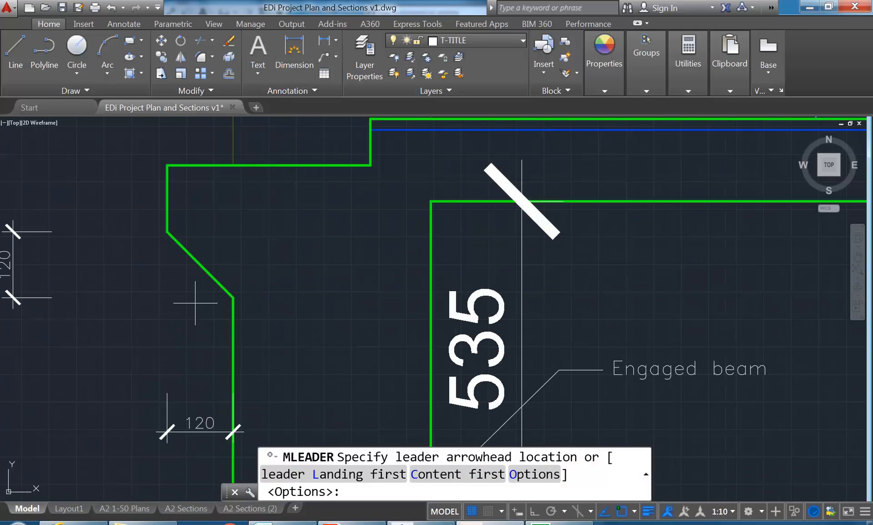
scroll(195, 302, "down", 4)
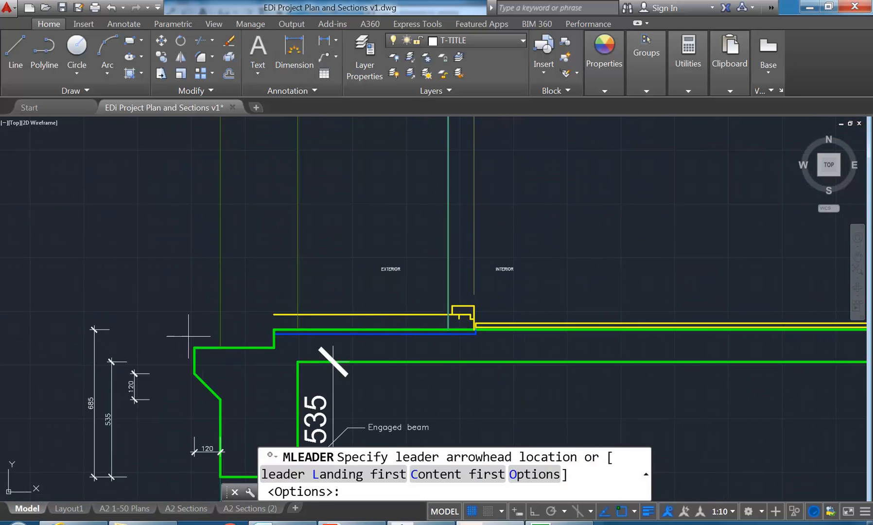
scroll(223, 325, "up", 2)
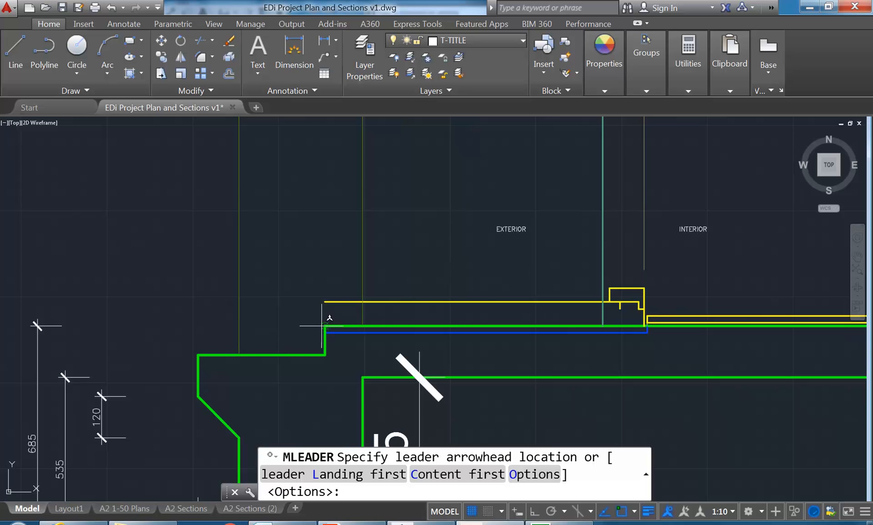
scroll(236, 354, "down", 2)
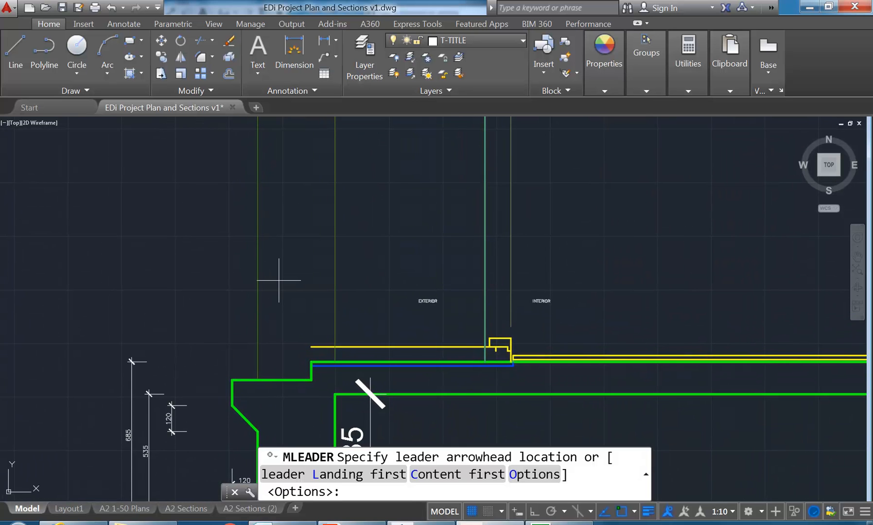
middle_click_drag(235, 212, 258, 426)
left_click(251, 275)
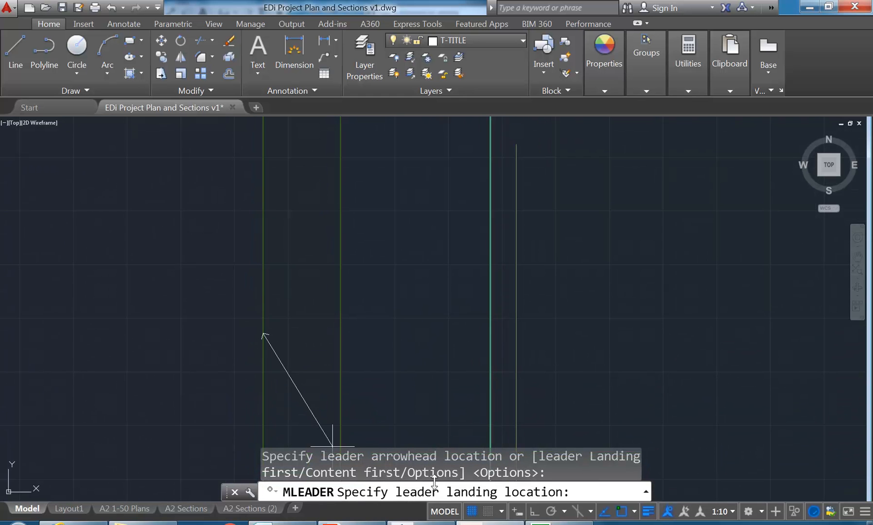
key("Escape")
- Add a multileader reading "Column" in model space, pointing to the nearest point on the column line just below the beam's lower-left corner
scroll(230, 308, "down", 10)
scroll(233, 327, "up", 8)
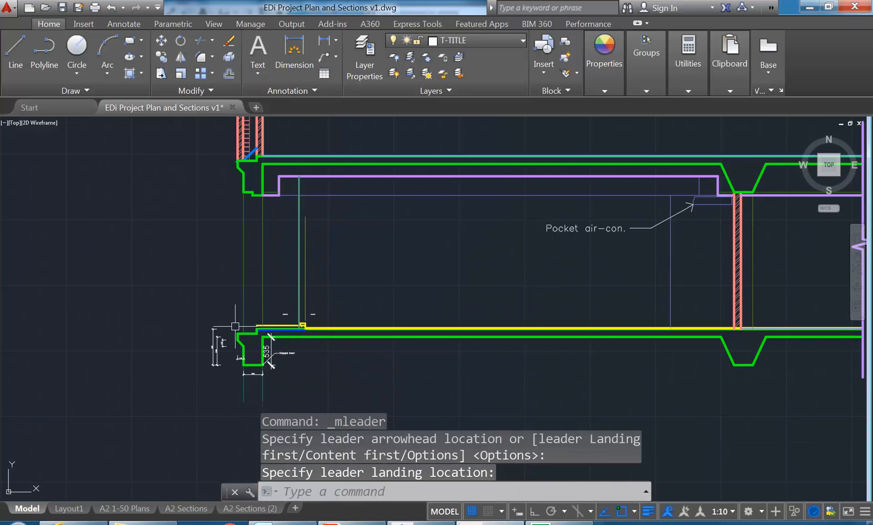
middle_click_drag(228, 440, 234, 380)
scroll(233, 380, "up", 3)
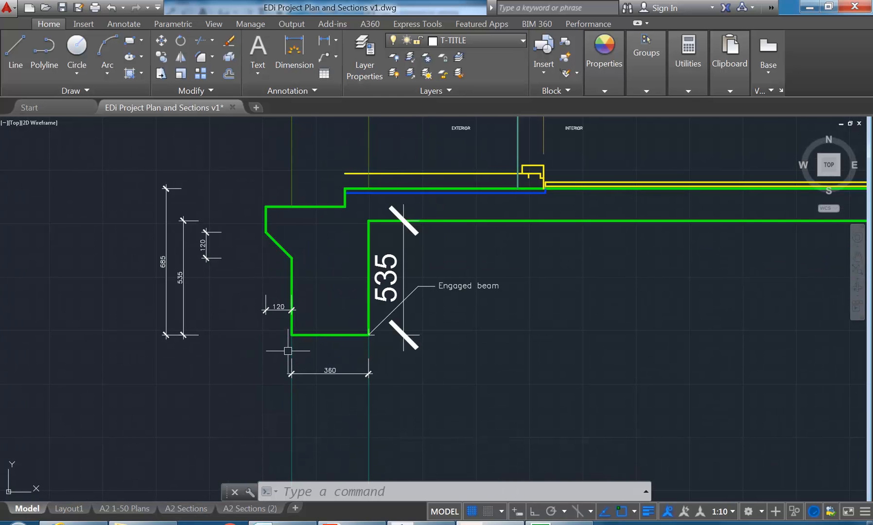
left_click(323, 58)
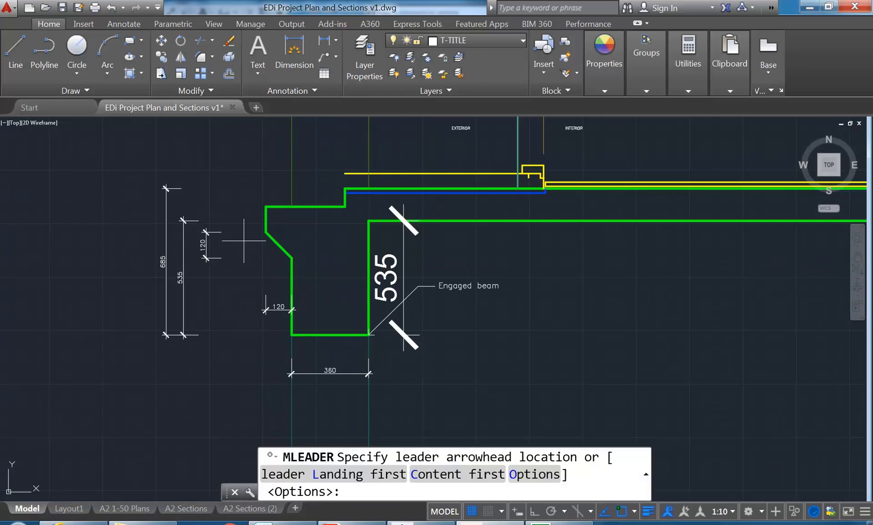
scroll(261, 345, "up", 4)
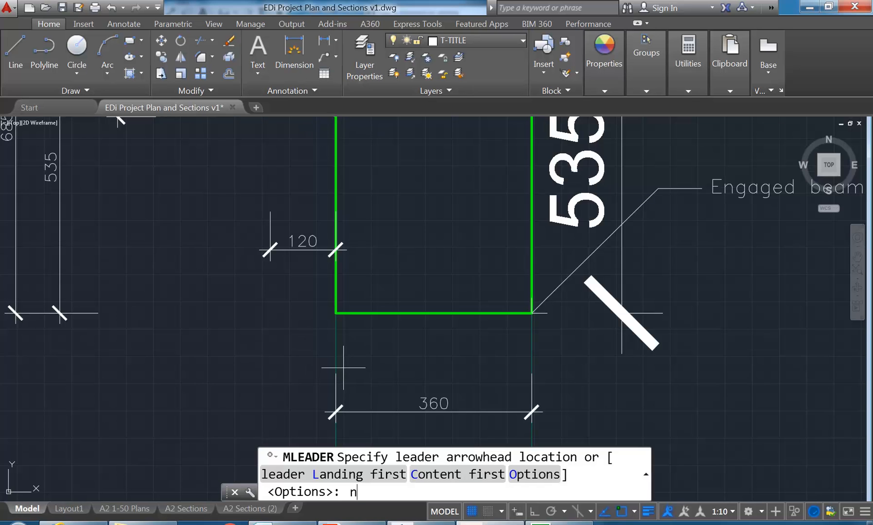
type("nea")
key("Return")
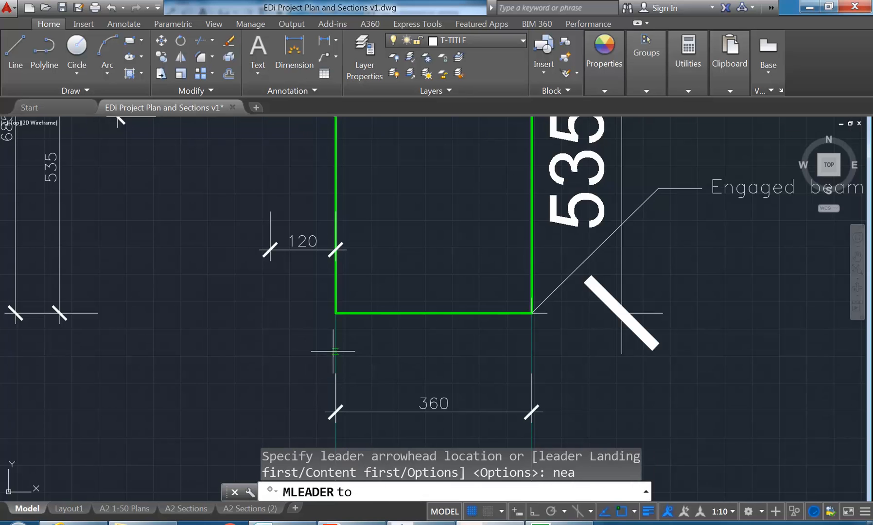
left_click(336, 350)
left_click(292, 325)
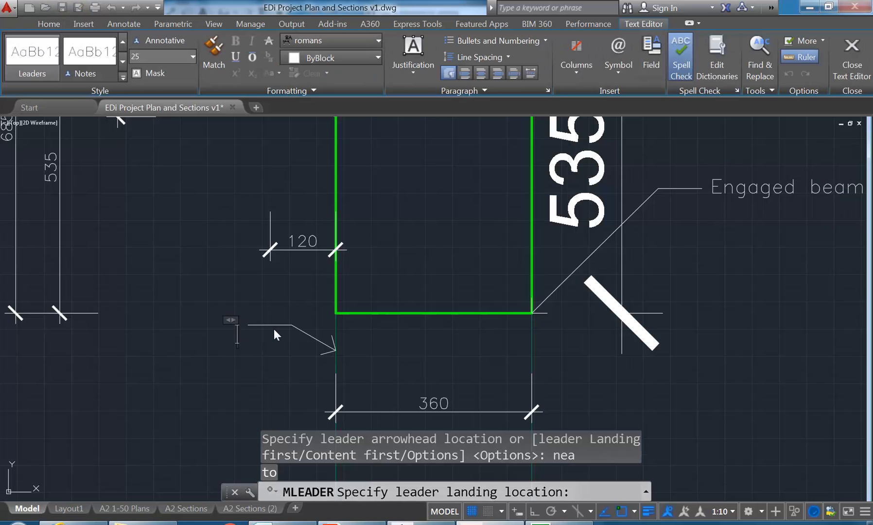
type("Column")
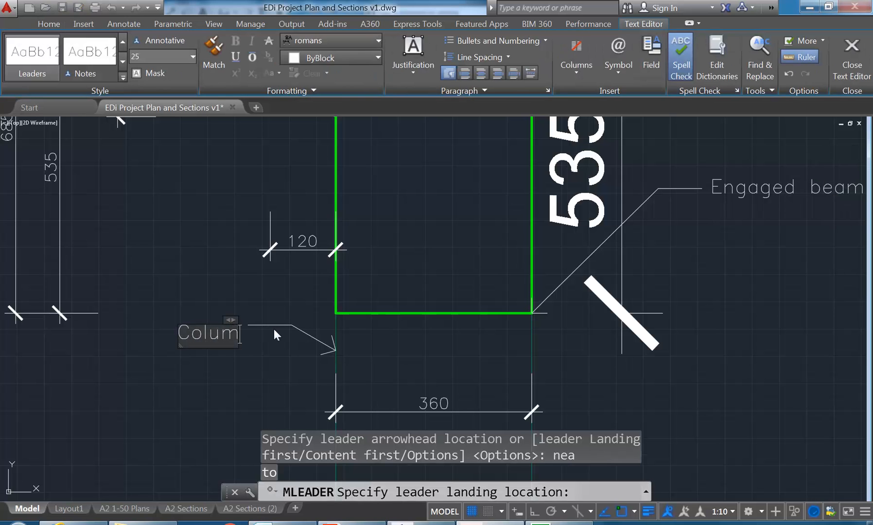
key("Return")
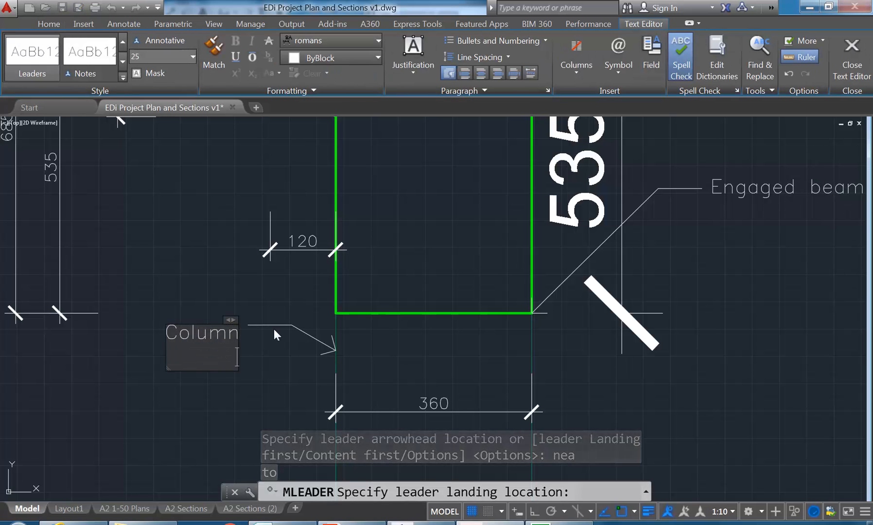
left_click(274, 329)
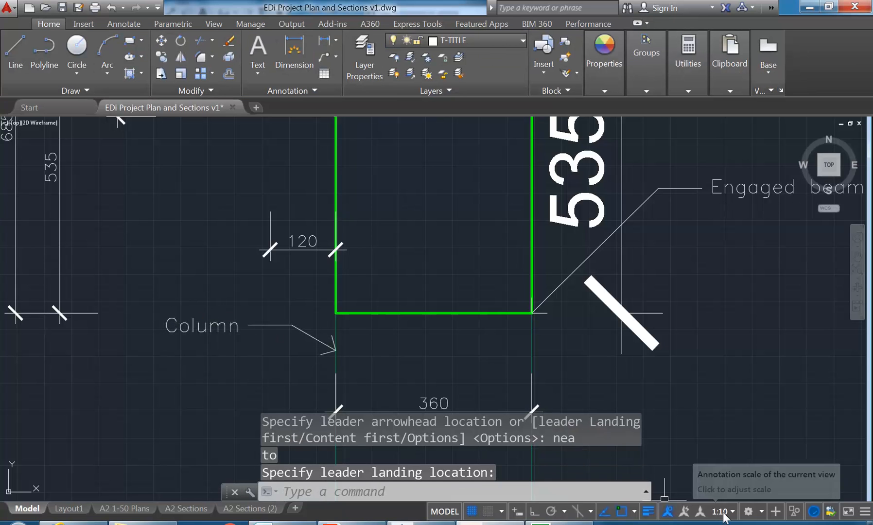
- Open the A2 Sections (2) layout, return to paper space, and compare the leaders and dimensions shown in the section and beam detail viewports
left_click(239, 510)
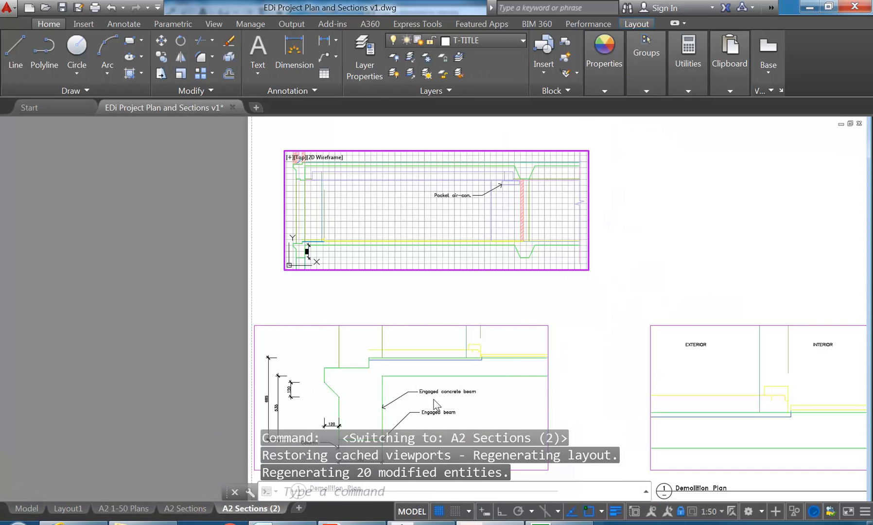
left_click(311, 400)
double_click(580, 371)
middle_click_drag(580, 371, 551, 299)
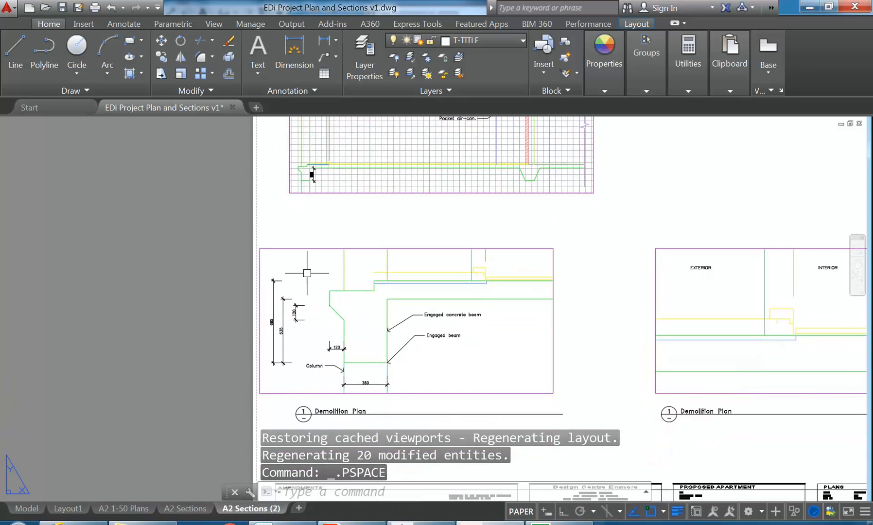
scroll(291, 173, "up", 4)
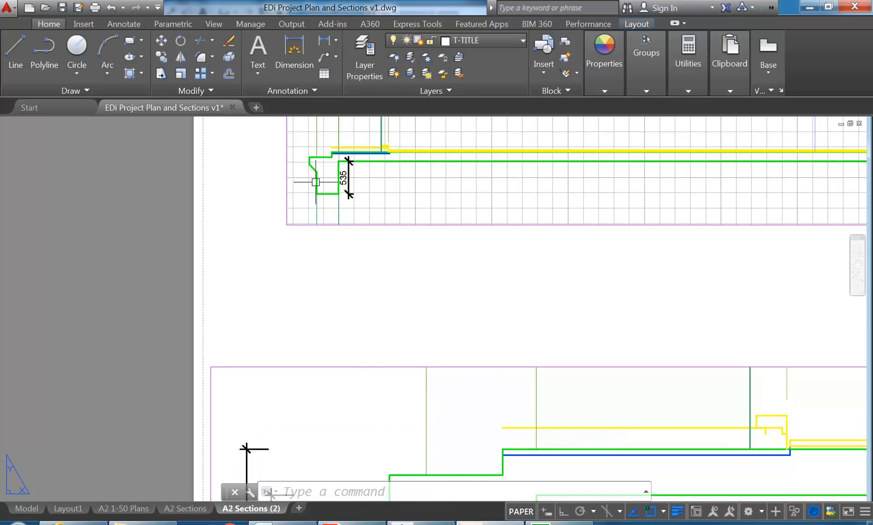
scroll(304, 268, "down", 3)
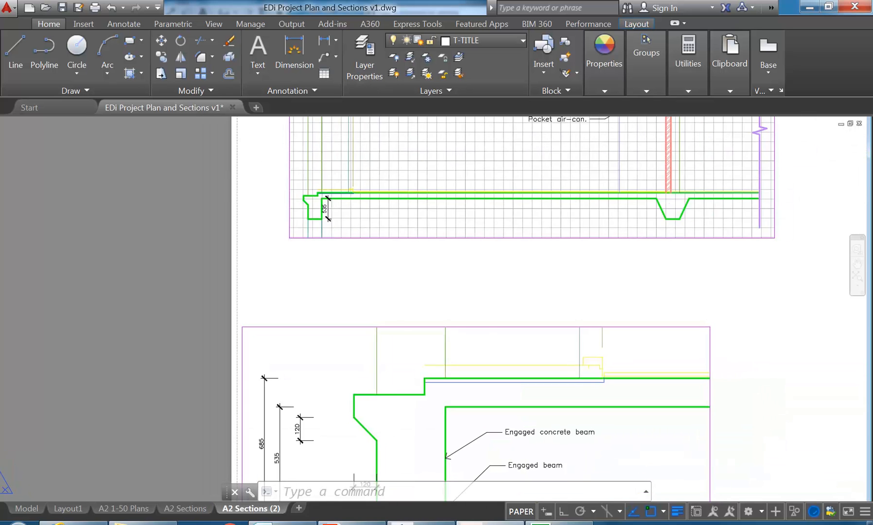
scroll(305, 267, "down", 3)
scroll(345, 269, "up", 1)
scroll(345, 270, "right", 3)
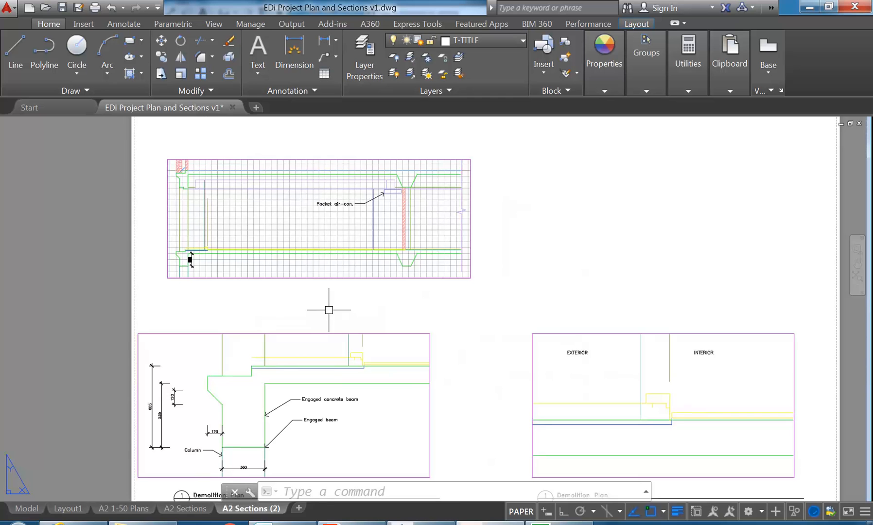
scroll(324, 310, "down", 2)
middle_click_drag(322, 309, 261, 276)
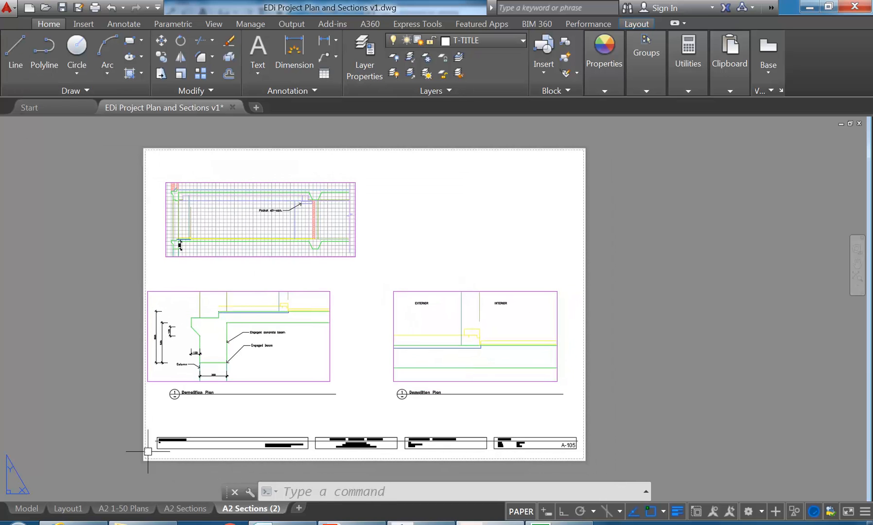
- Rename the A2 Sections (2) layout as A2 Details
right_click(255, 513)
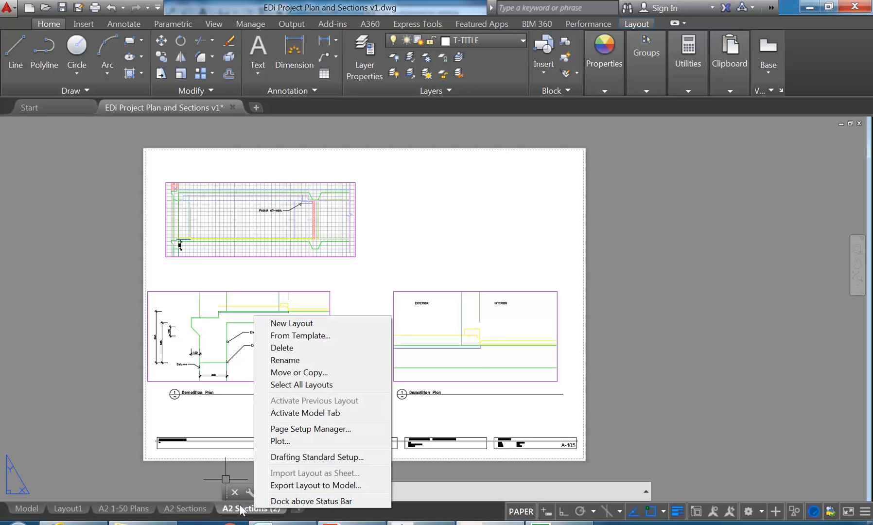
left_click(284, 361)
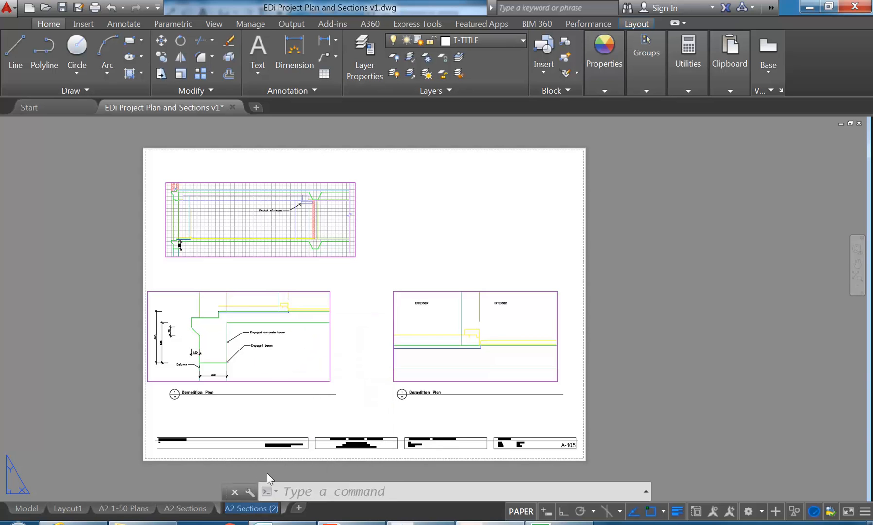
mouse_move(240, 513)
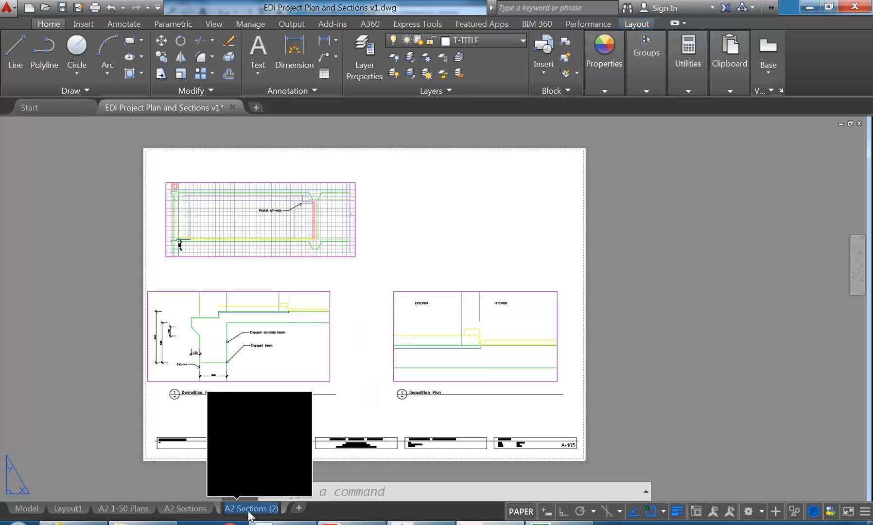
left_click(236, 509)
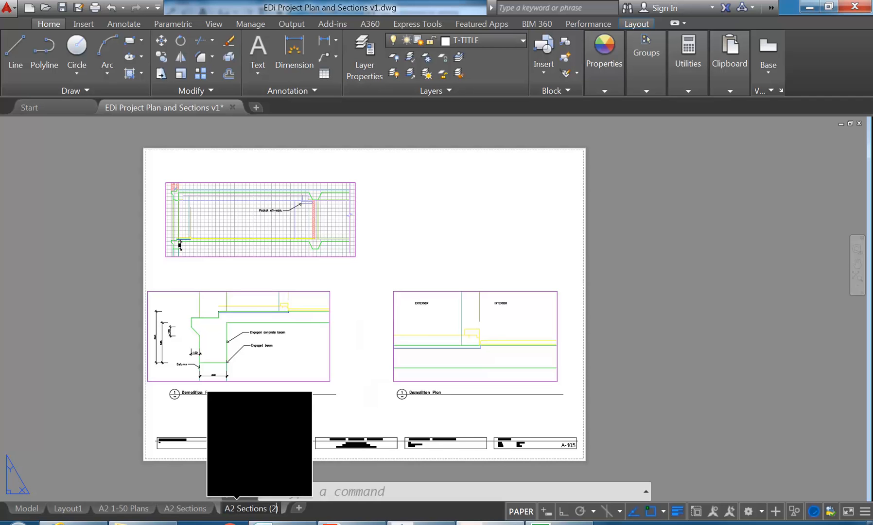
key("BackSpace")
key("BackSpace")
key("BackSpace")
key("BackSpace")
key("BackSpace")
key("BackSpace")
key("BackSpace")
key("BackSpace")
key("BackSpace")
key("BackSpace")
key("BackSpace")
key("BackSpace")
key("BackSpace")
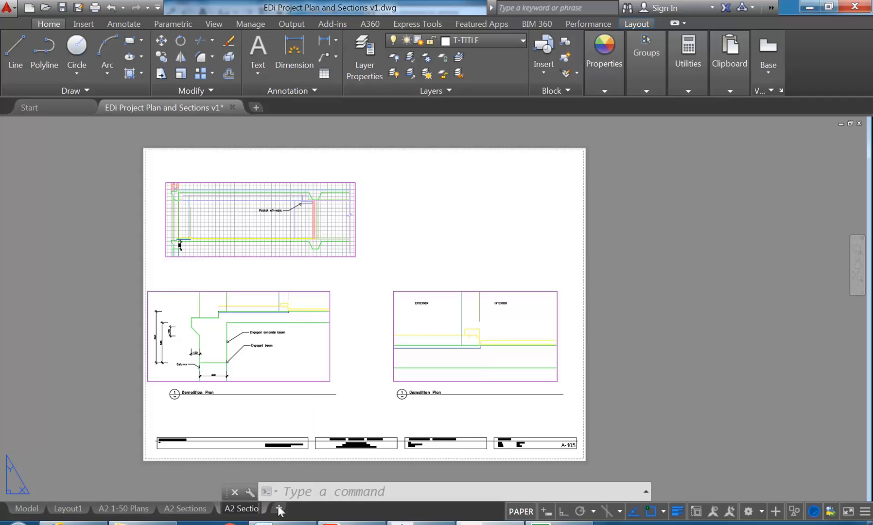
type("Details")
key("Return")
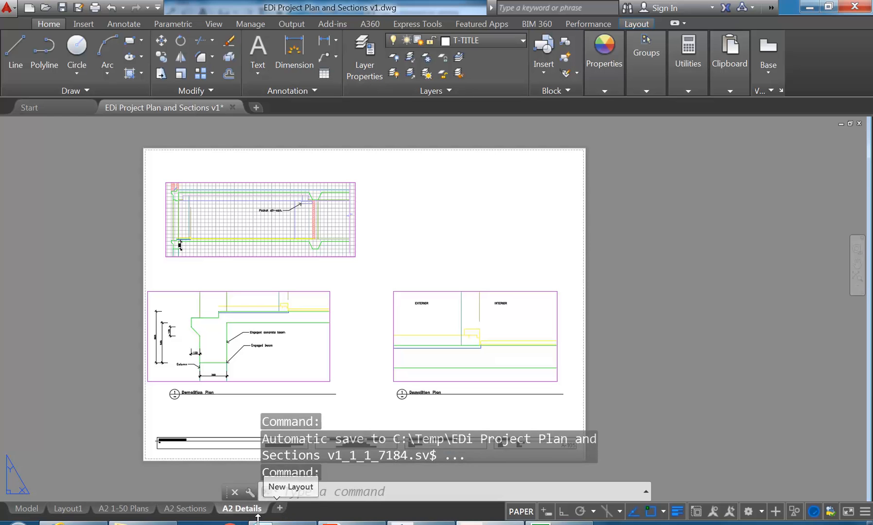
left_click(72, 380)
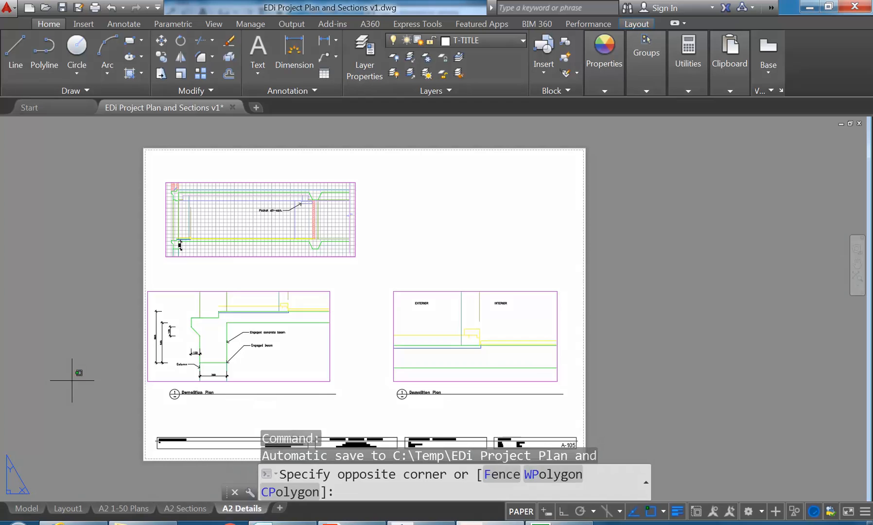
left_click(127, 353)
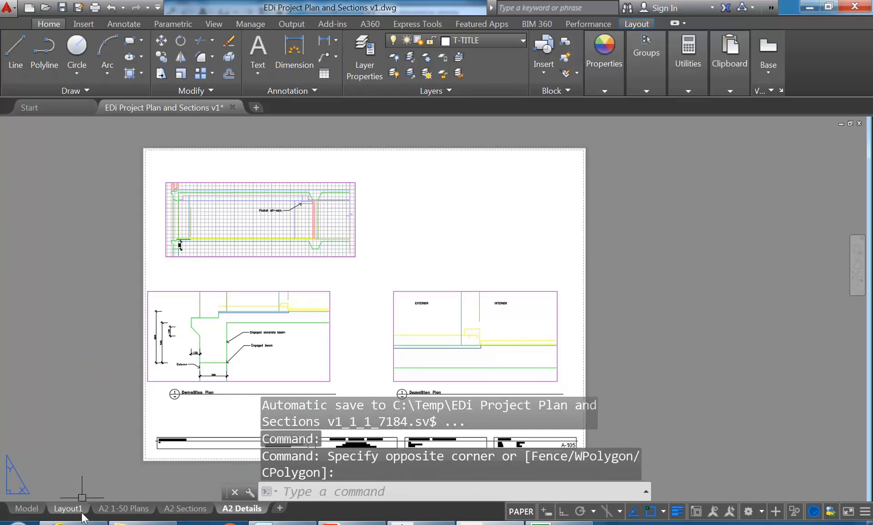
- Open Layout1, leave its viewport for paper space and zoom to the sheet's extents
left_click(125, 509)
left_click(67, 509)
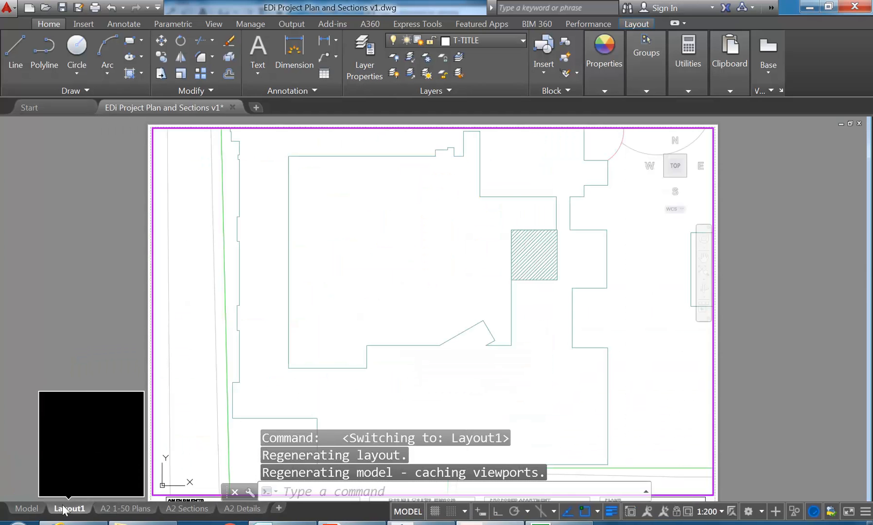
double_click(96, 312)
middle_click_drag(95, 313, 95, 264)
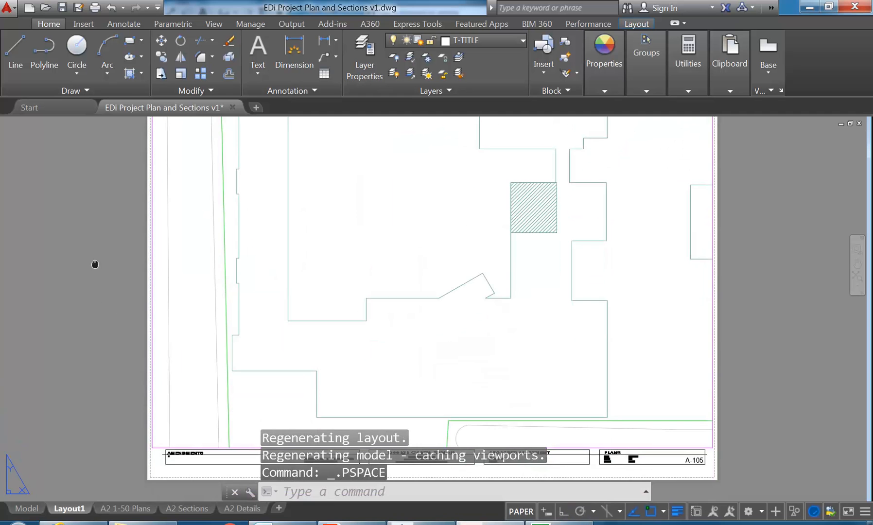
middle_click(95, 264)
middle_click(95, 264)
scroll(95, 258, "up", 3)
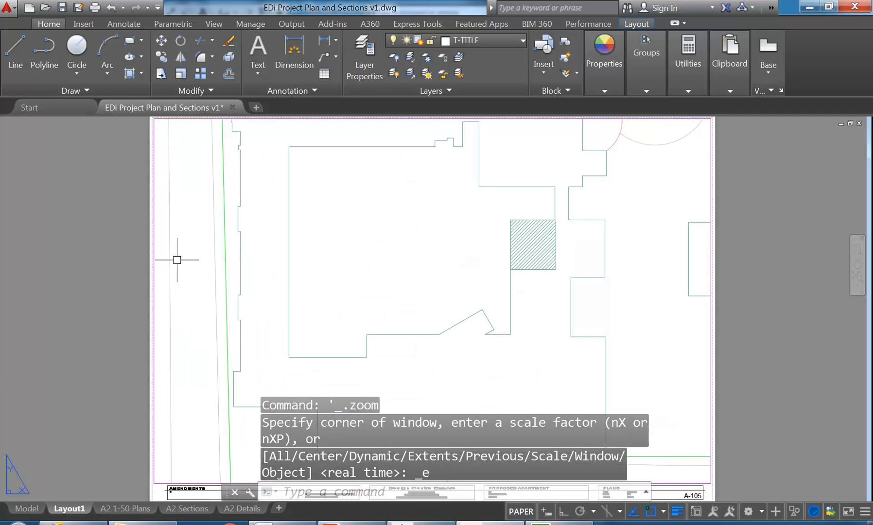
- Rename Layout1 as A2 Site
right_click(67, 511)
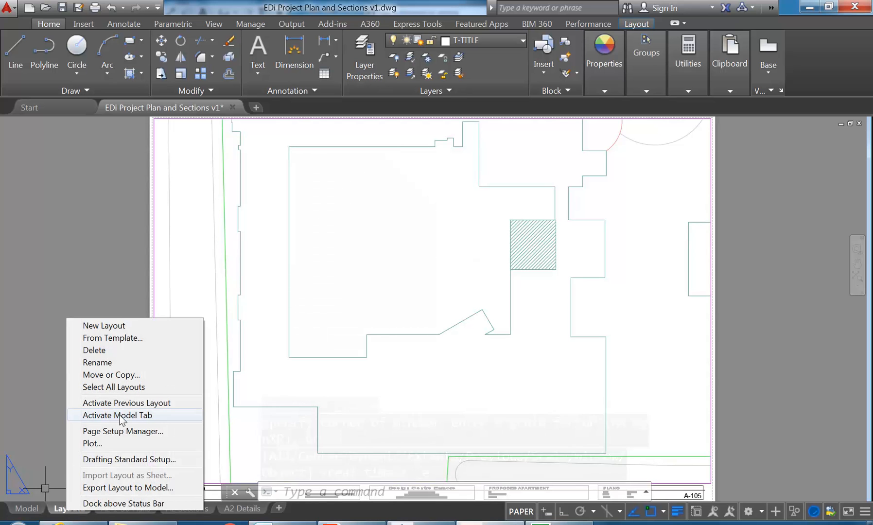
left_click(112, 362)
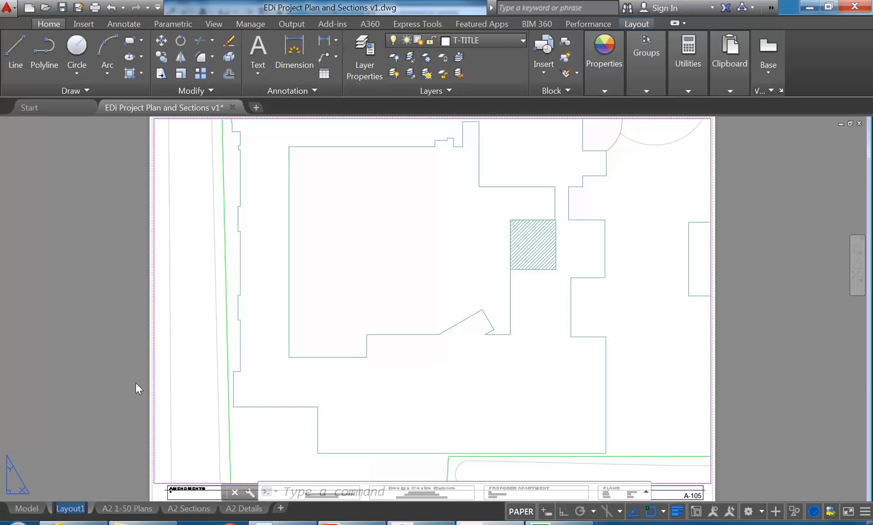
type("A2 Site")
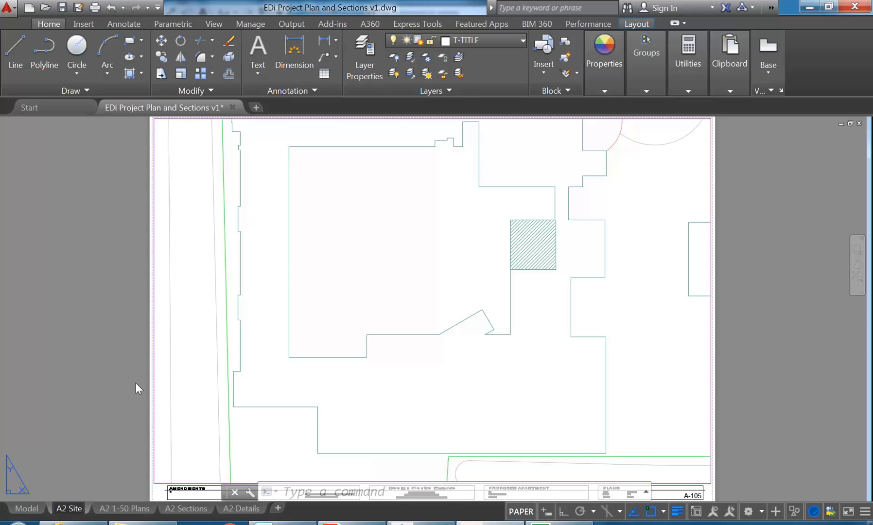
key("Return")
left_click(133, 348)
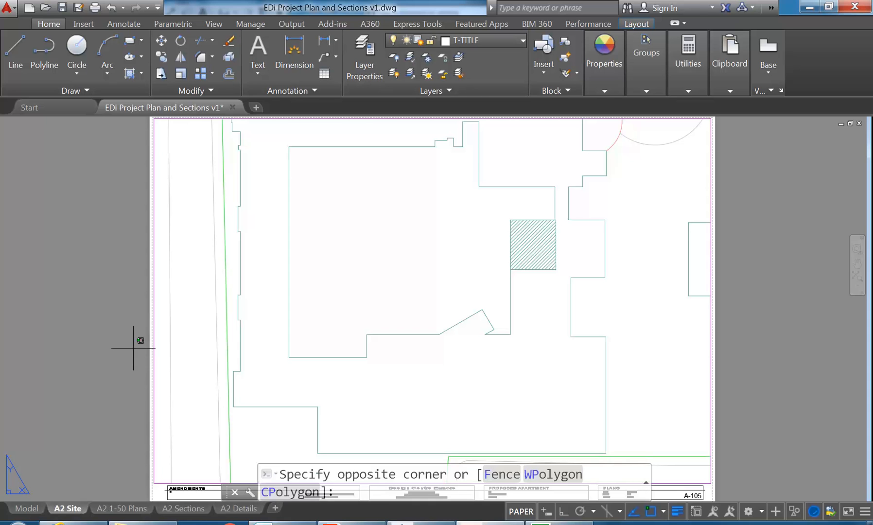
key("Escape")
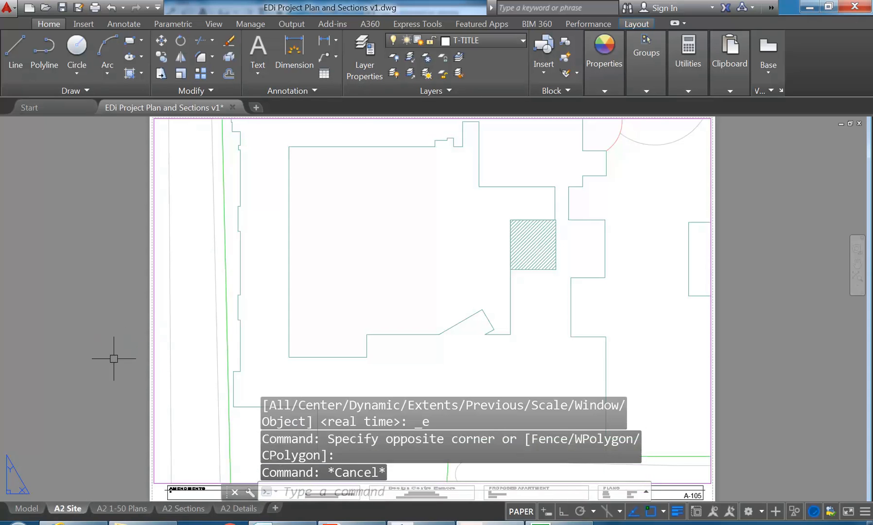
- Open the A2 1-50 Plans layout and start plotting it as a single sheet
left_click(116, 510)
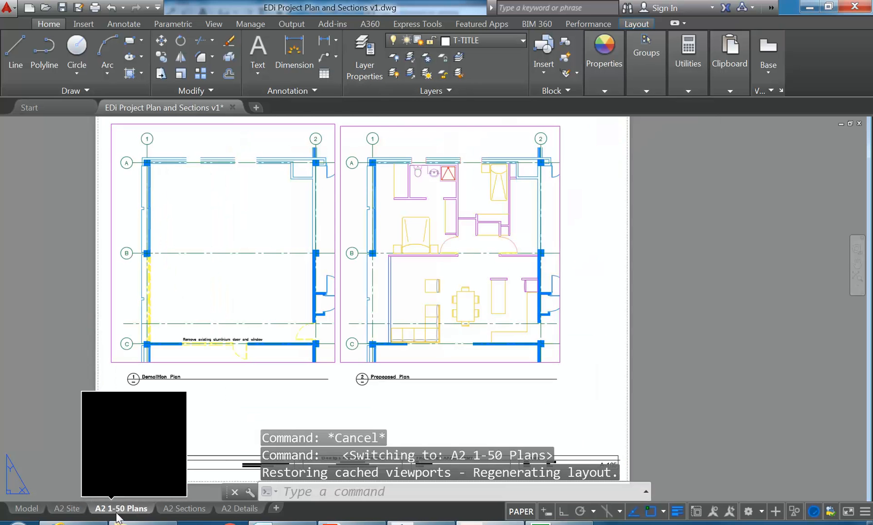
left_click(9, 6)
mouse_move(44, 263)
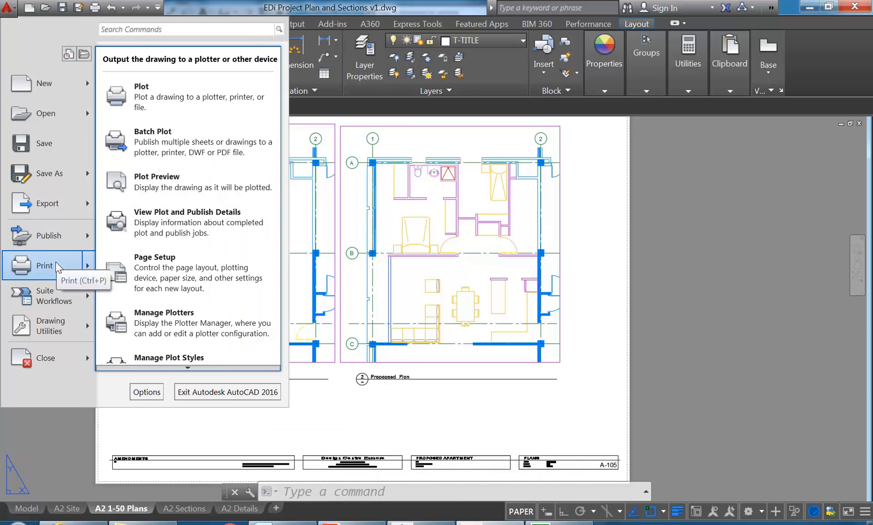
mouse_move(49, 240)
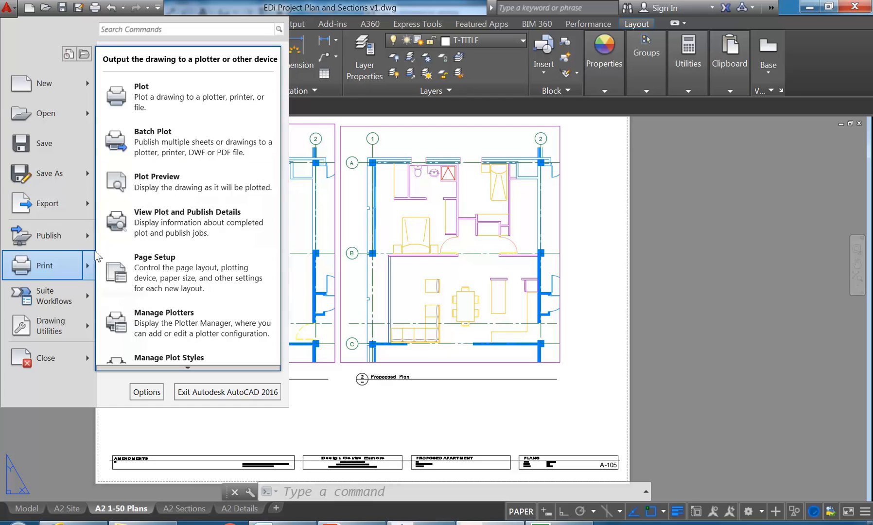
left_click(141, 102)
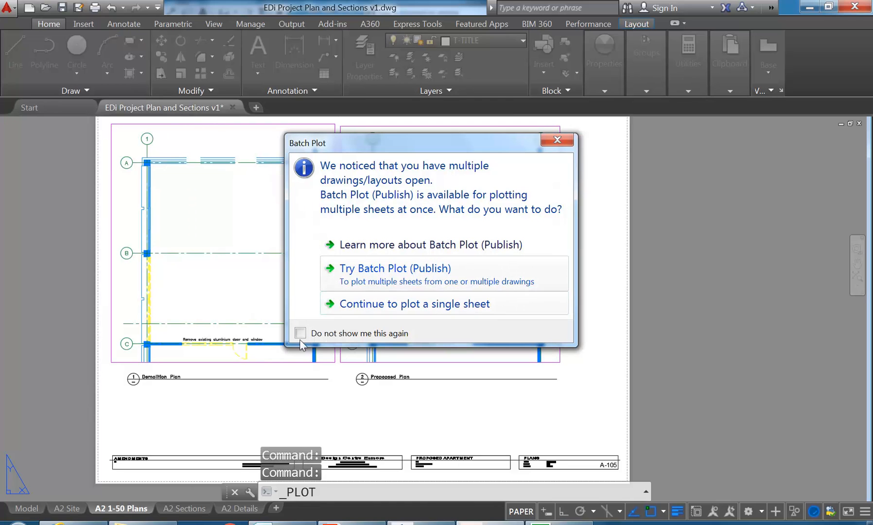
left_click(390, 310)
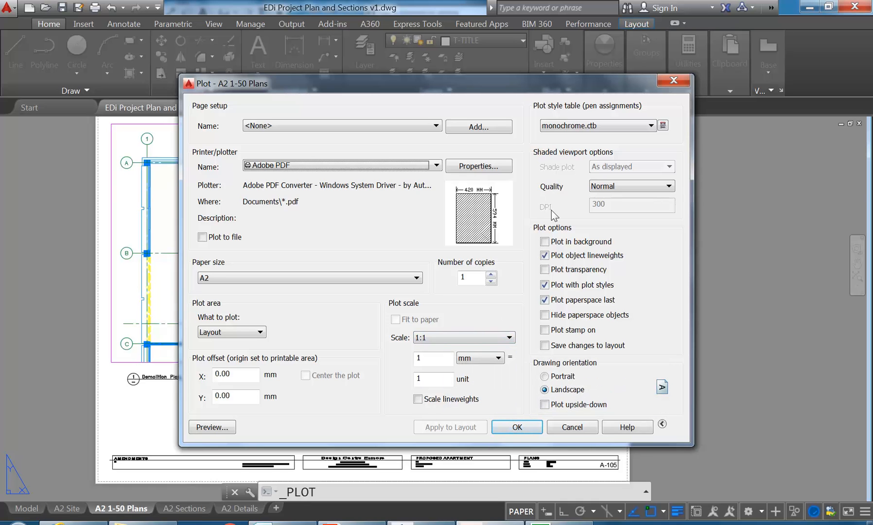
- Set the plot's shaded viewport quality to Presentation and apply the settings to the A2 1-50 Plans layout
left_click(619, 188)
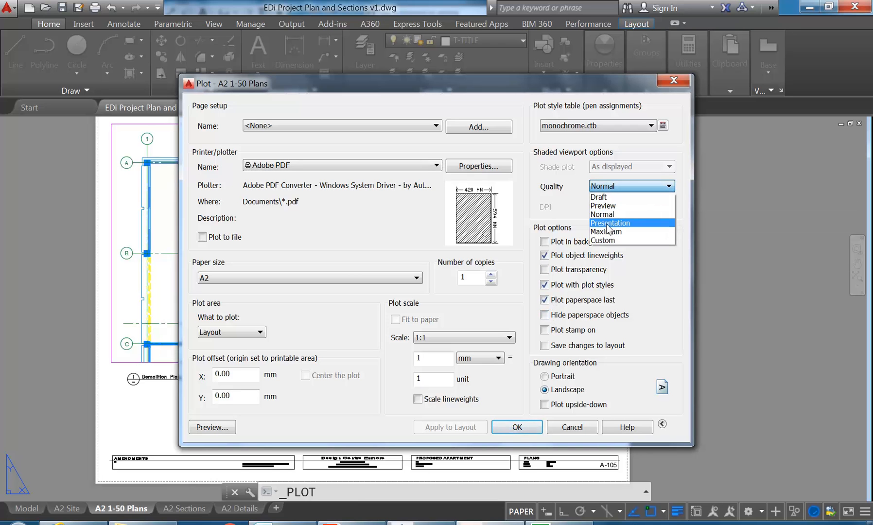
left_click(607, 223)
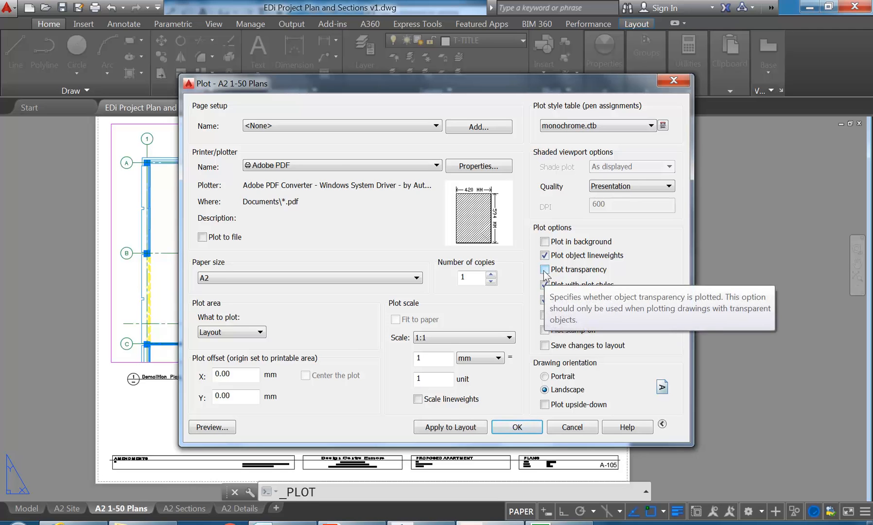
left_click(438, 425)
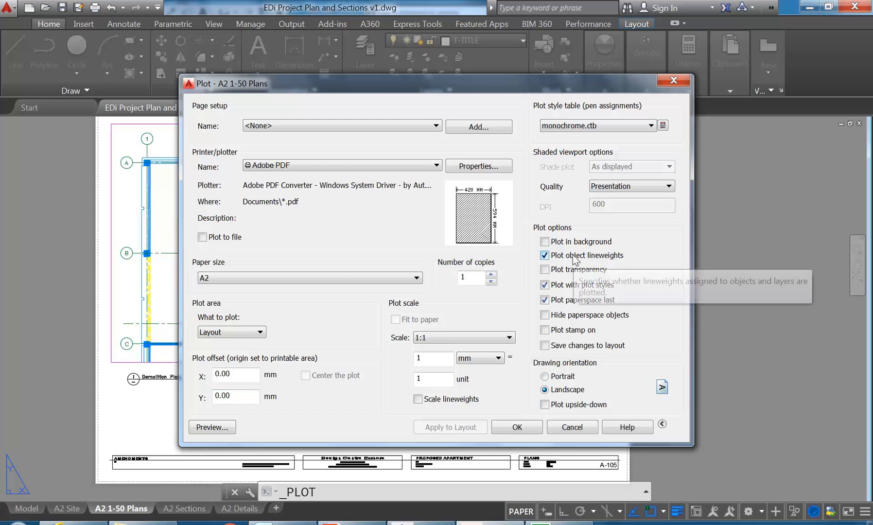
- Preview the A2 1-50 Plans plot, inspect both plans up close, and leave the plot setup without plotting
left_click(206, 427)
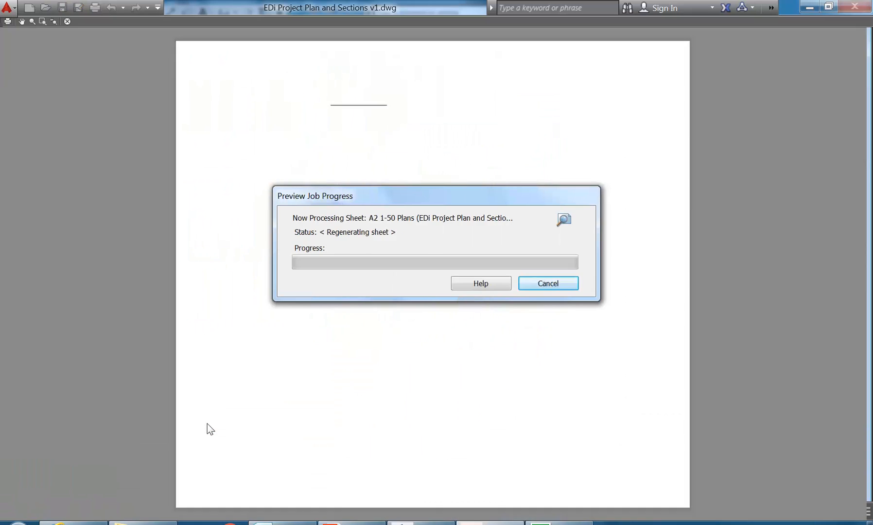
scroll(335, 285, "up", 2)
middle_click_drag(332, 338, 304, 328)
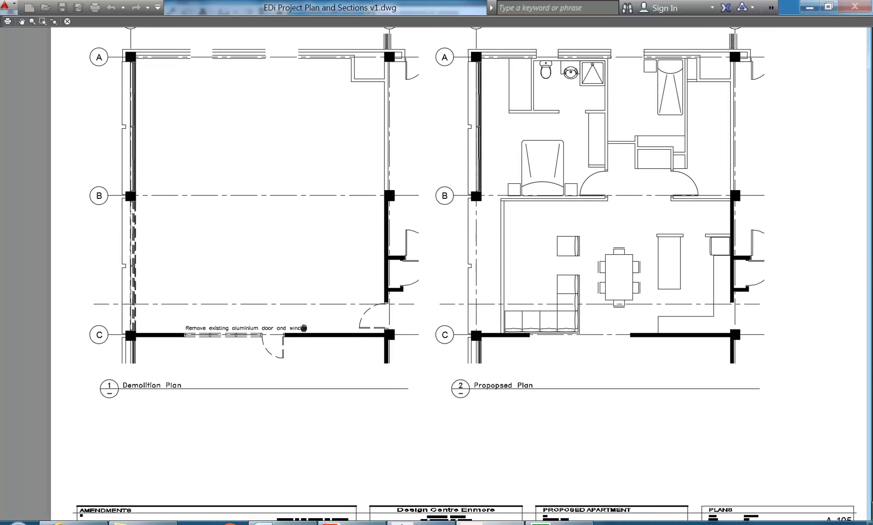
scroll(318, 254, "down", 3)
right_click(302, 230)
left_click(325, 242)
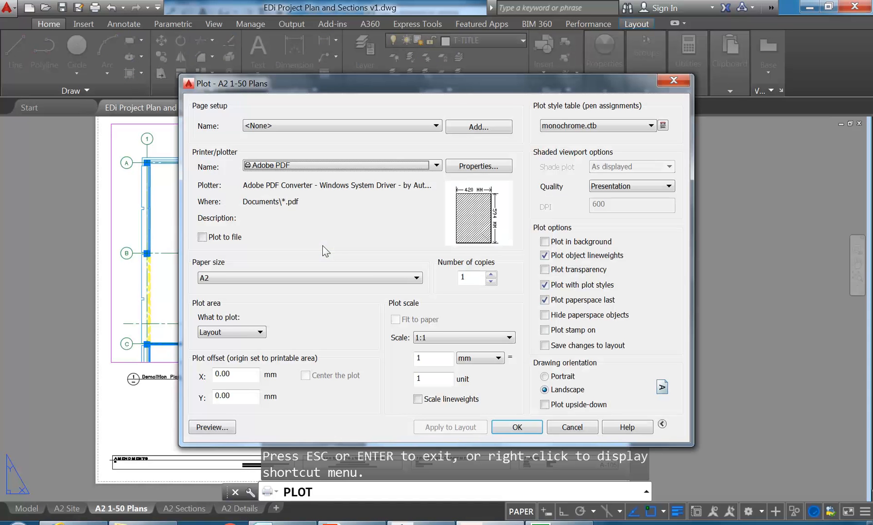
left_click(564, 427)
- Start a Batch Plot and remove the Model sheet from the list of sheets to publish
left_click(5, 7)
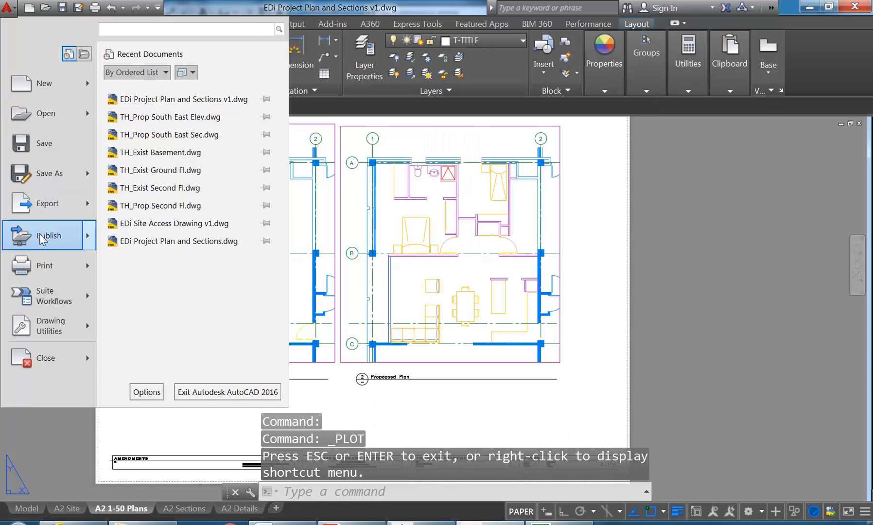
mouse_move(88, 266)
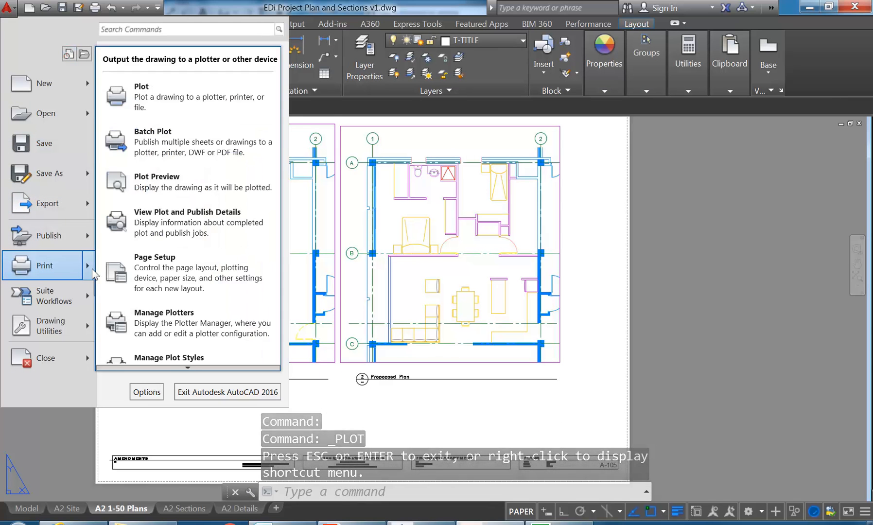
left_click(144, 140)
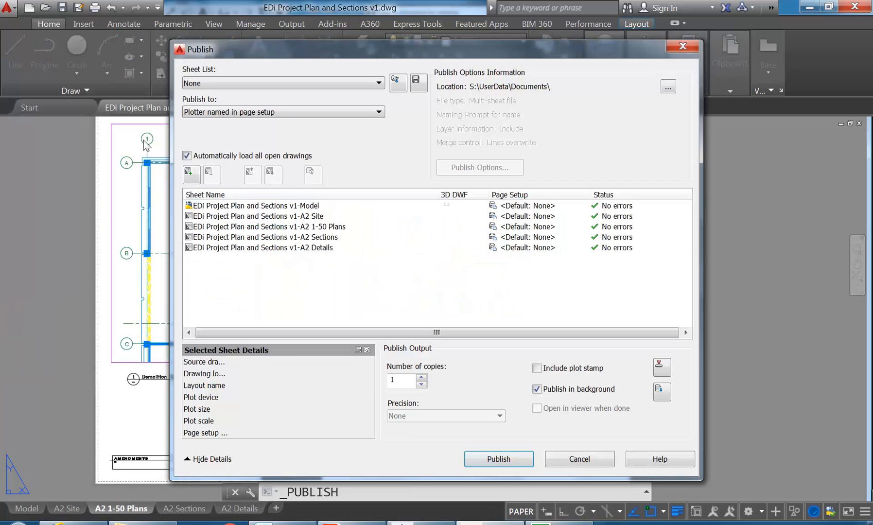
left_click(230, 205)
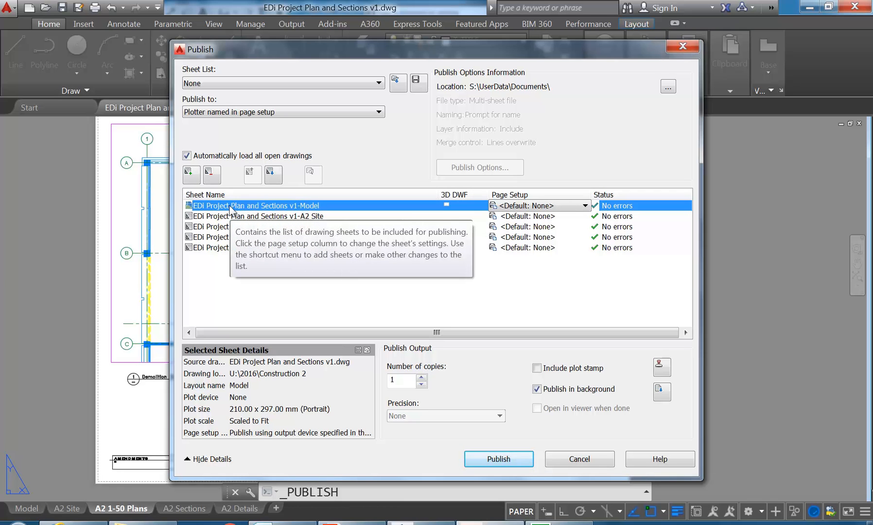
left_click(213, 176)
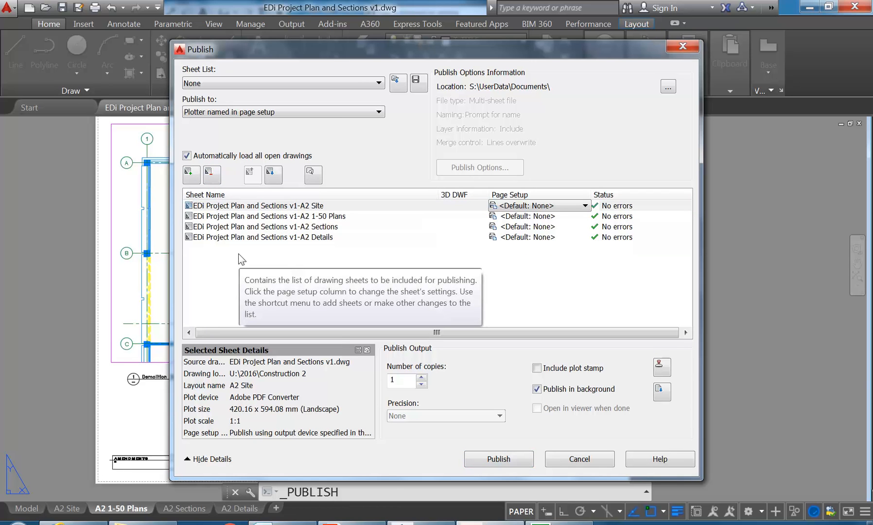
left_click(585, 206)
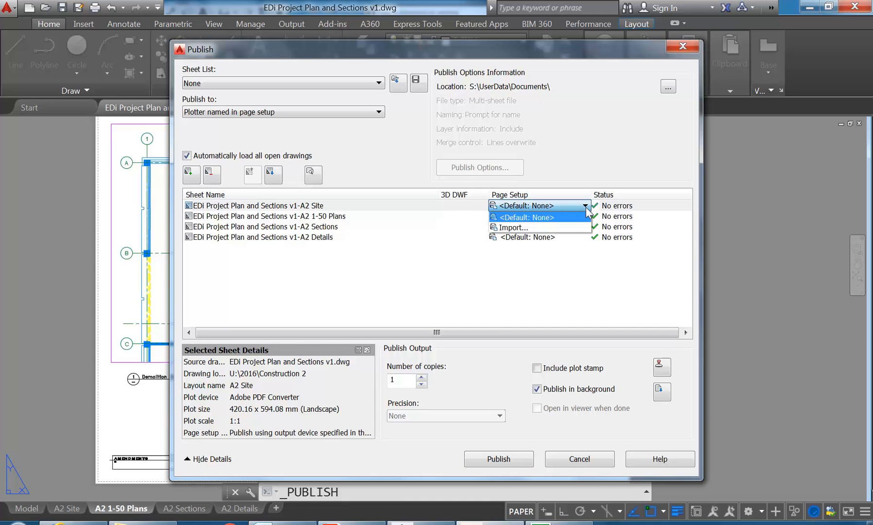
left_click(587, 207)
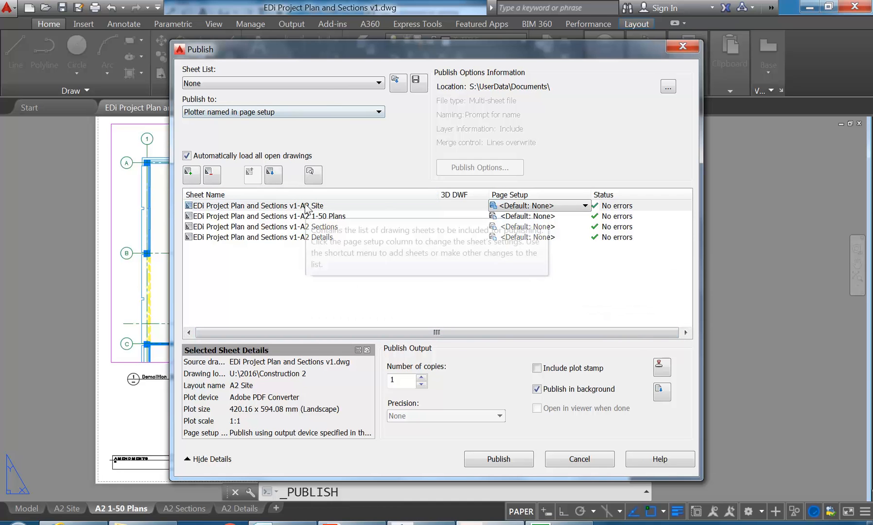
left_click(321, 84)
left_click(321, 86)
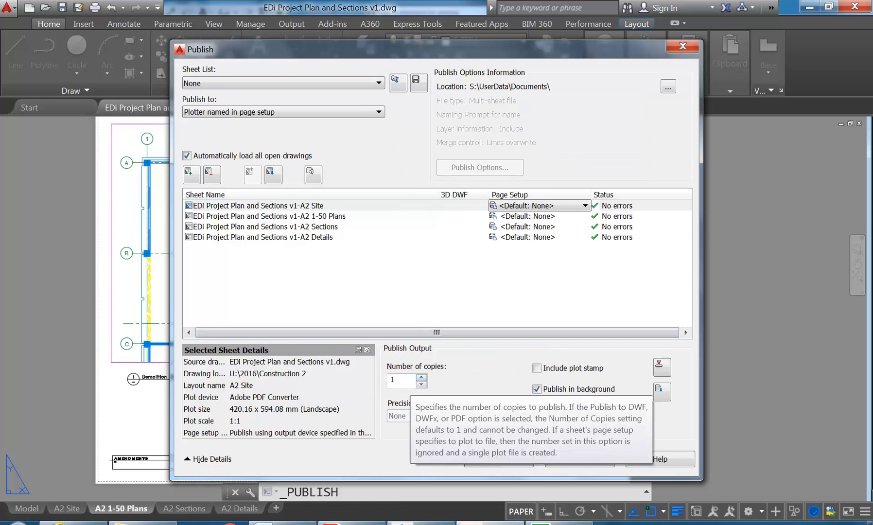
- Publish the listed A2 layouts without saving the sheet list and dismiss the background processing notice
left_click(500, 460)
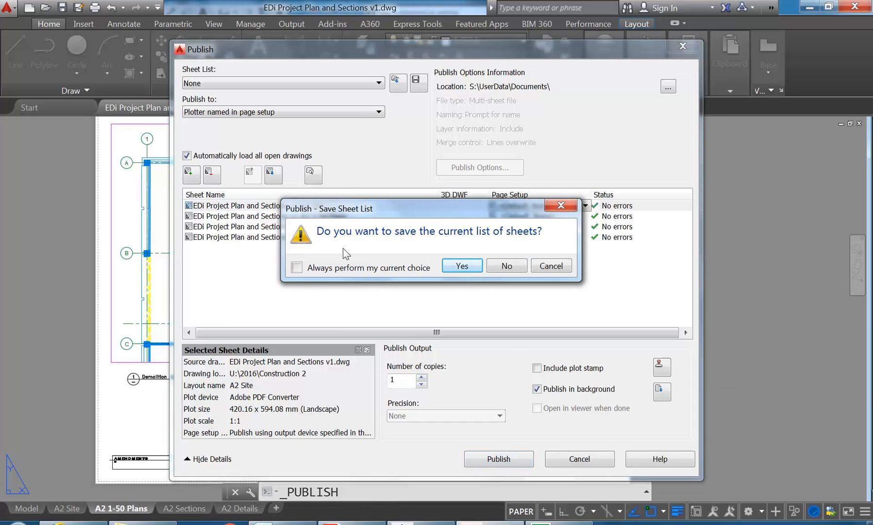
left_click(504, 267)
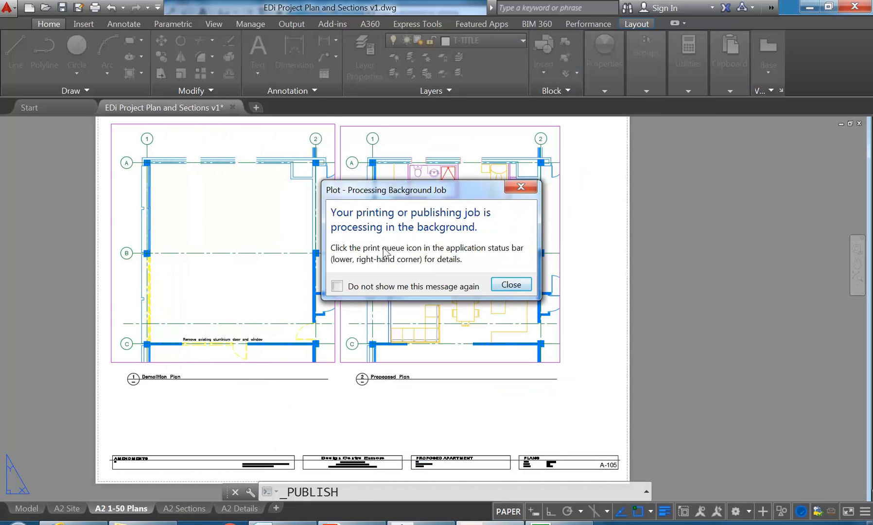
left_click(511, 285)
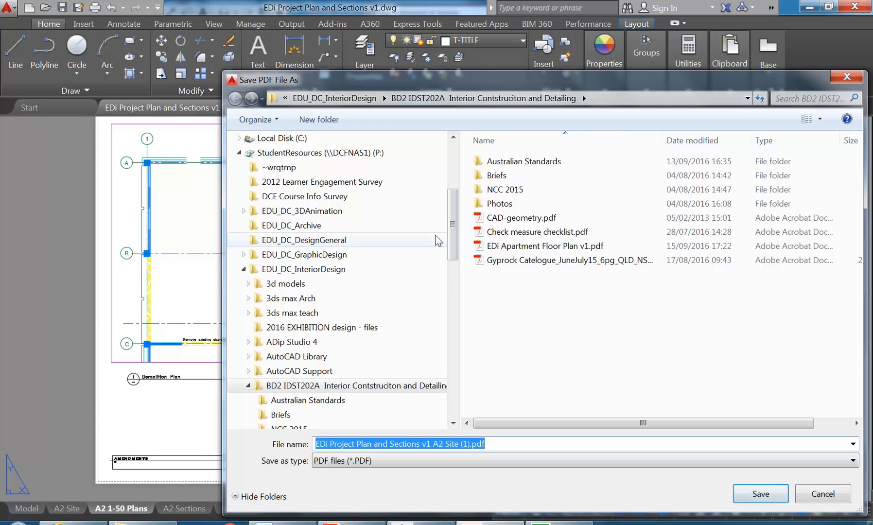
- Choose the 2016 > Construction 2 folder on the U: drive as the save location for the site sheet's PDF
scroll(436, 235, "up", 5)
left_click(239, 331)
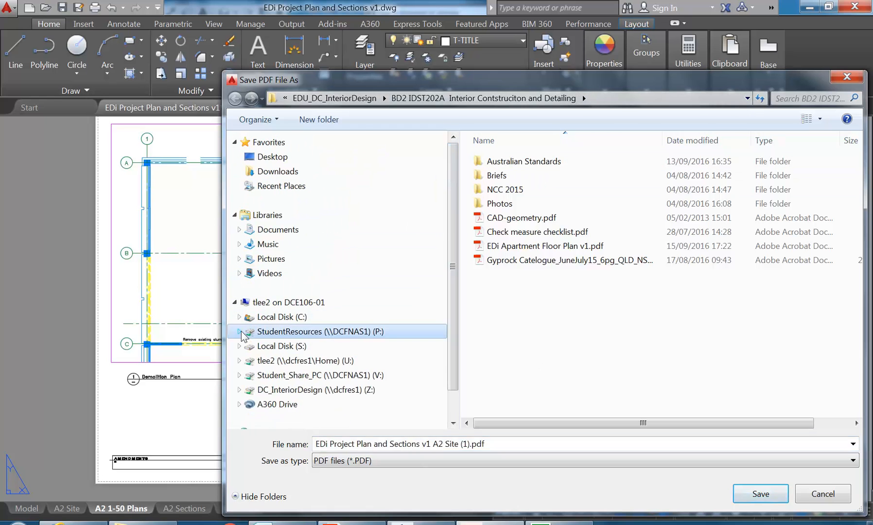
left_click(292, 360)
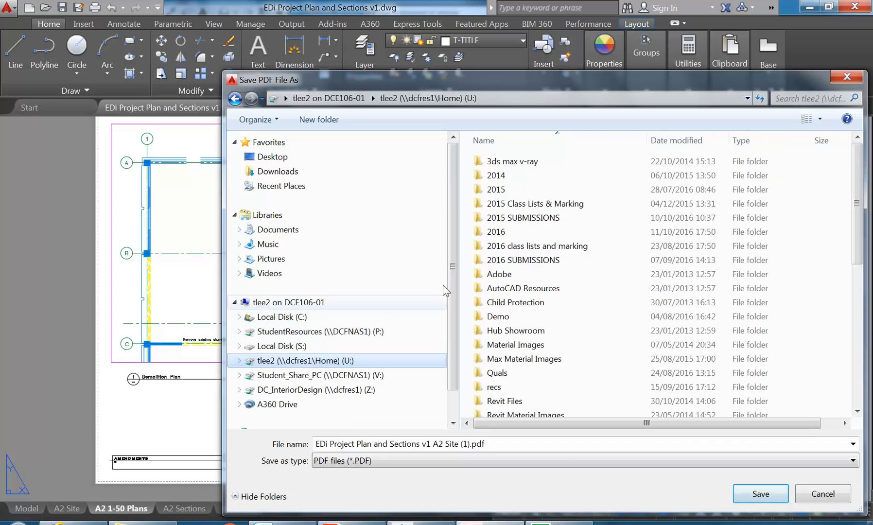
double_click(497, 233)
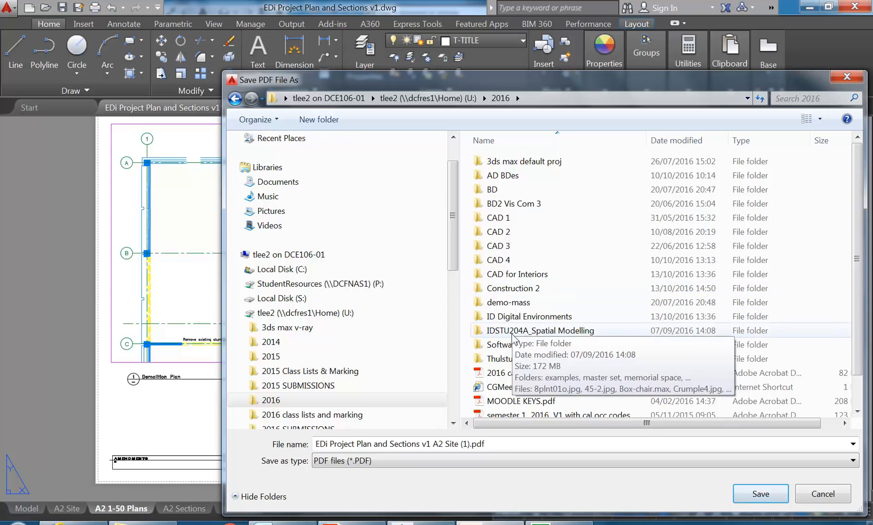
double_click(507, 289)
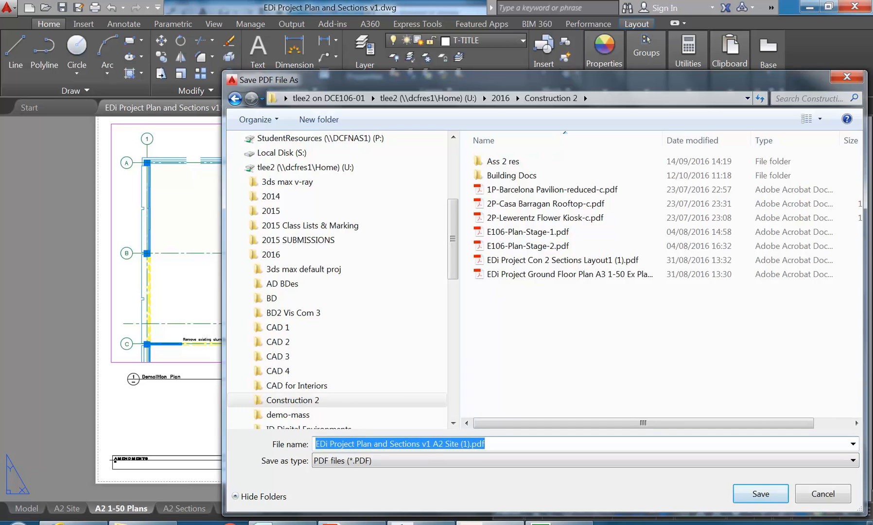
- Shorten the PDF's file name to EDi Project Plan and Sections A2.pdf
double_click(426, 443)
key("BackSpace")
key("BackSpace")
left_click_drag(432, 443, 444, 444)
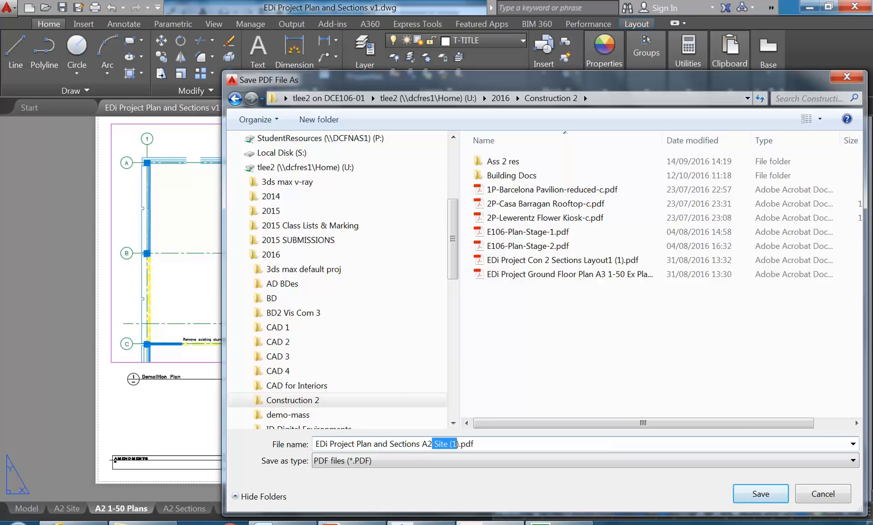
key("BackSpace")
- Create a folder named A2 Sheets inside Construction 2 and open it
right_click(511, 301)
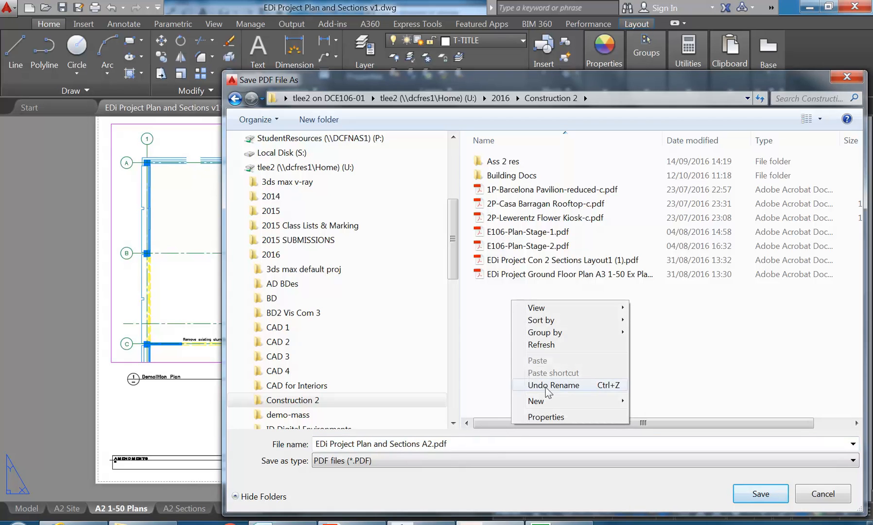
mouse_move(574, 401)
left_click(656, 260)
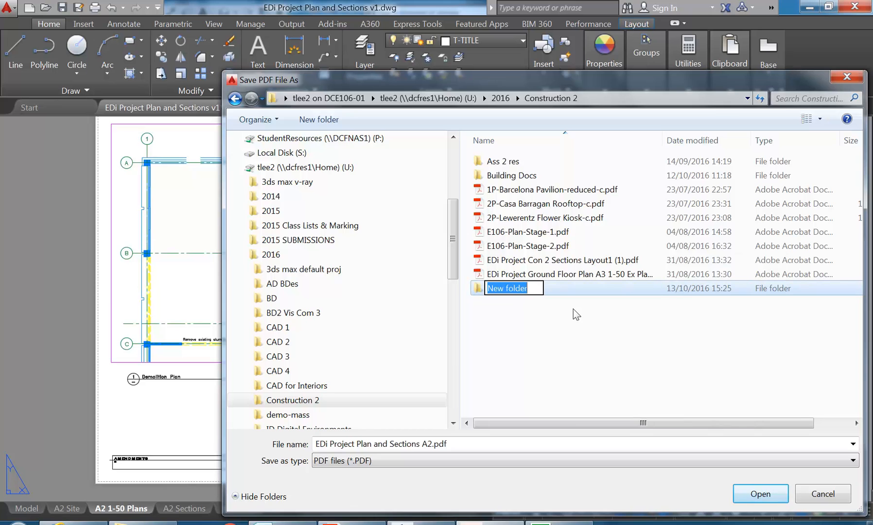
type("A2 Sheets")
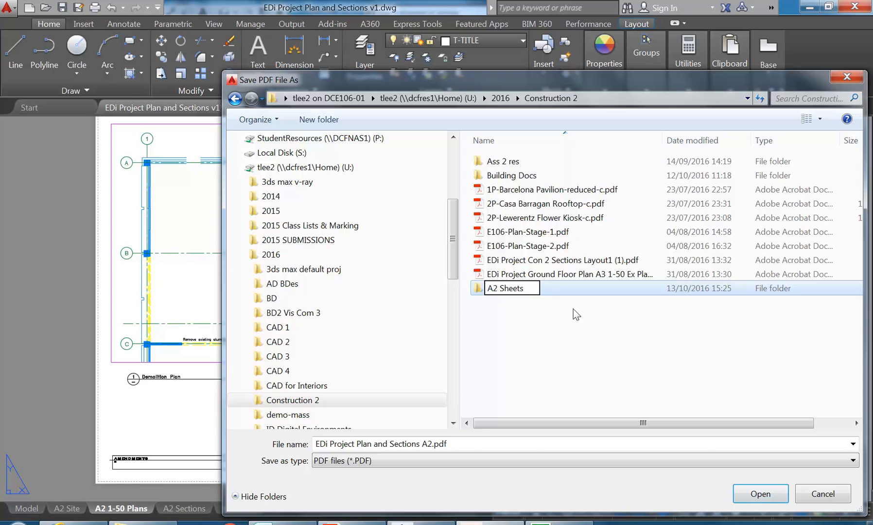
key("Return")
key("Return")
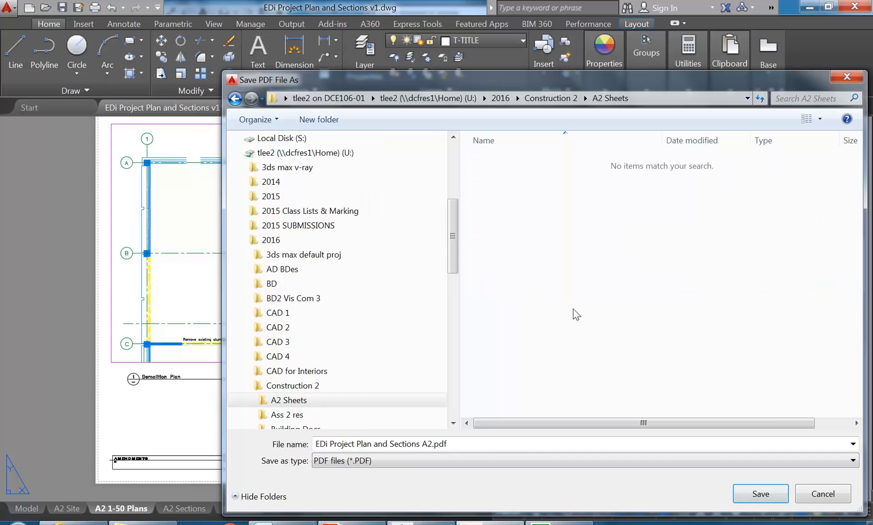
- Save the PDF in the A2 Sheets folder and close the Acrobat Reader window showing it
left_click(753, 495)
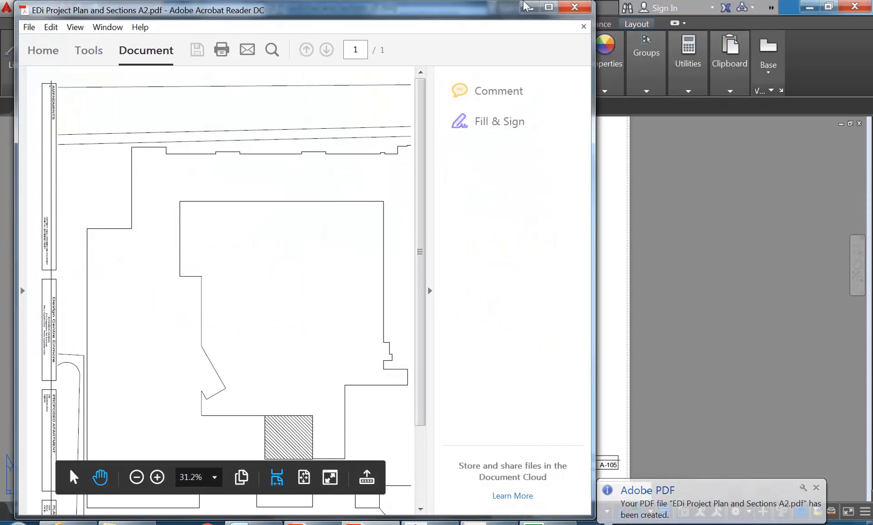
left_click(584, 8)
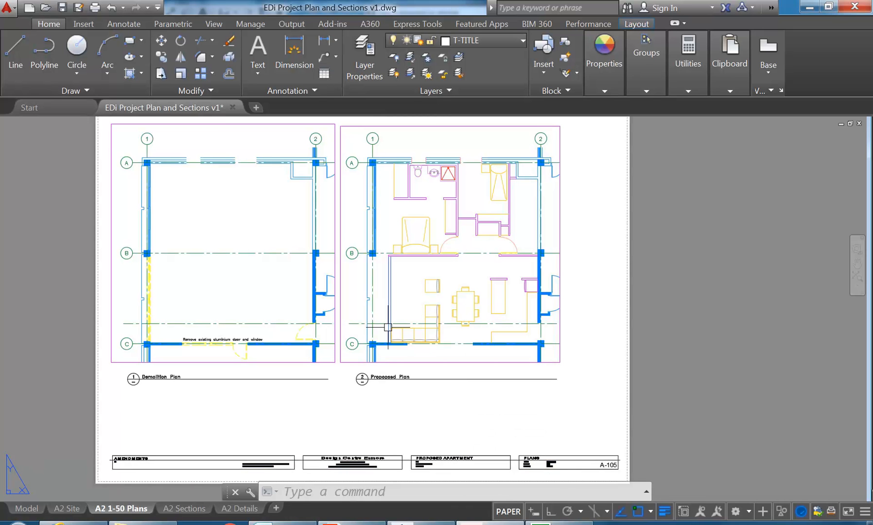
mouse_move(352, 523)
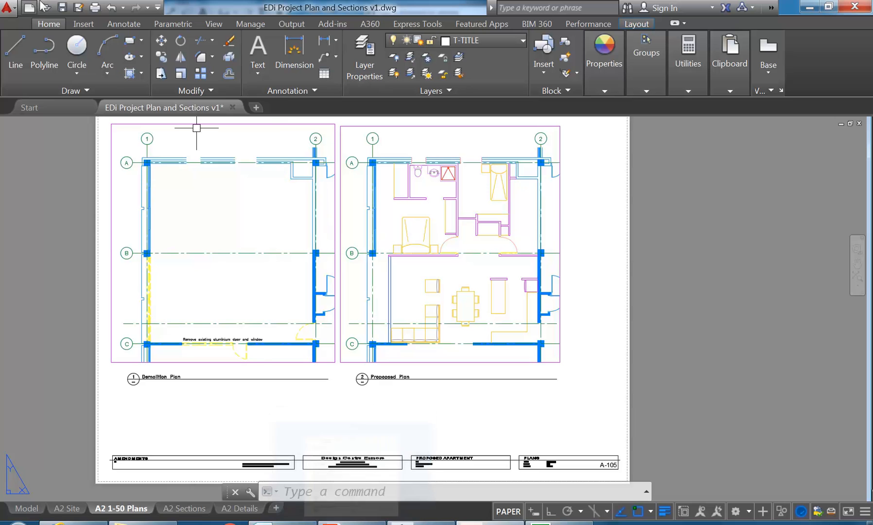
left_click(7, 8)
mouse_move(47, 253)
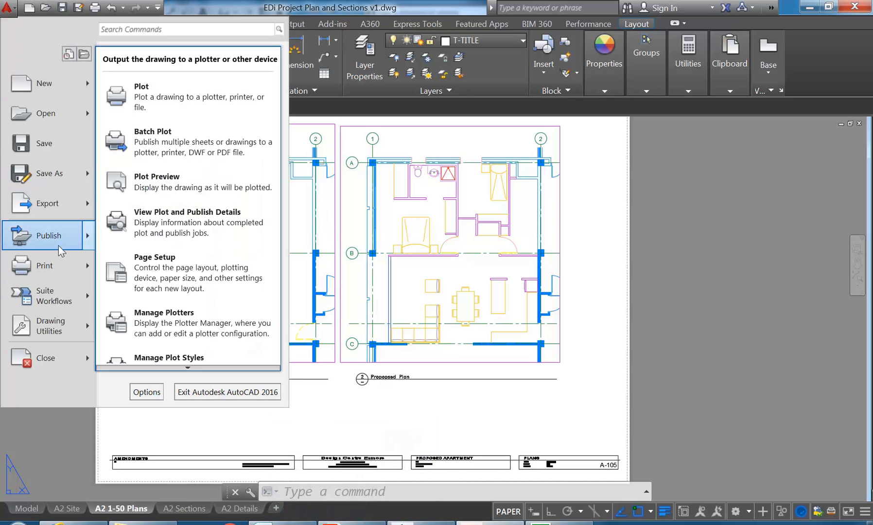
left_click(160, 146)
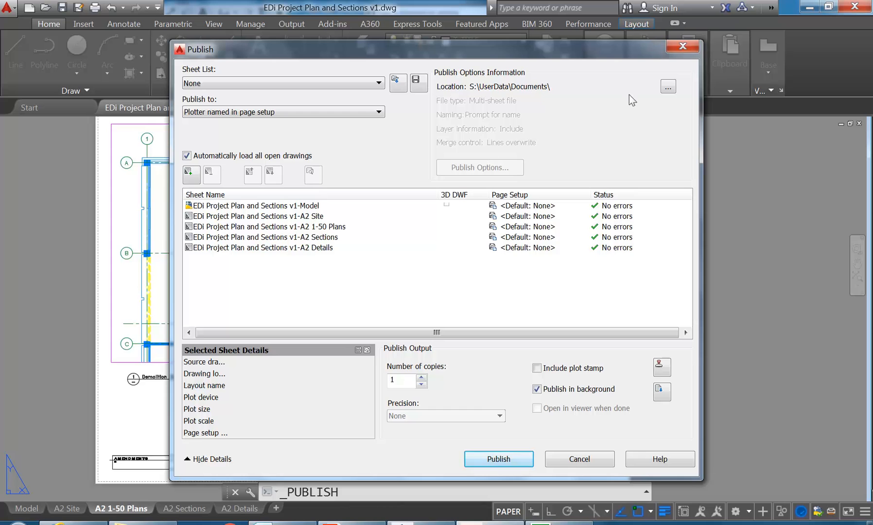
left_click(668, 88)
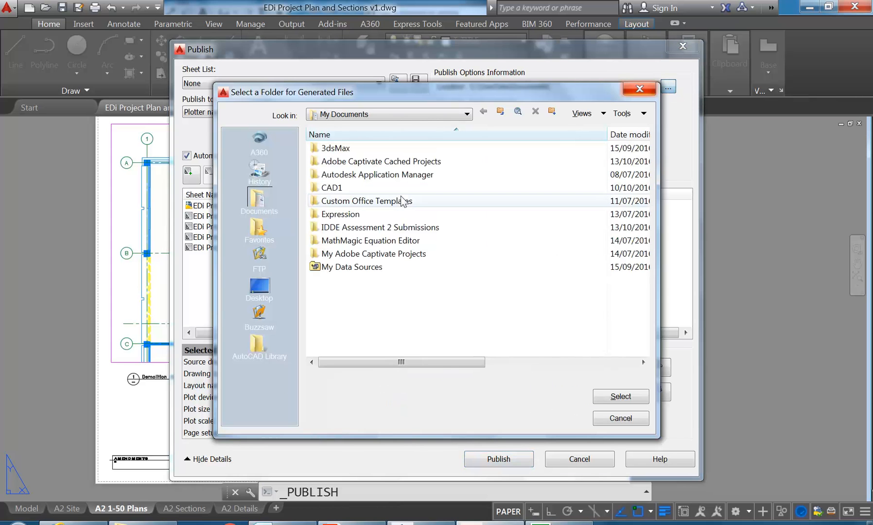
left_click(618, 420)
left_click(580, 460)
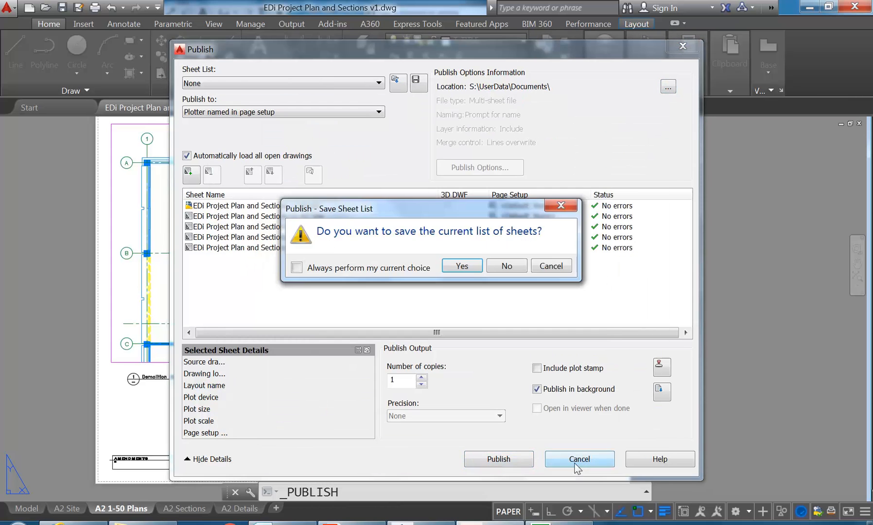
left_click(506, 267)
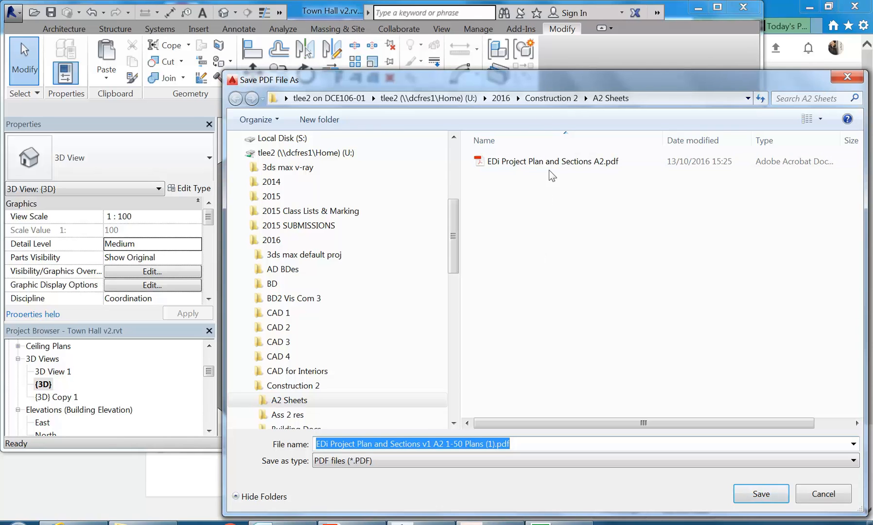
- Rename the existing EDi Project Plan and Sections A2.pdf in the A2 Sheets folder as EDi Project Site A2.pdf
left_click(607, 165)
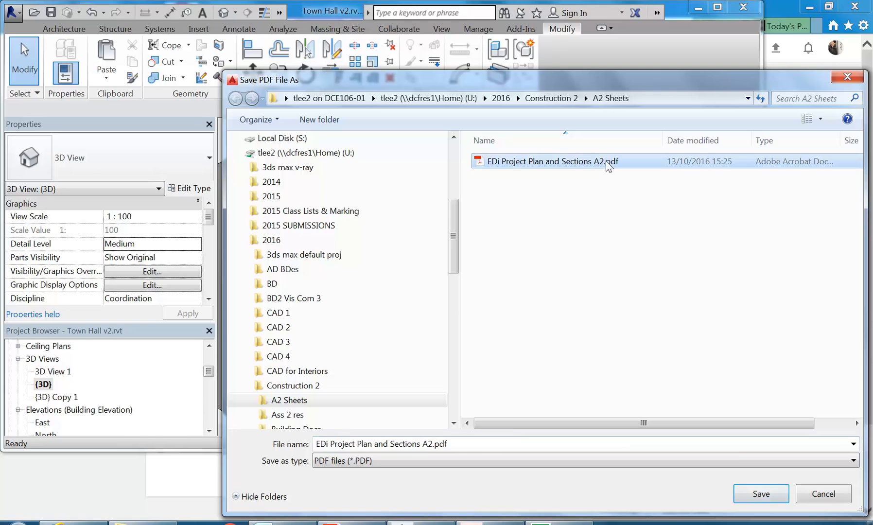
key("F2")
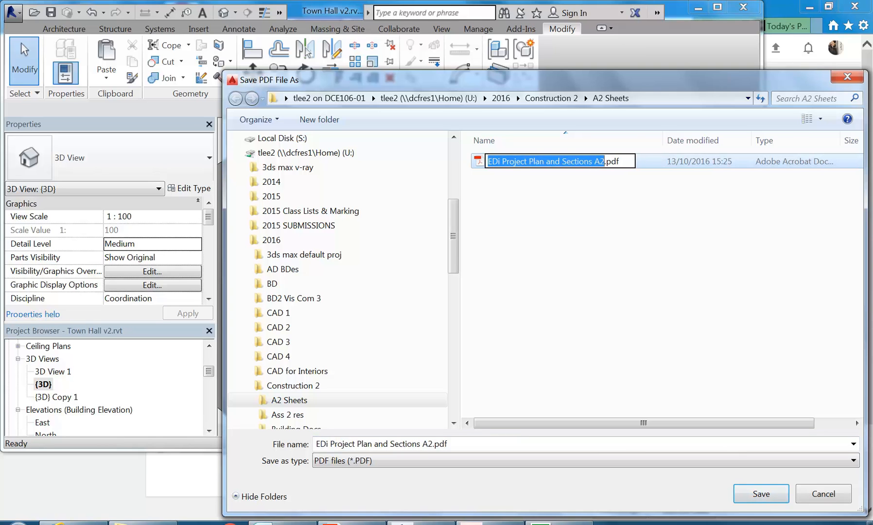
left_click_drag(529, 161, 575, 161)
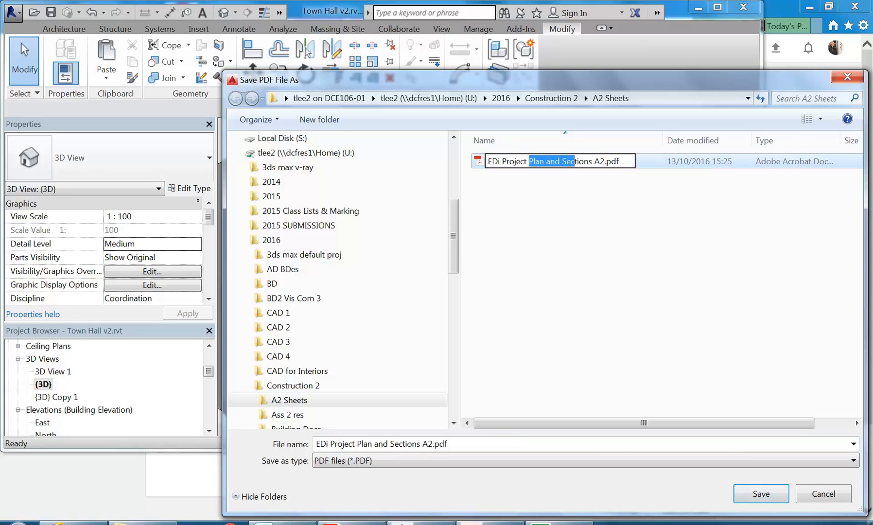
type("St")
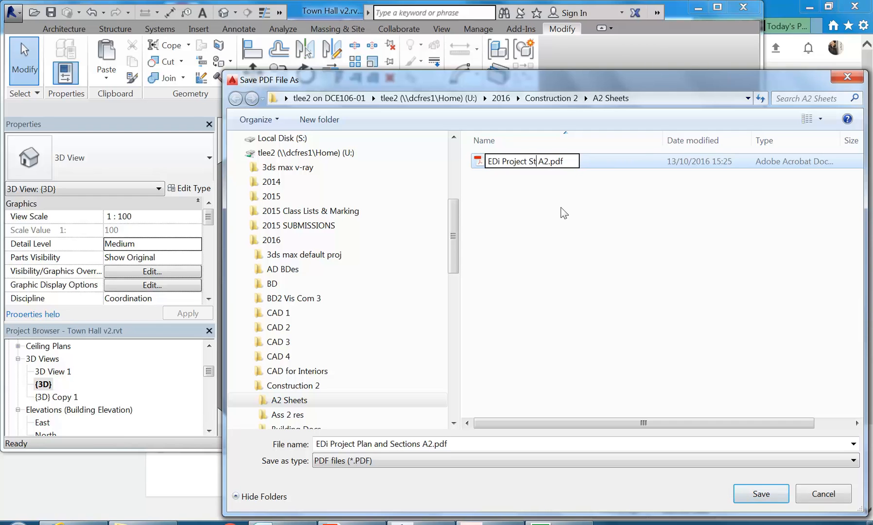
type("ite")
left_click(563, 266)
- Save the plans sheet in A2 Sheets as EDi Project Plans A2.pdf and close the Acrobat Reader window showing it
left_click(360, 443)
left_click(376, 444)
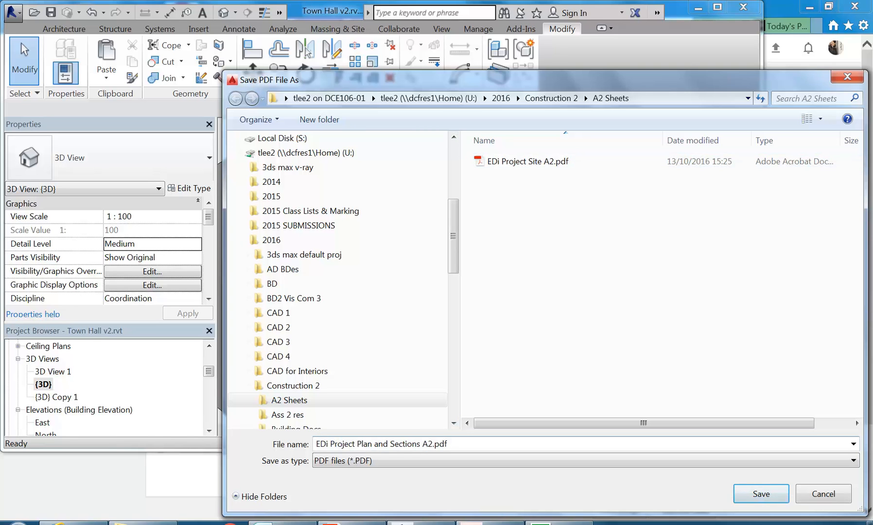
left_click_drag(357, 444, 435, 444)
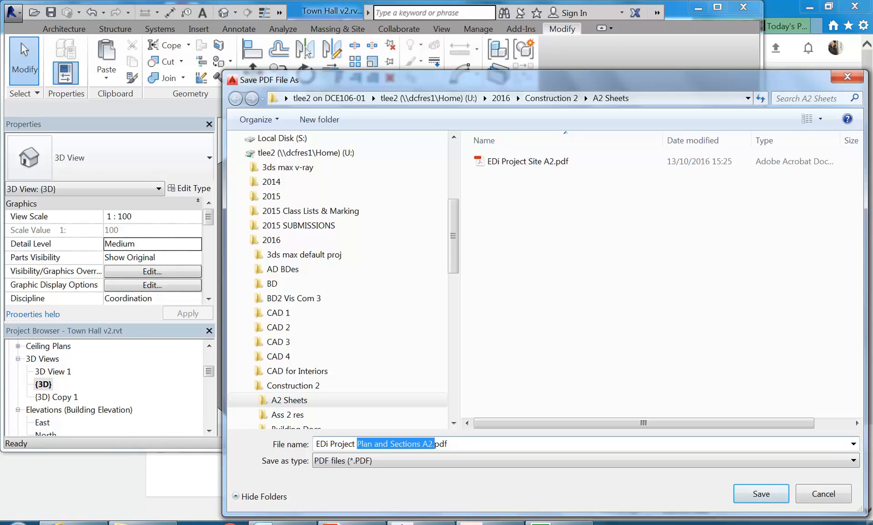
left_click_drag(433, 444, 373, 444)
type("A2")
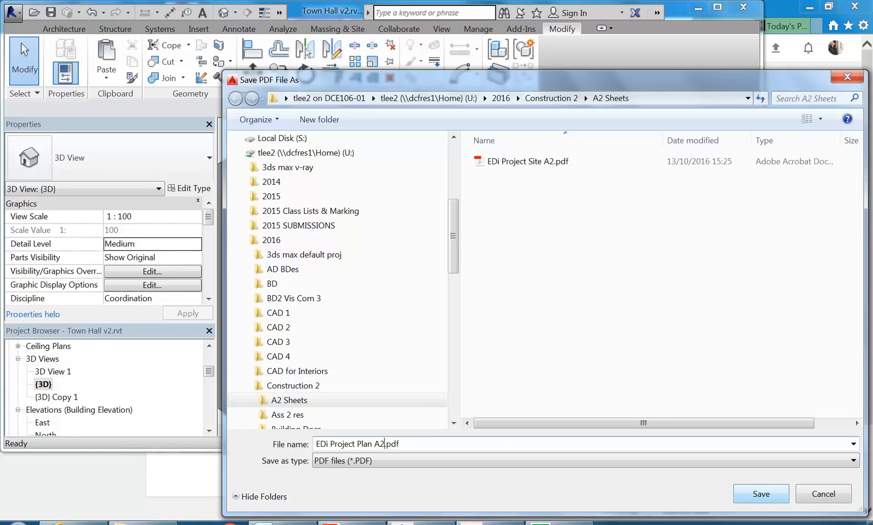
type("s")
left_click(761, 495)
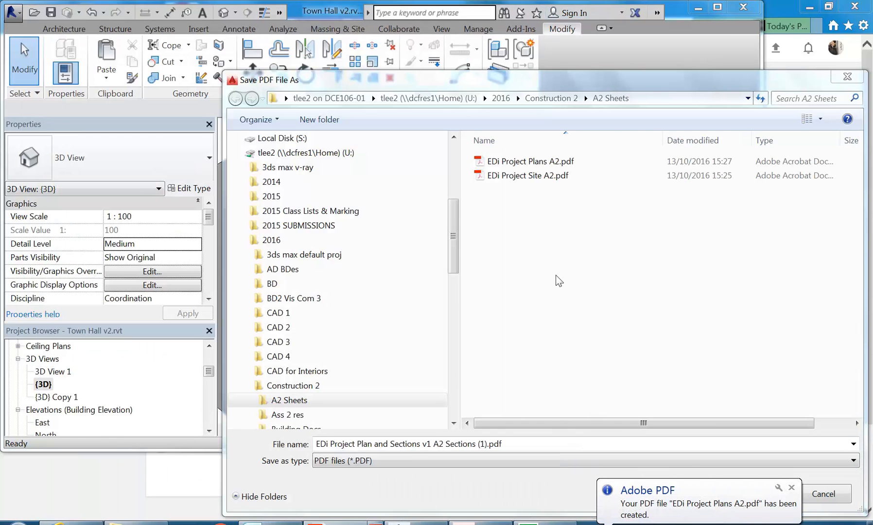
left_click(589, 6)
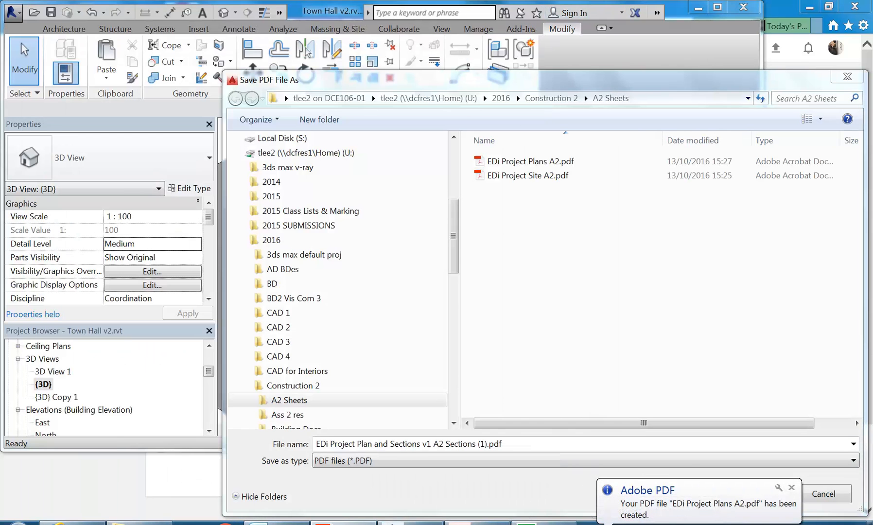
- Save the sections sheet in A2 Sheets as EDi Project Sections A2.pdf and close the Acrobat Reader window showing it
left_click_drag(355, 444, 443, 444)
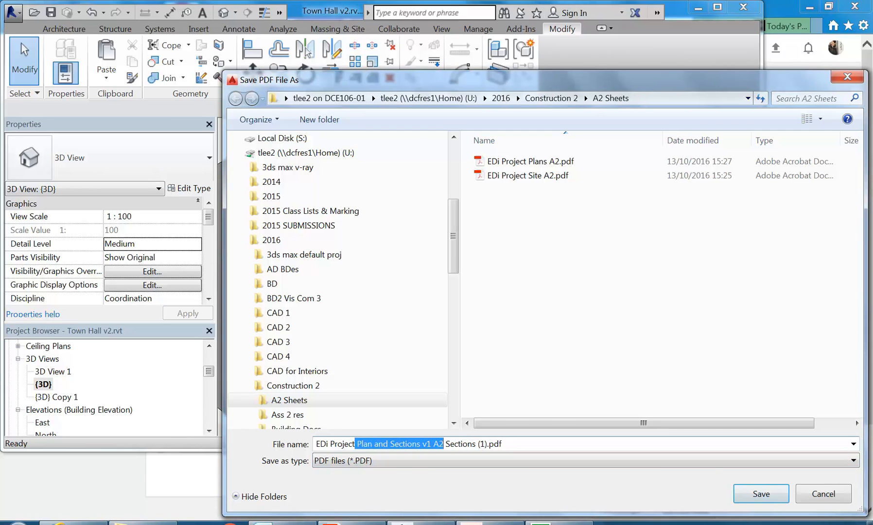
key("BackSpace")
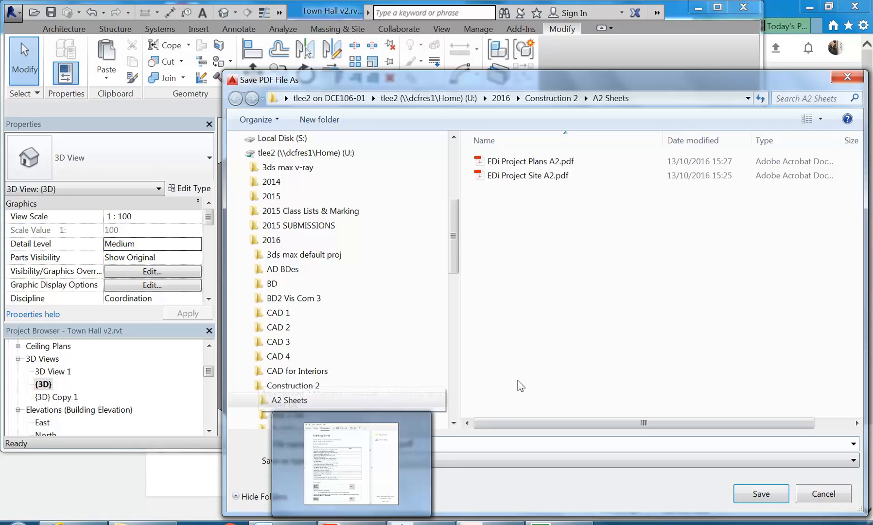
left_click_drag(526, 76, 454, 39)
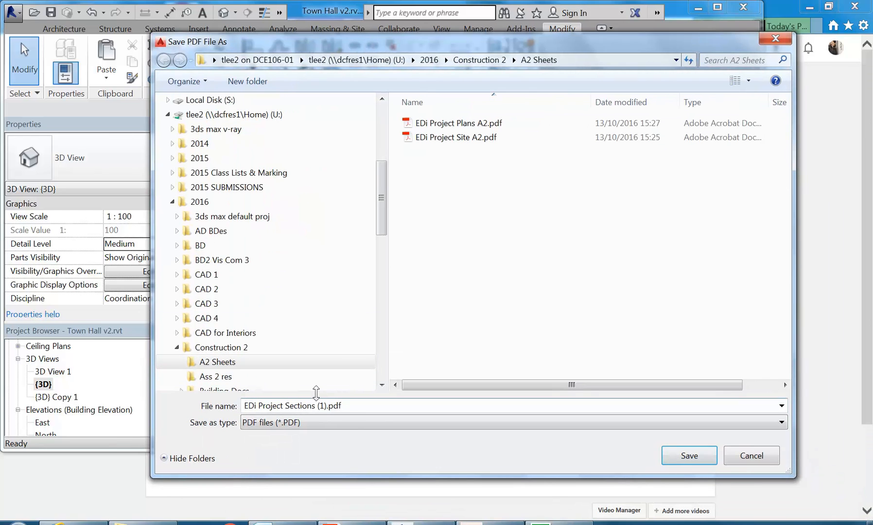
key("BackSpace")
key("BackSpace")
key("BackSpace")
type("A2")
left_click(689, 456)
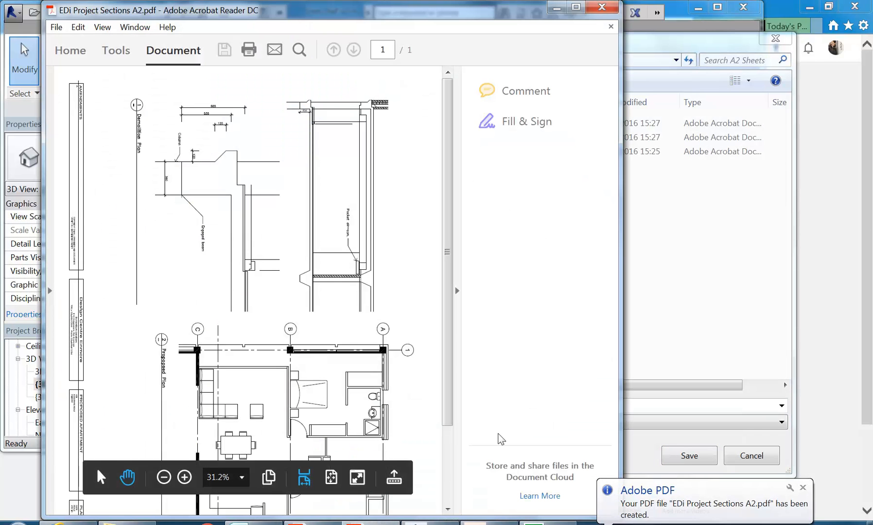
left_click(602, 7)
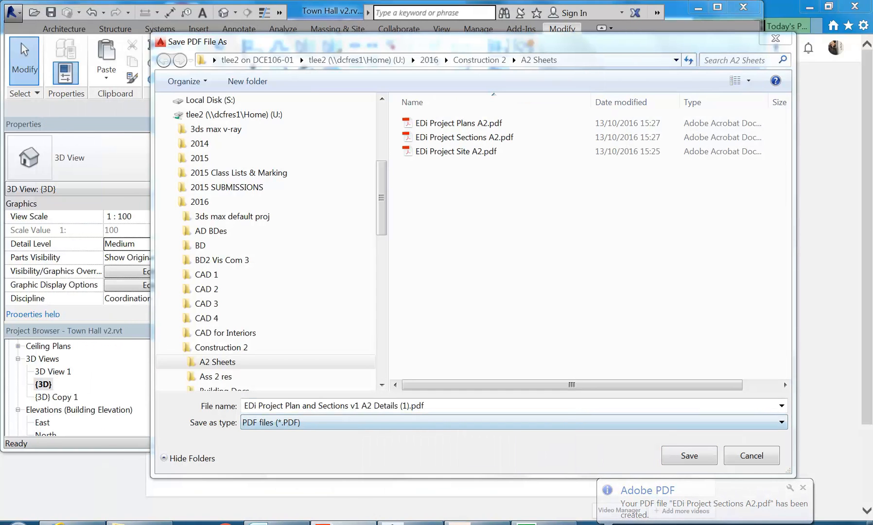
- Shorten the details sheet's file name to EDi Project Details A2.pdf and save it in the A2 Sheets folder
left_click(358, 406)
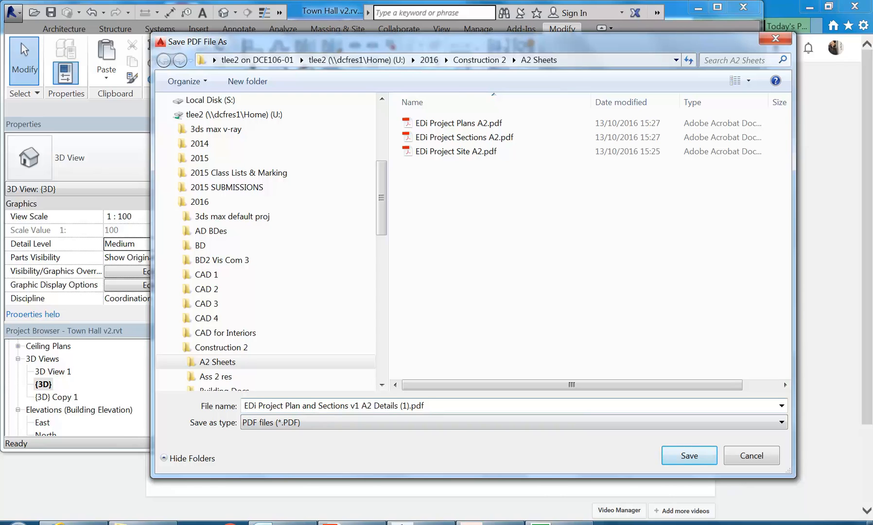
left_click_drag(372, 406, 312, 406)
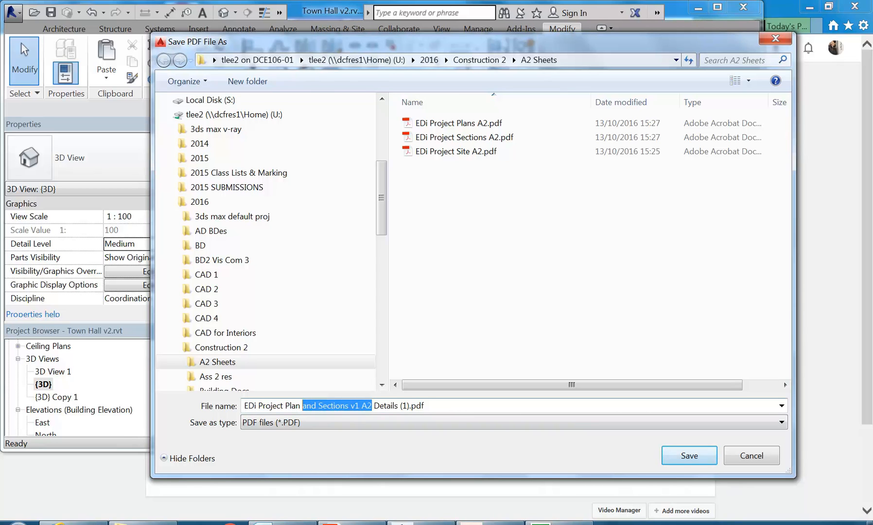
key("BackSpace")
key("BackSpace")
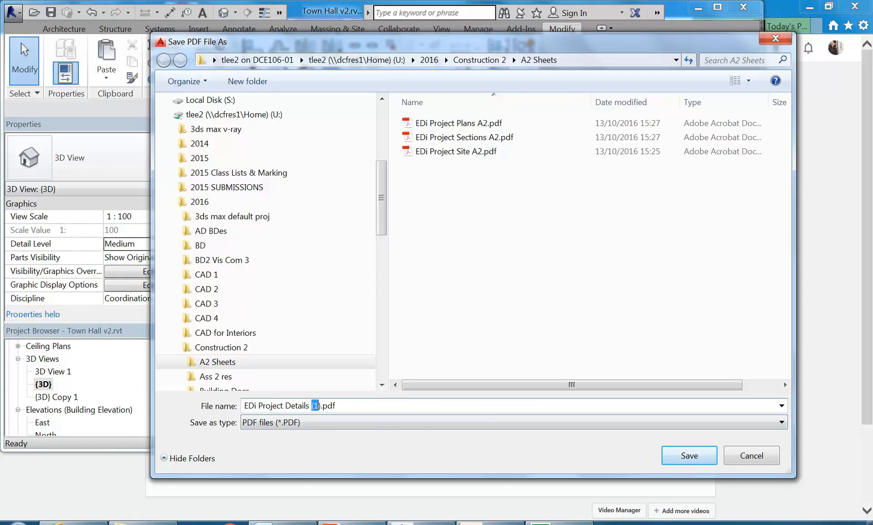
type("A2")
left_click(686, 455)
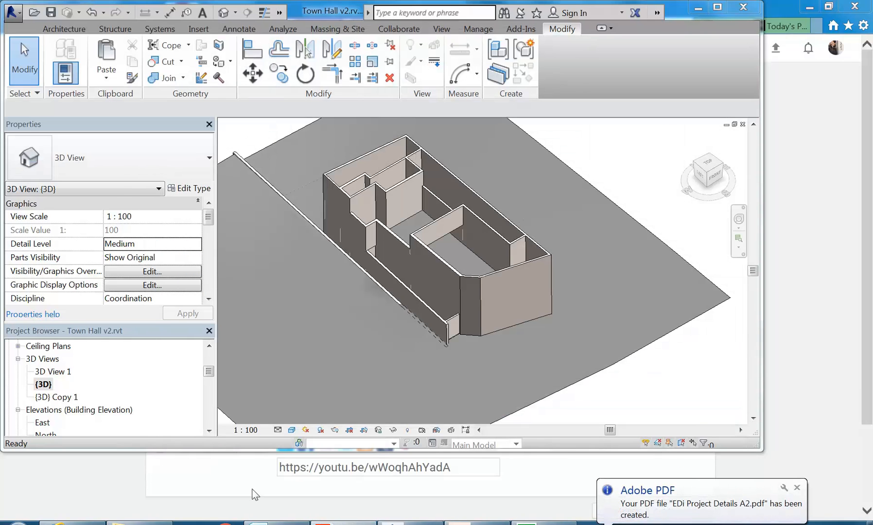
- Switch to Windows Explorer and close the Acrobat Reader window showing the details PDF
left_click(141, 523)
left_click(729, 203)
left_click_drag(439, 197, 221, 194)
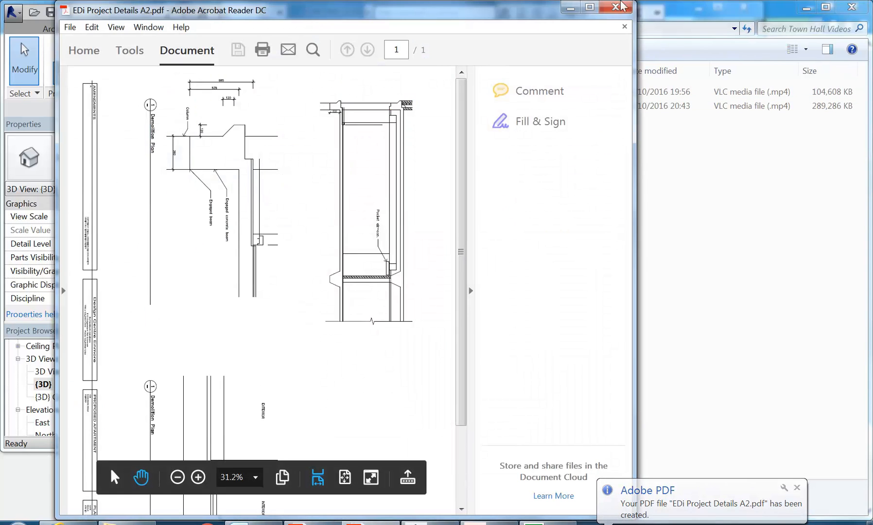
left_click(628, 6)
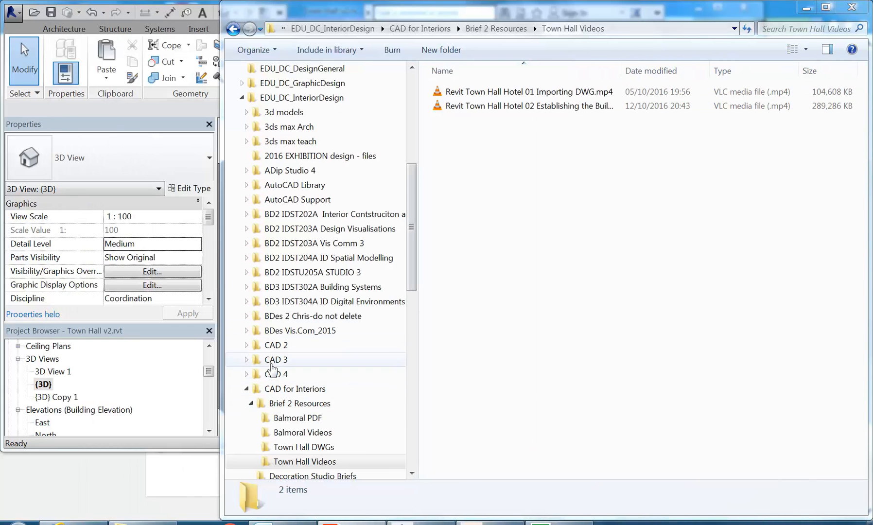
- Open the 2016 > Construction 2 > A2 Sheets folder on the U: drive
scroll(328, 343, "down", 4)
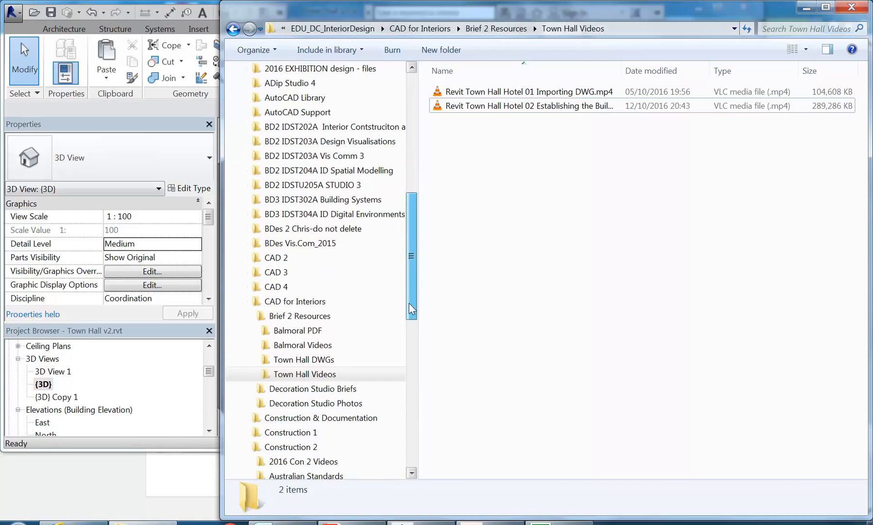
left_click(327, 342)
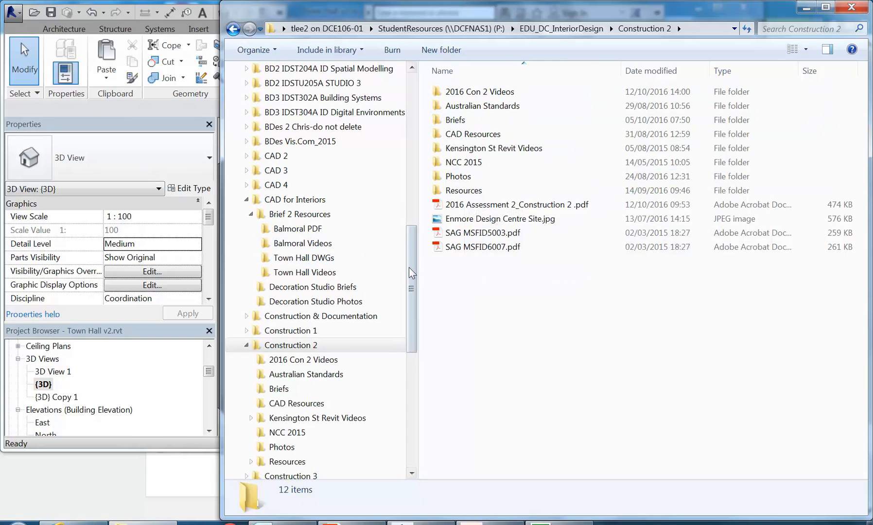
scroll(357, 258, "up", 5)
left_click(241, 127)
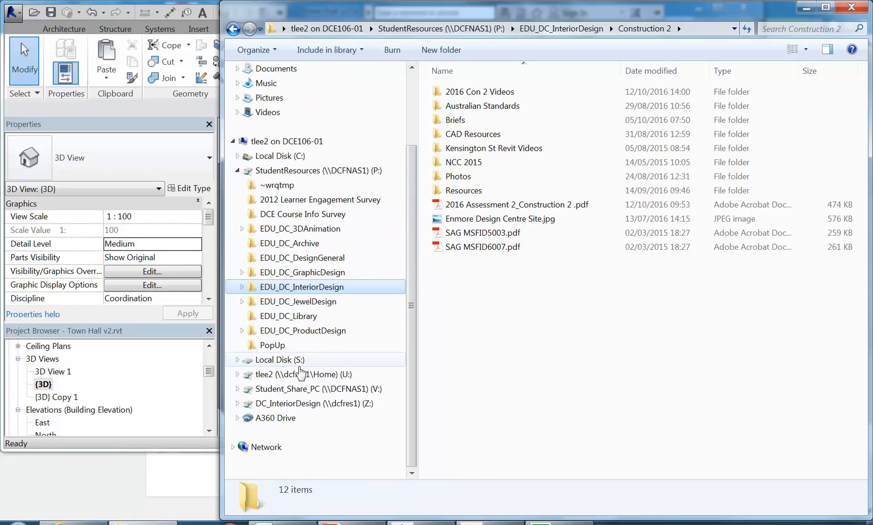
left_click(296, 374)
double_click(453, 162)
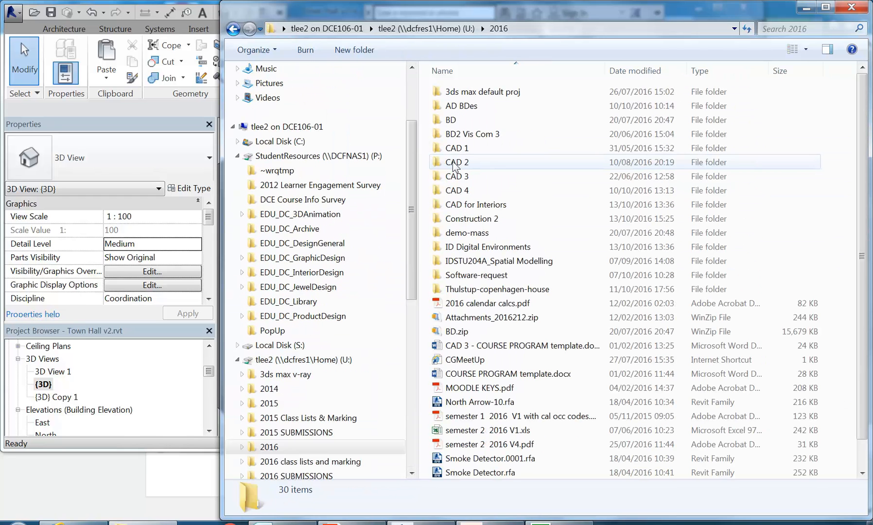
double_click(460, 218)
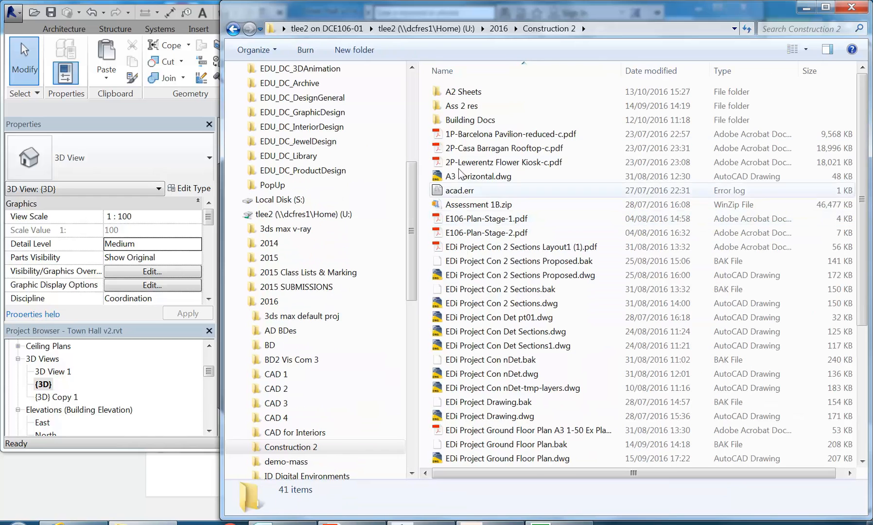
double_click(449, 92)
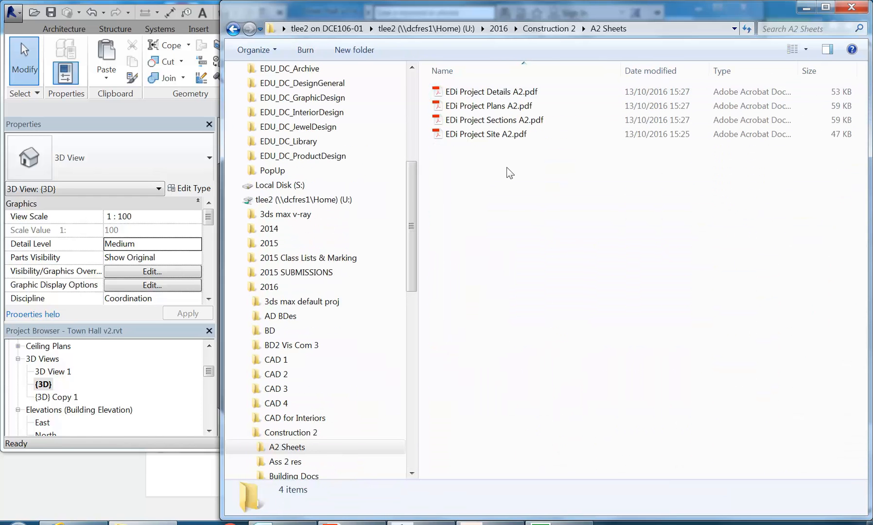
- Select the Details, Plans, Sections and Site PDFs and load them into Acrobat's Combine Files tool
left_click_drag(519, 176, 441, 88)
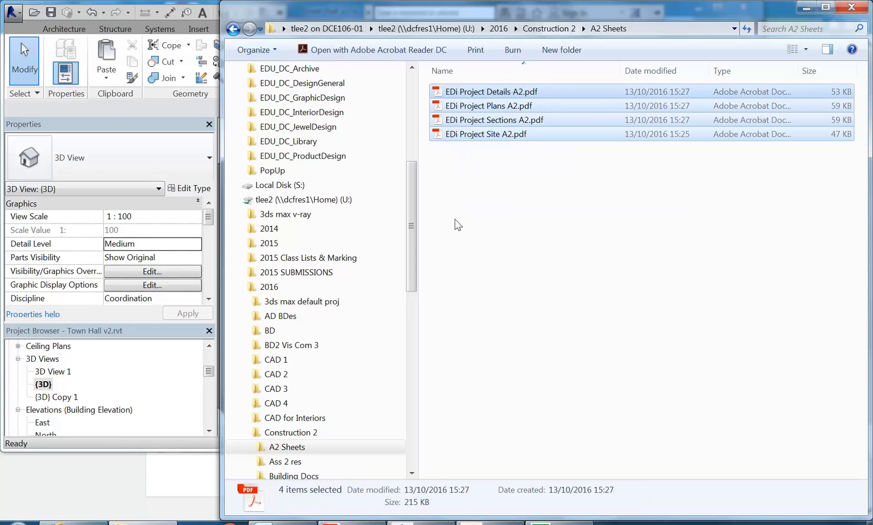
right_click(465, 135)
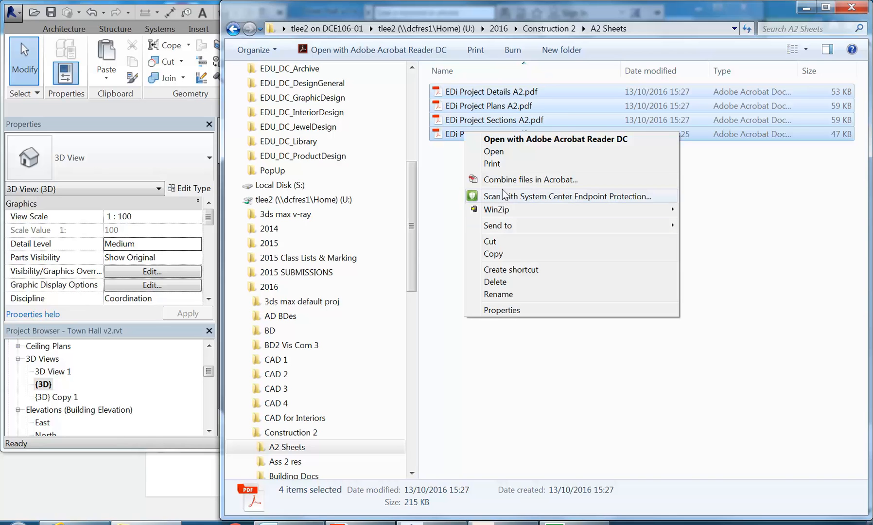
left_click(529, 180)
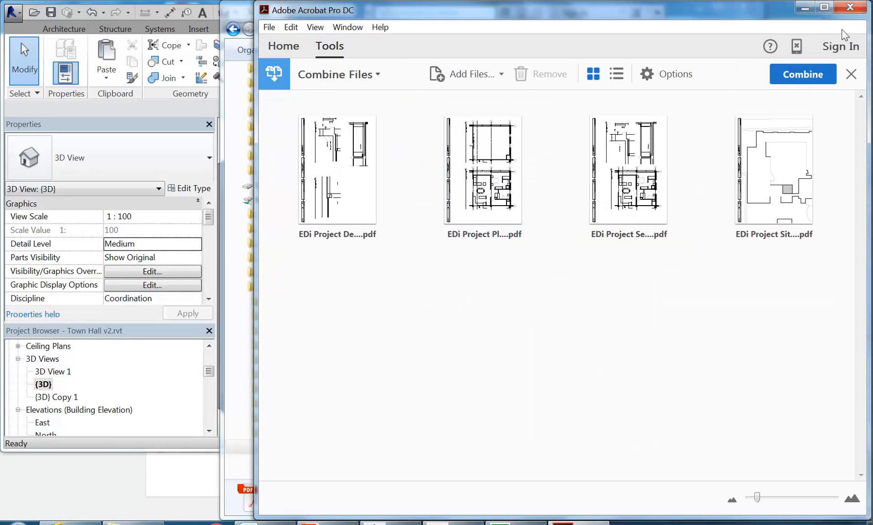
- Combine the four loaded PDFs into one document in the maximised window and decline text recognition
left_click(825, 7)
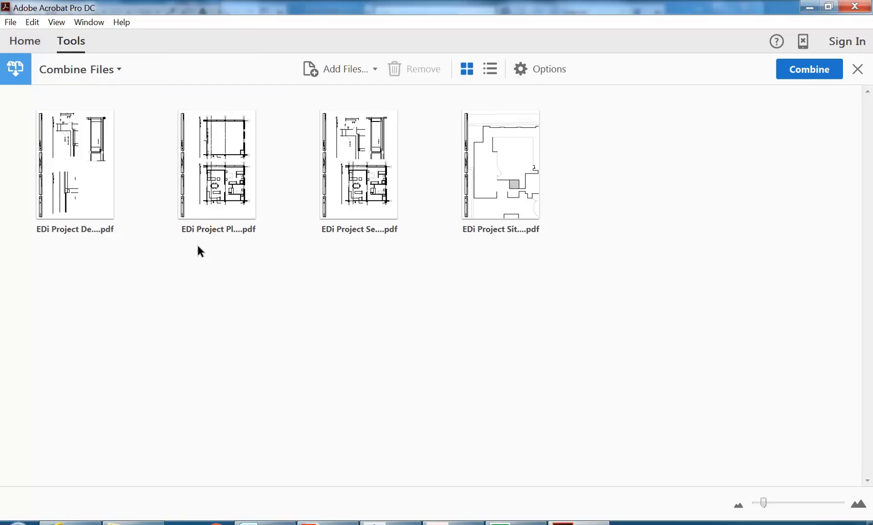
mouse_move(228, 179)
left_click(809, 69)
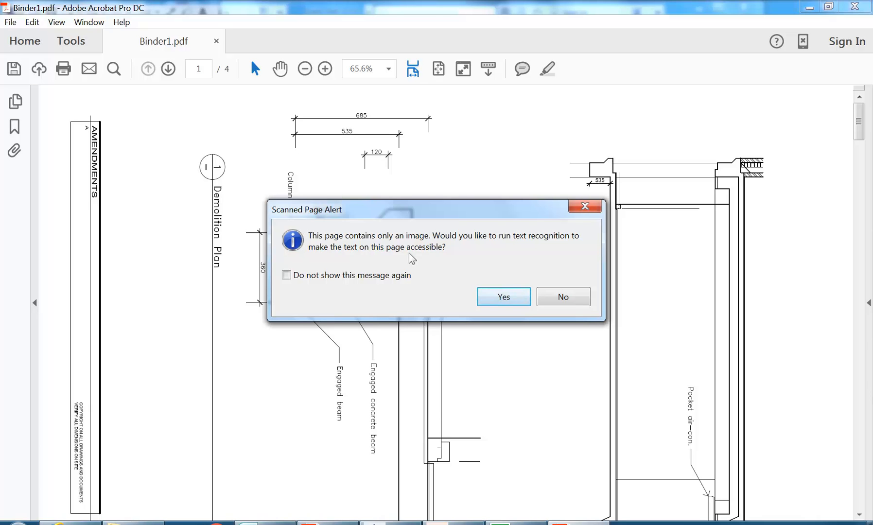
left_click(564, 297)
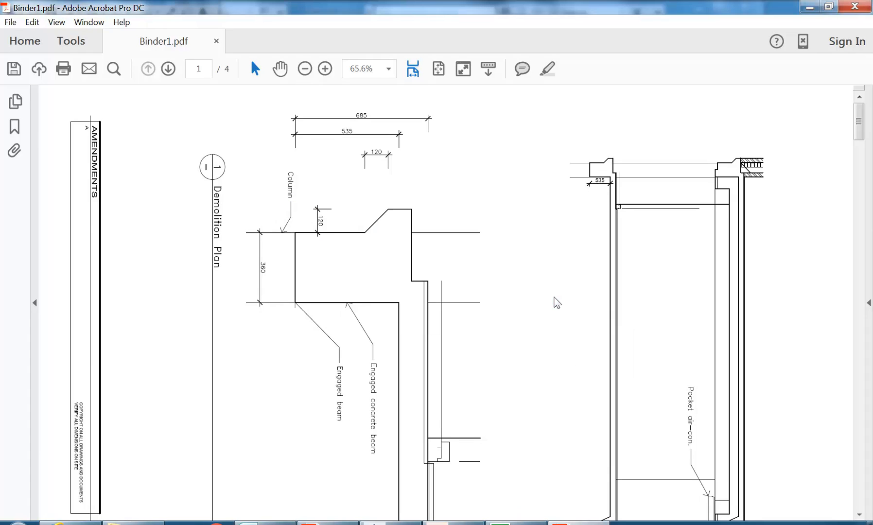
- Start saving the combined PDF under a new name in the U: drive's 2016 > Construction 2 > A2 Sheets folder
left_click(11, 22)
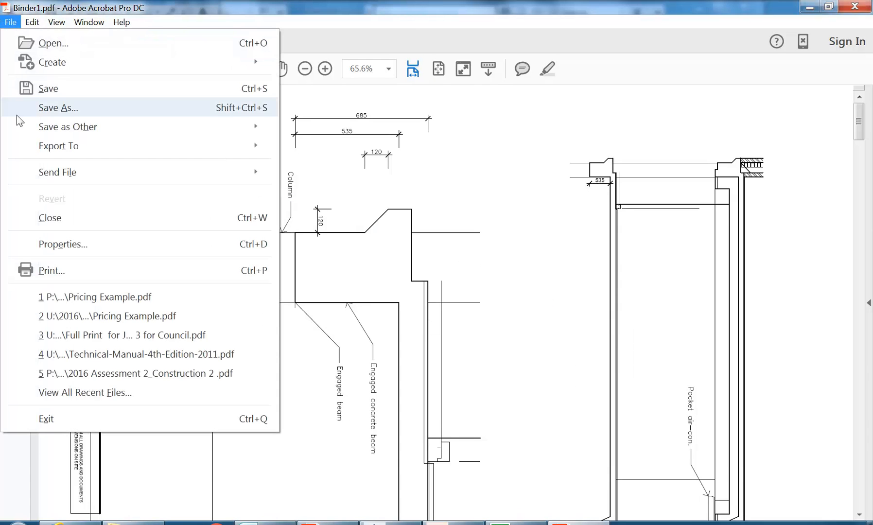
left_click(31, 109)
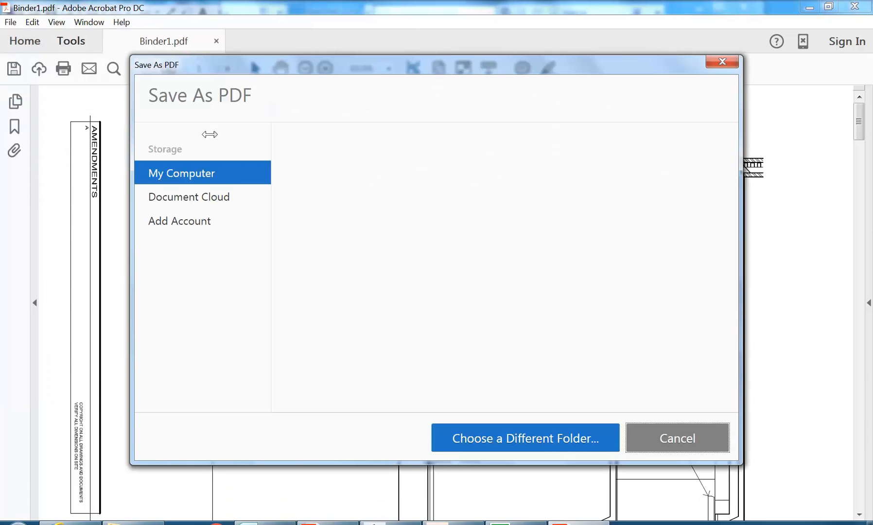
left_click(515, 448)
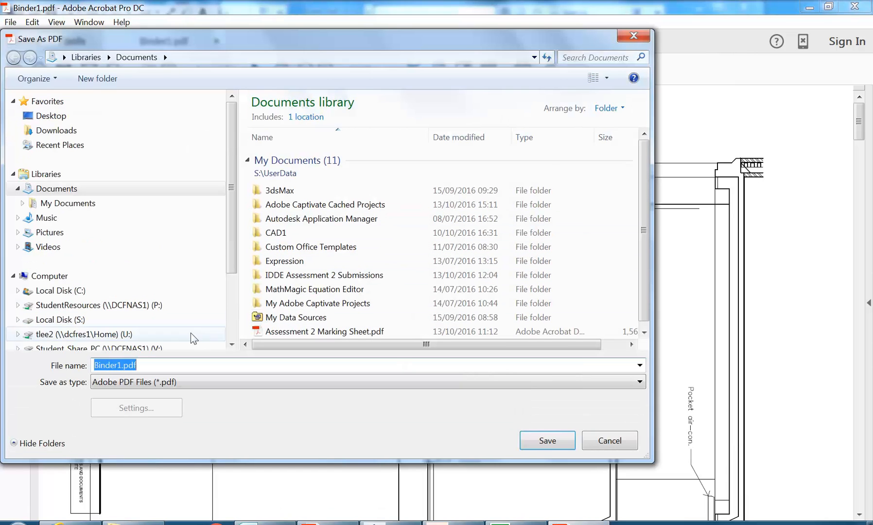
scroll(232, 233, "down", 1)
left_click(121, 287)
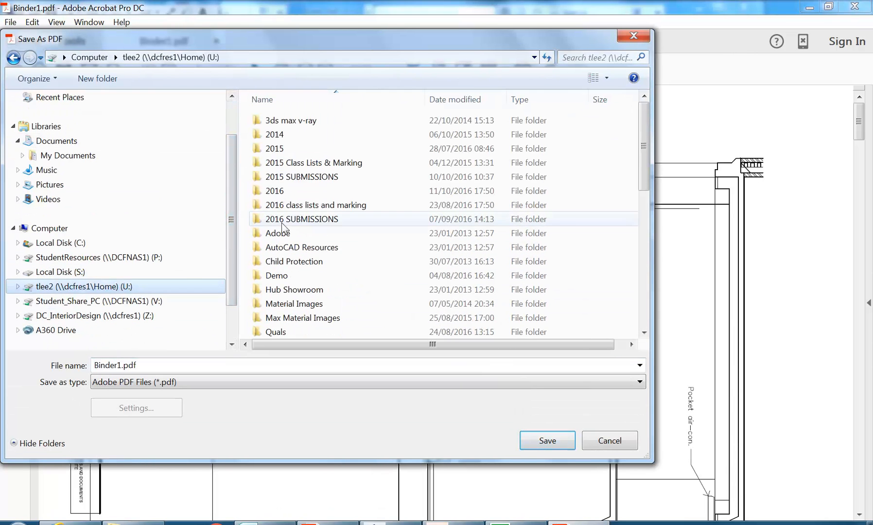
double_click(287, 191)
left_click(293, 249)
double_click(294, 249)
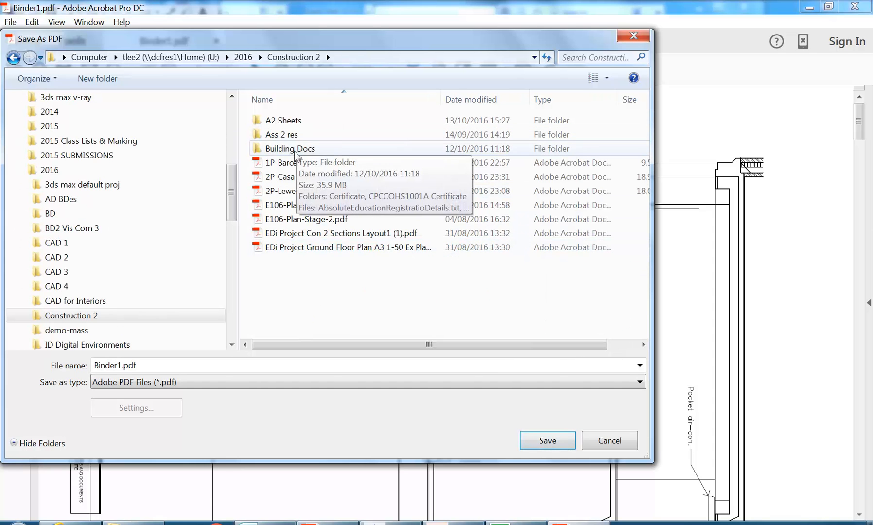
double_click(291, 124)
- Name the combined file Combined A2 Sheets and save it
left_click(164, 366)
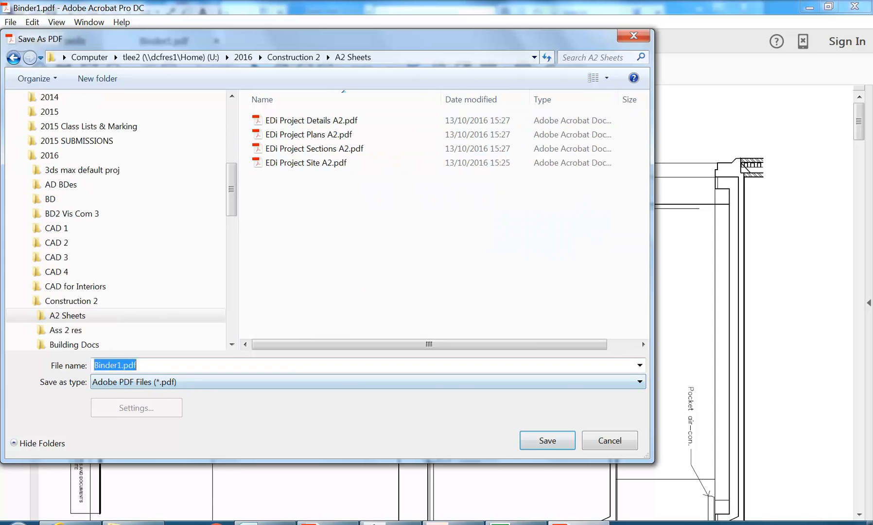
type("C")
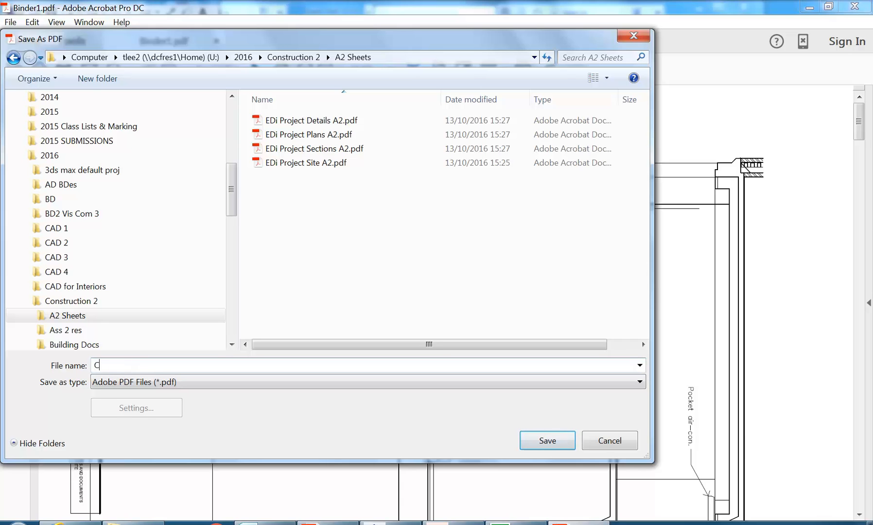
type("ombined A2 Sh")
key("BackSpace")
type("heets")
left_click(555, 441)
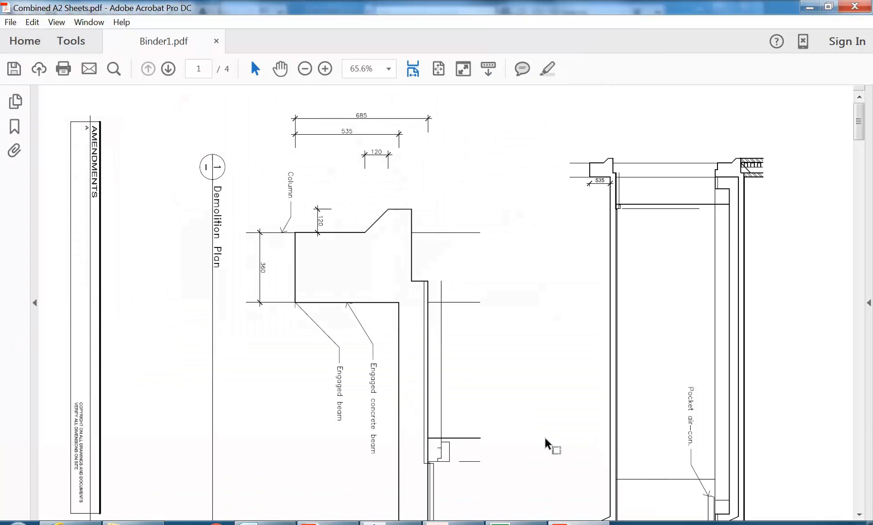
- Rotate all four pages of the combined PDF counterclockwise to landscape with the Organize Pages tool
left_click(68, 43)
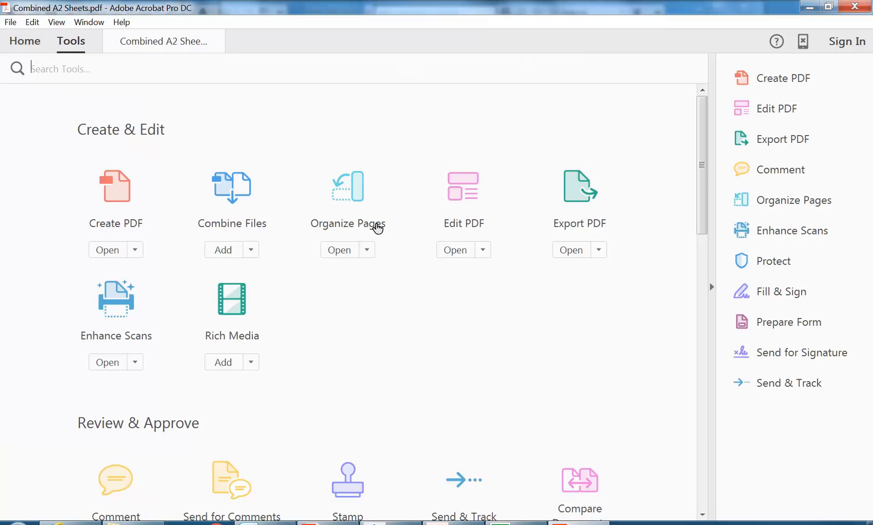
left_click(353, 195)
mouse_move(164, 232)
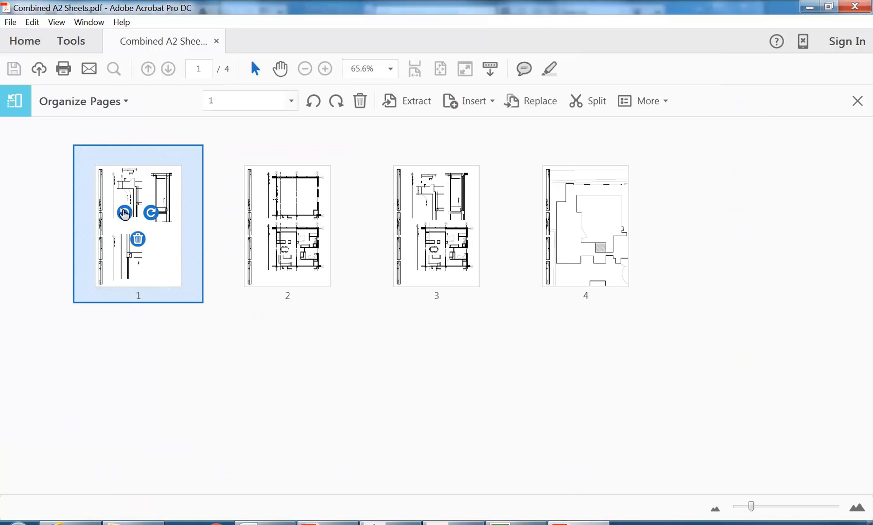
left_click(273, 212)
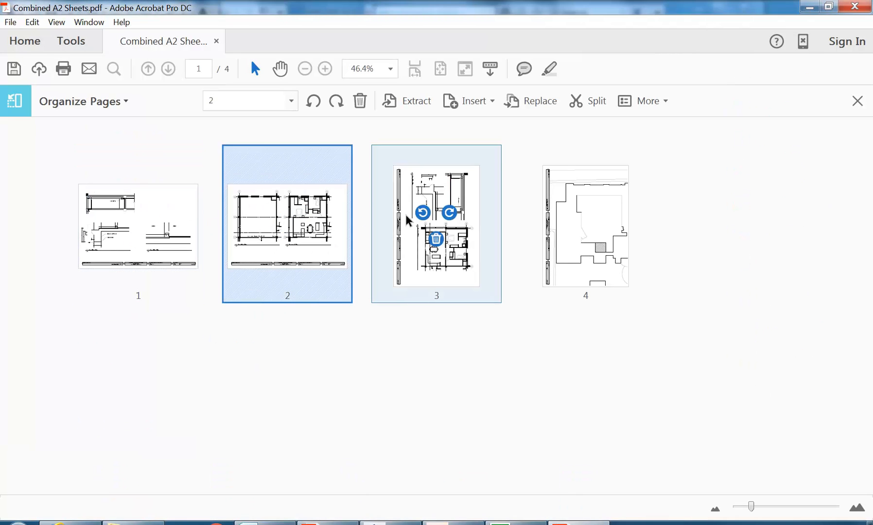
left_click(423, 212)
left_click(566, 211)
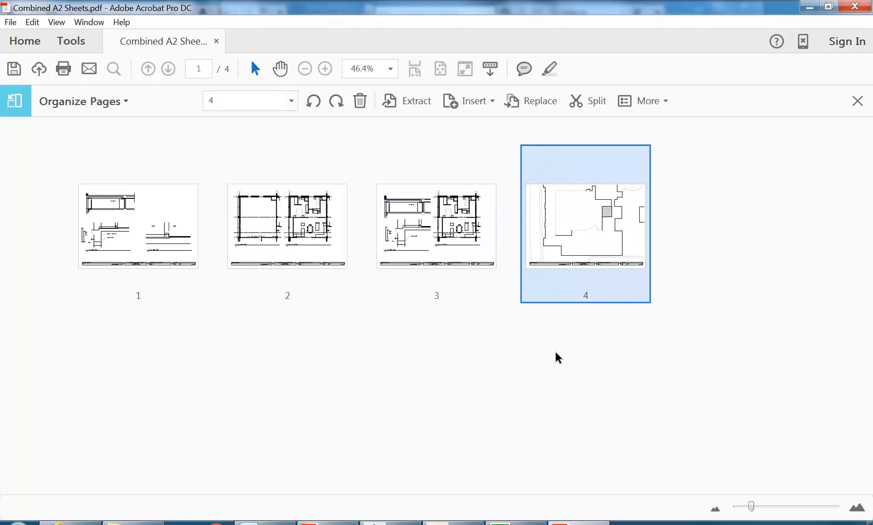
left_click(56, 22)
mouse_move(84, 91)
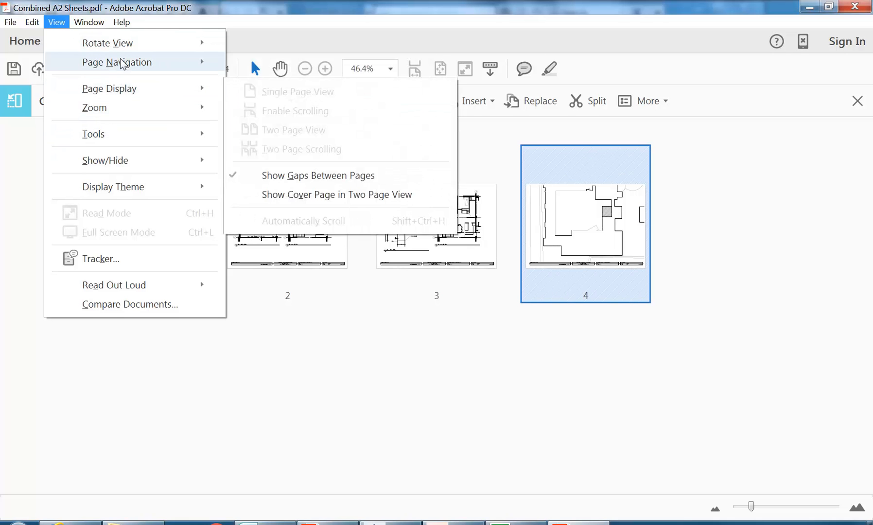
mouse_move(123, 64)
mouse_move(122, 46)
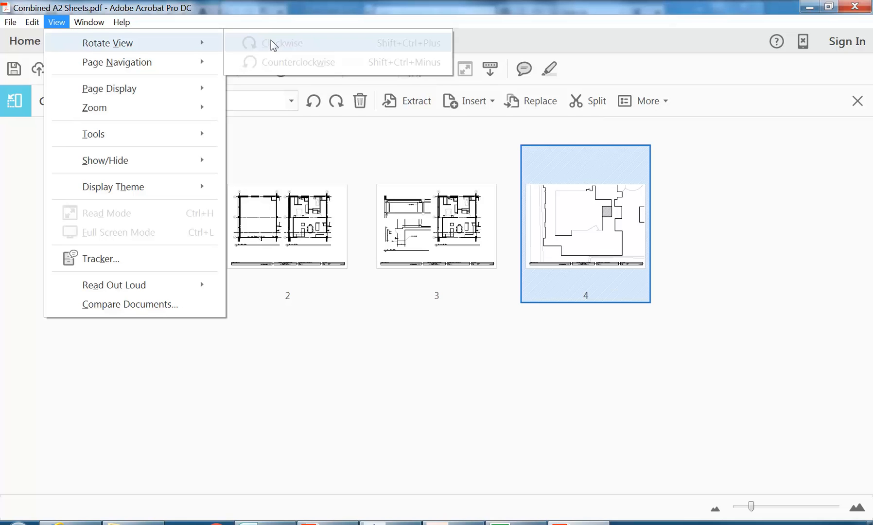
left_click(373, 372)
left_click(235, 154)
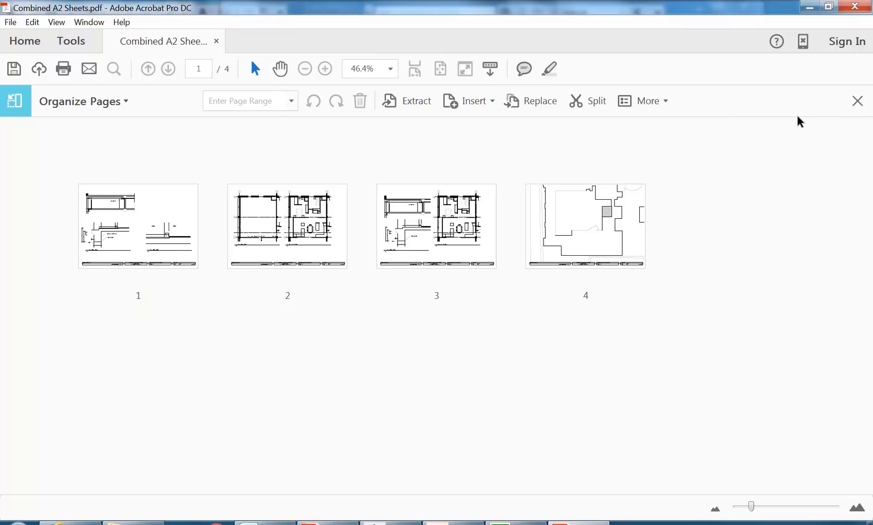
- Close the Organize Pages tool and save the rotated pages in the combined PDF
left_click(859, 103)
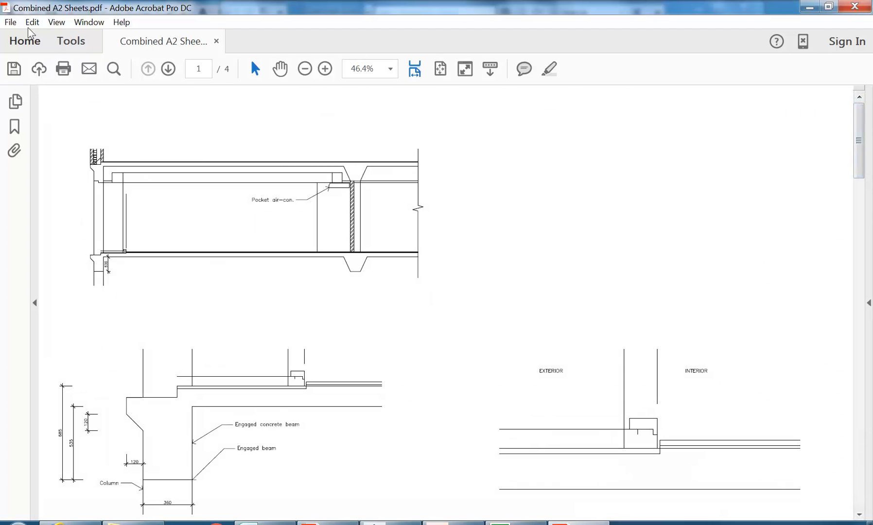
left_click(12, 23)
left_click(49, 88)
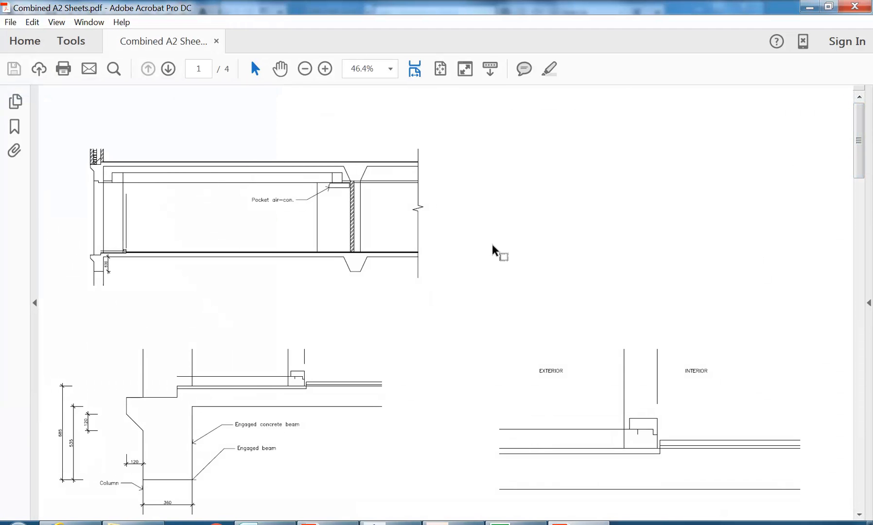
- Set the combined PDF's page display to Single Page View with the whole sheet in view
scroll(616, 275, "down", 1, "ctrl")
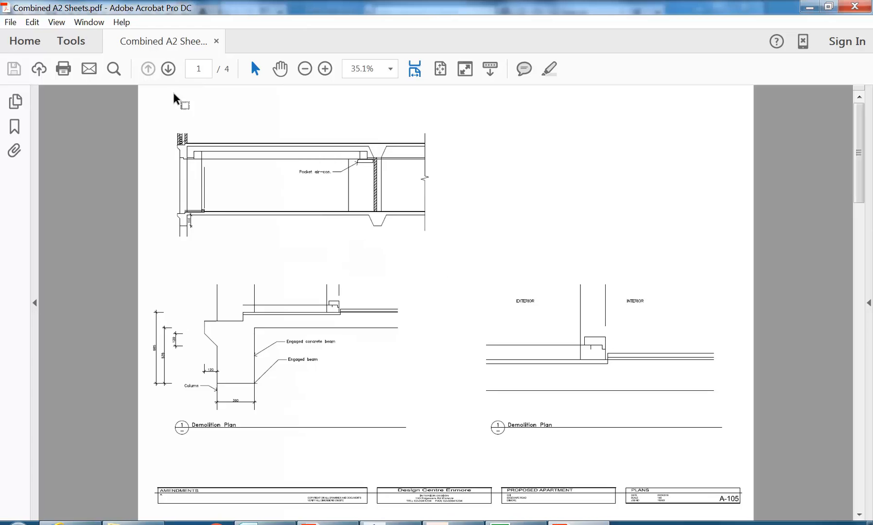
left_click(56, 22)
mouse_move(113, 91)
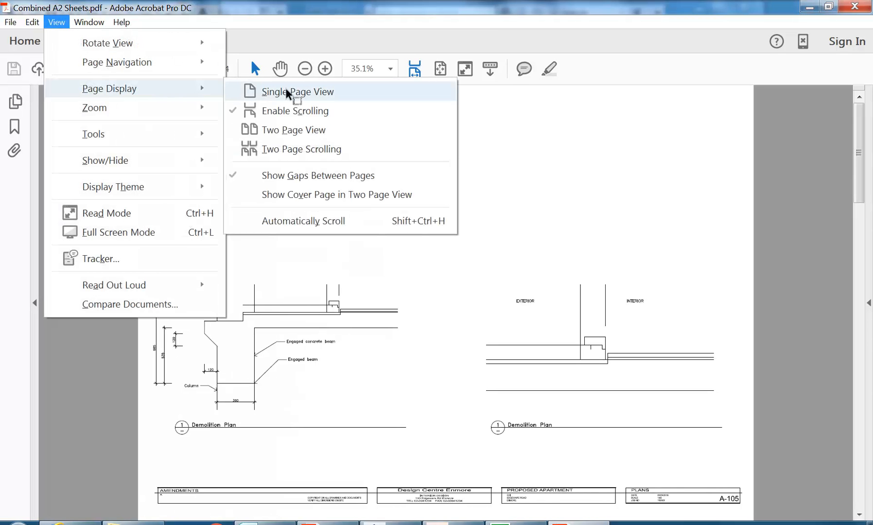
left_click(289, 95)
- Page back and forth through the combined PDF to check the orientation and content of all four sheets
scroll(484, 255, "down", 5)
scroll(485, 255, "down", 2)
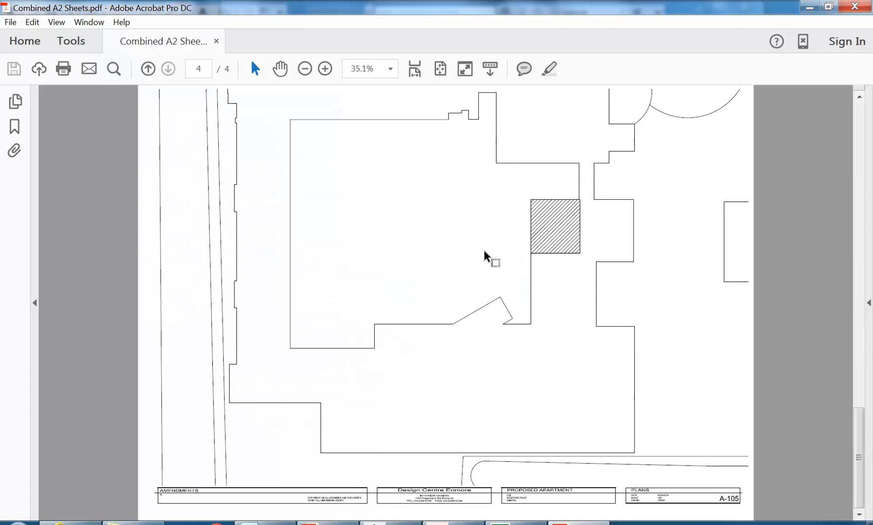
scroll(485, 255, "up", 2)
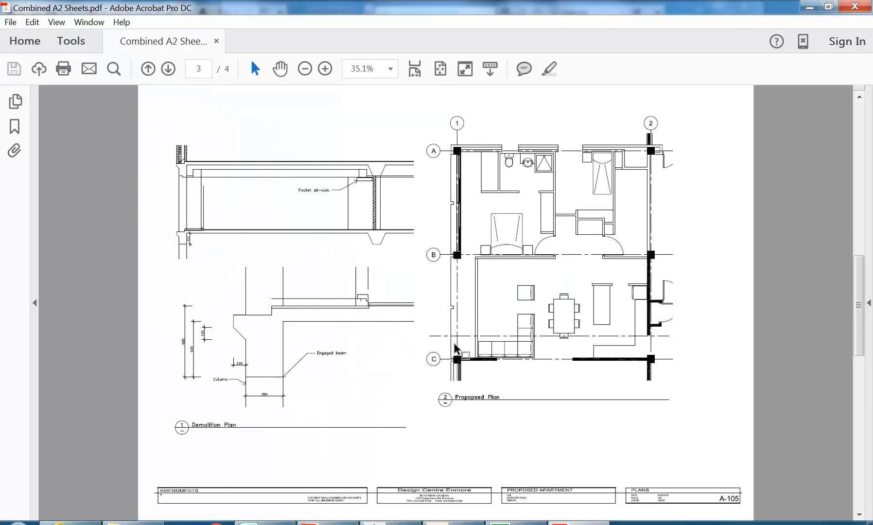
scroll(455, 351, "up", 2)
scroll(456, 351, "down", 1)
scroll(455, 351, "up", 1)
scroll(455, 351, "down", 2)
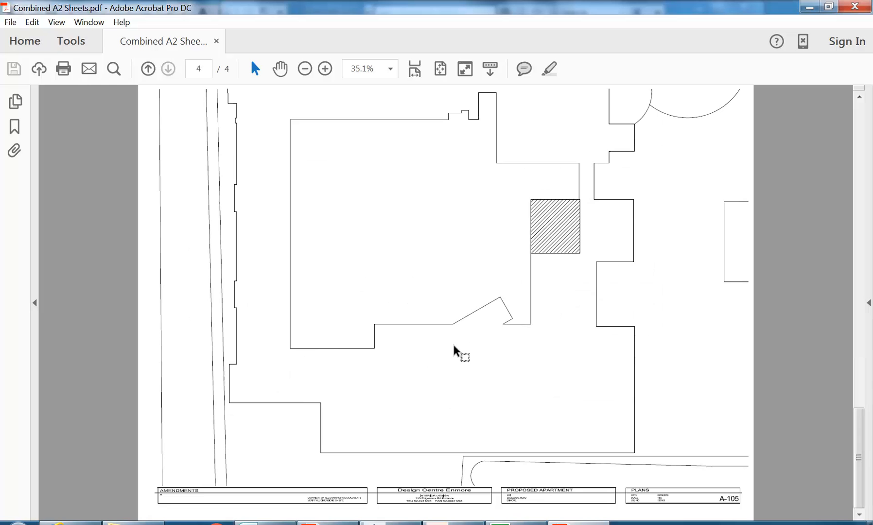
scroll(455, 351, "up", 3)
scroll(456, 351, "down", 2)
scroll(455, 351, "up", 2)
scroll(455, 351, "down", 1)
scroll(455, 351, "up", 3)
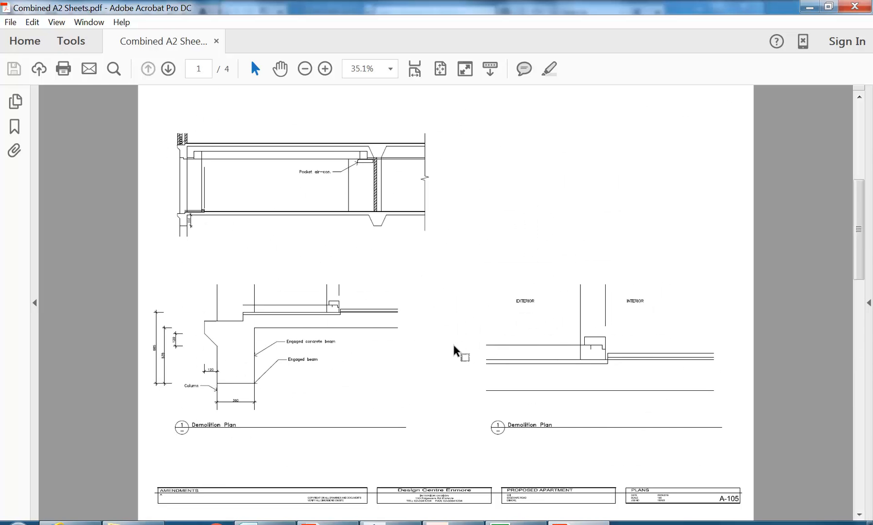
- Close the combined PDF in Acrobat and return to the EDi Project Plan and Sections v1 drawing in AutoCAD
left_click(855, 6)
left_click(483, 265)
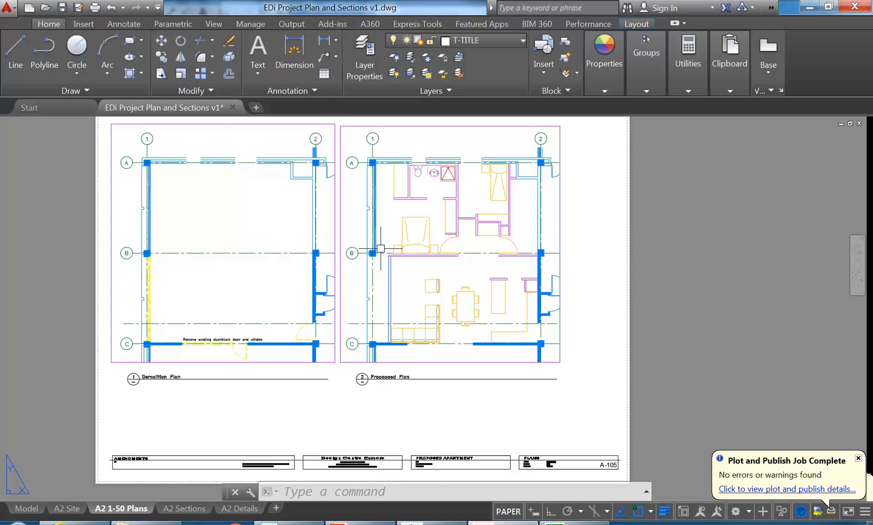
left_click(6, 8)
mouse_move(33, 275)
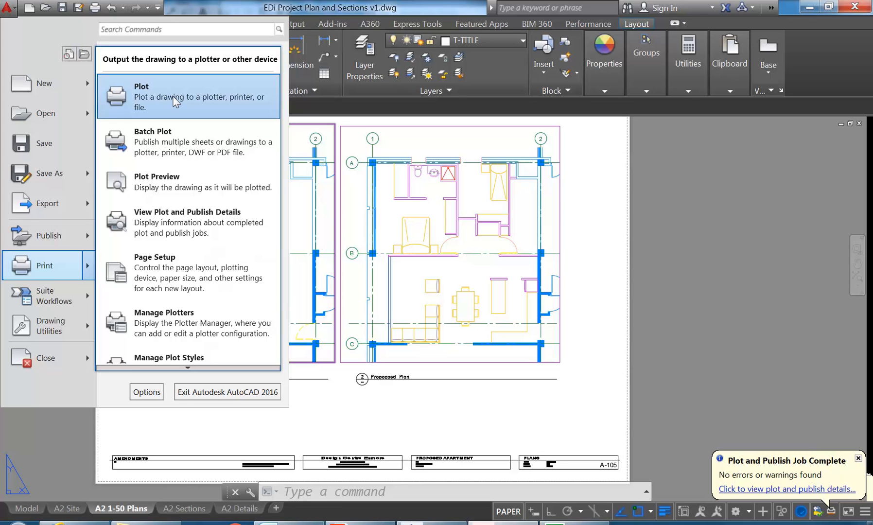
mouse_move(61, 239)
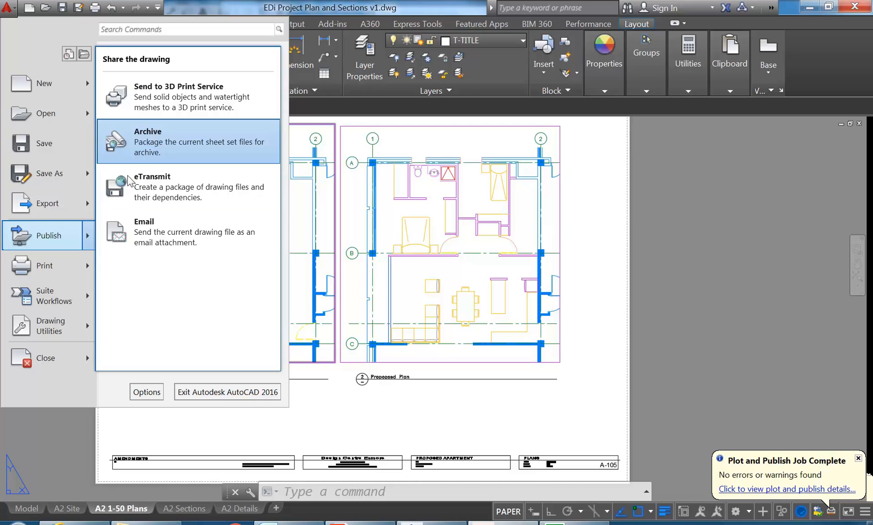
mouse_move(90, 273)
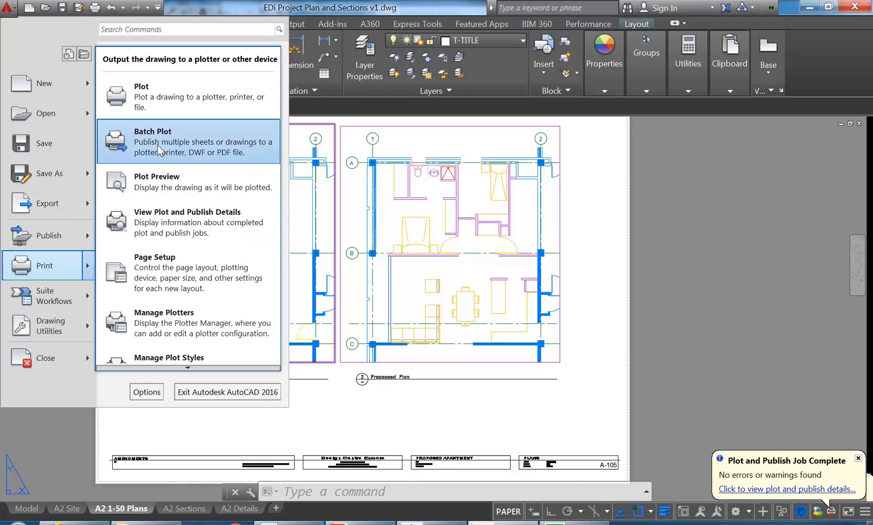
key("Escape")
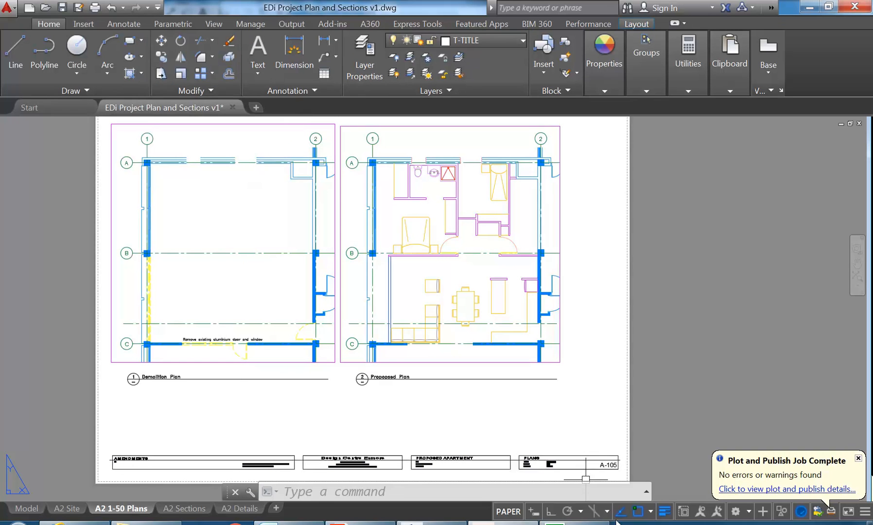